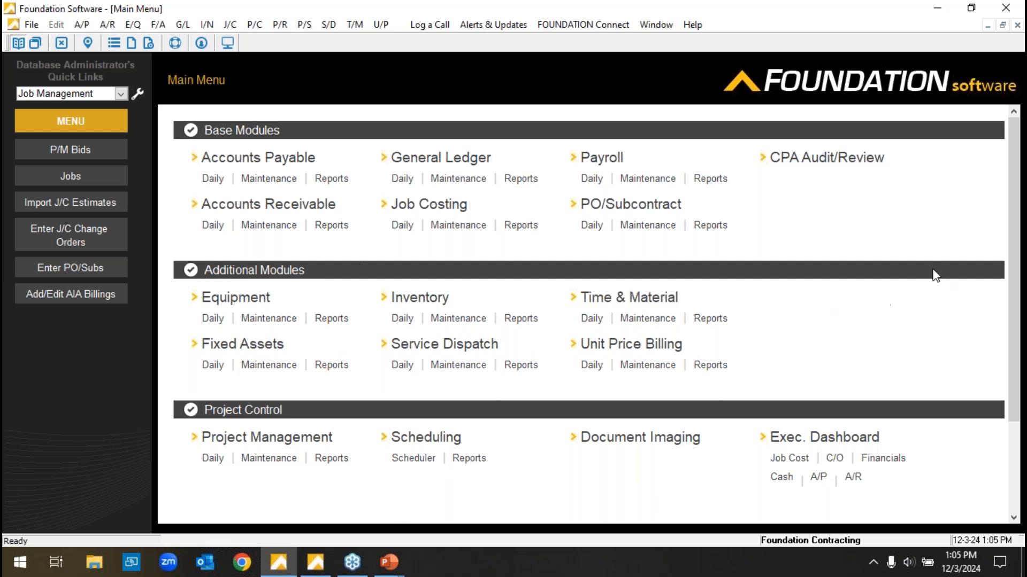
scroll(1013, 273, down, 3)
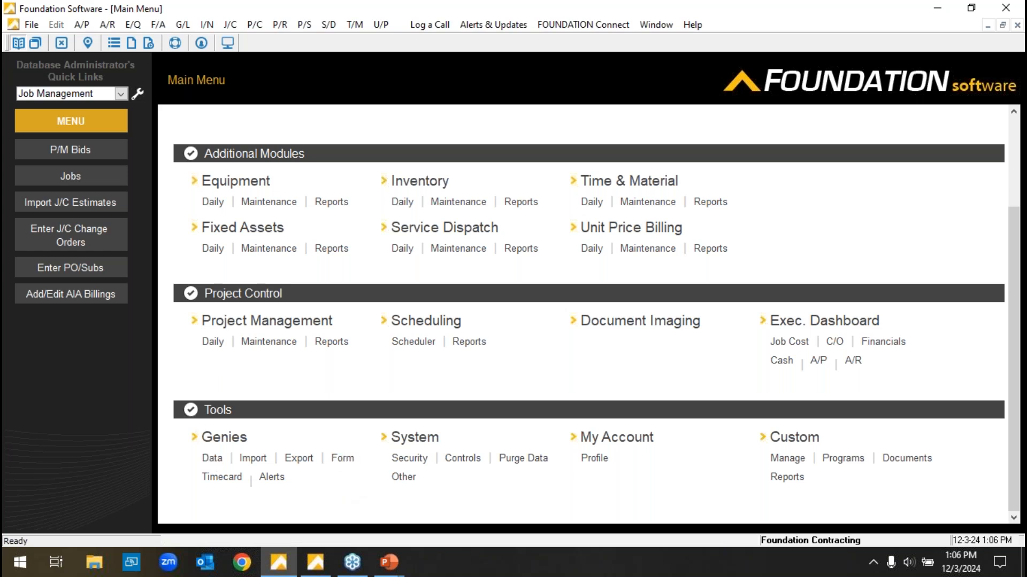
scroll(589, 461, up, 3)
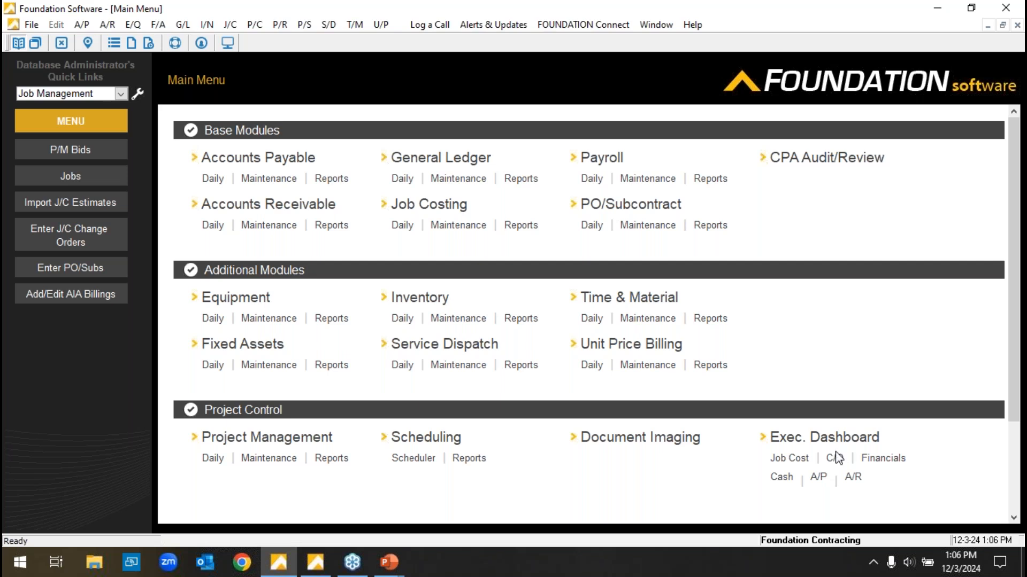
Switch to the Executive Dashboard and review the Financials view and the Job Costs billing and profit totals.
mouse_move(315, 562)
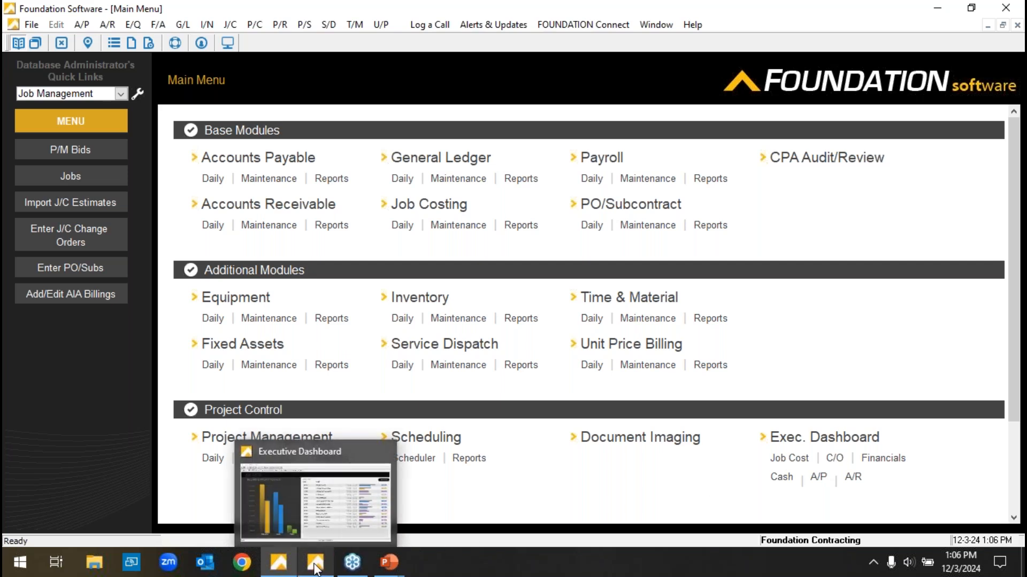
click(321, 519)
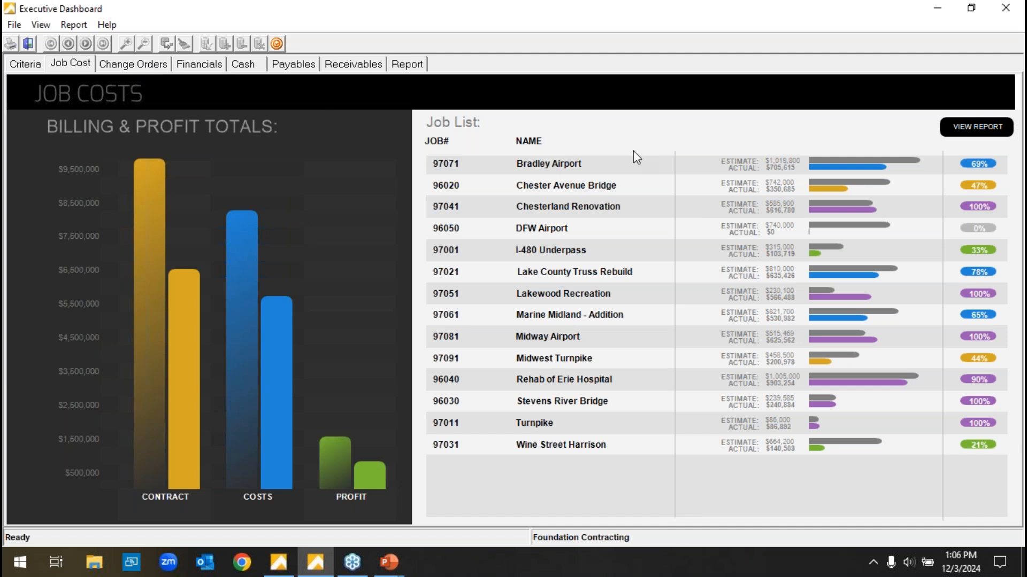
click(203, 65)
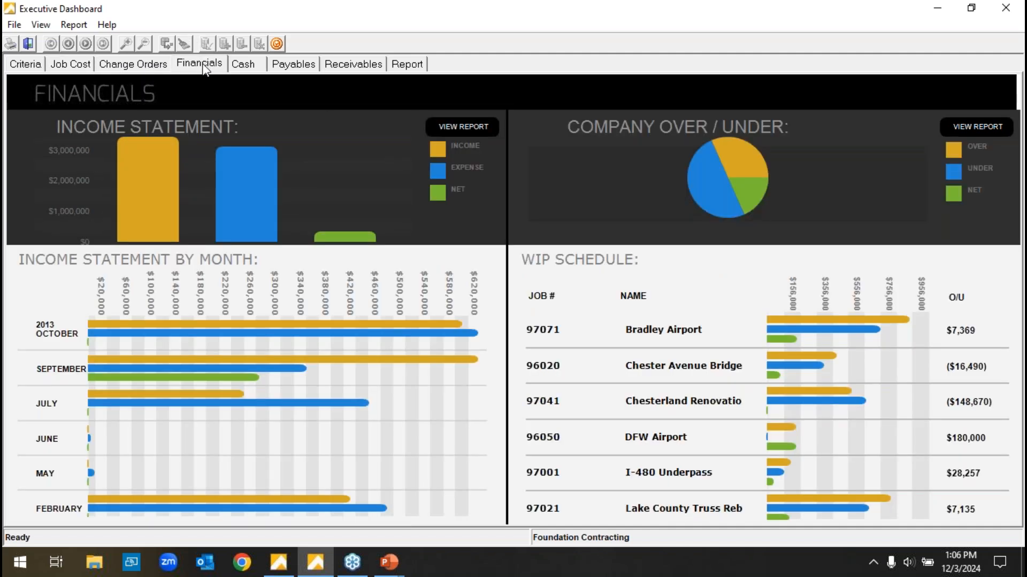
click(87, 67)
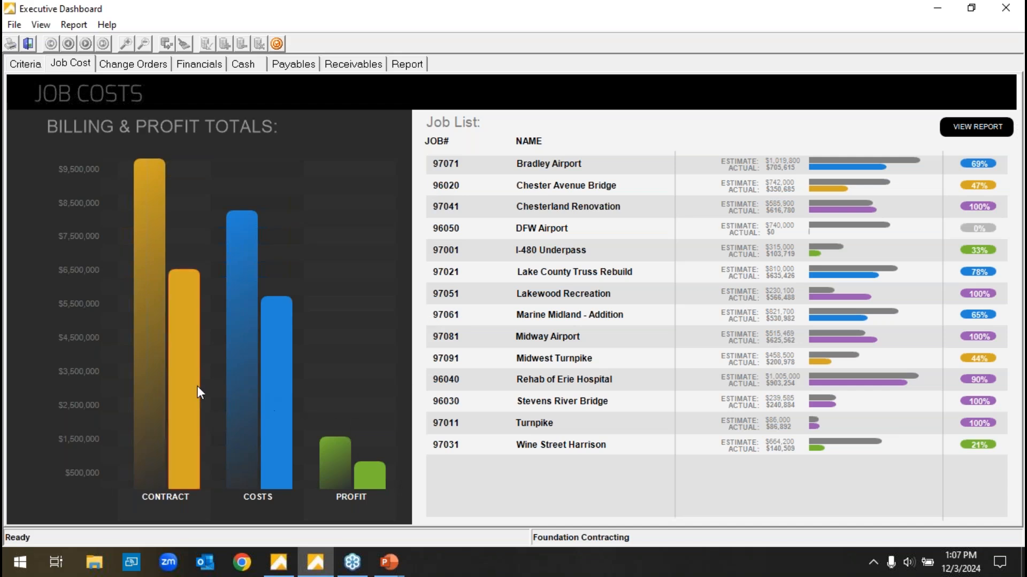
mouse_move(190, 389)
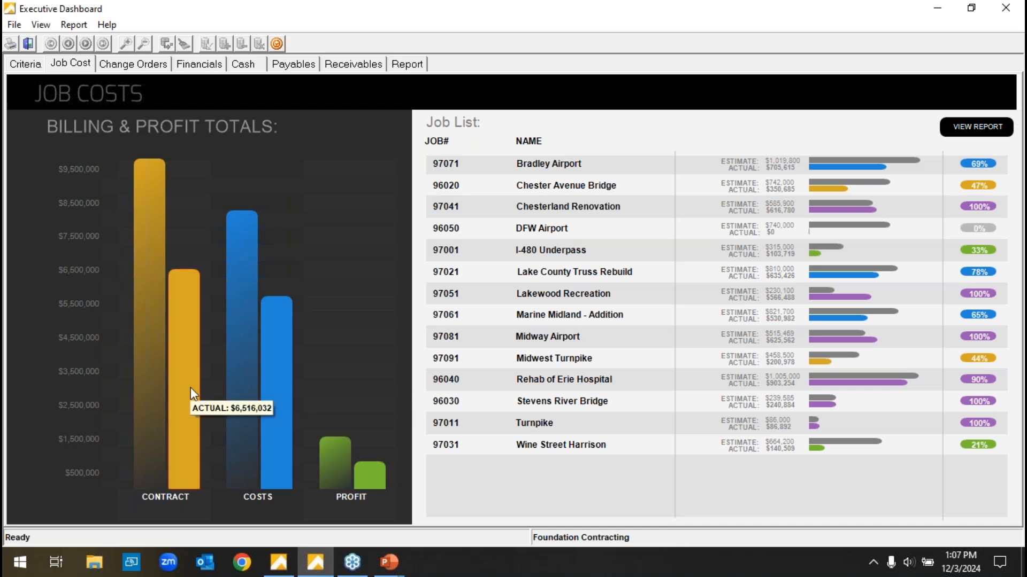
mouse_move(277, 379)
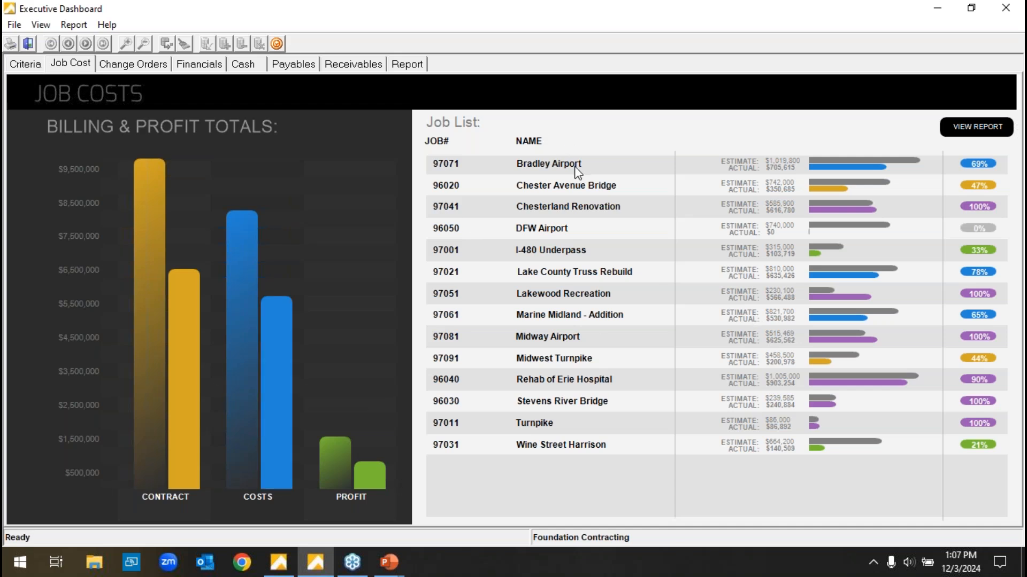
Open the Job Cost Detail report and drill down to the job summary for job 97091 Midwest Turnpike.
click(963, 129)
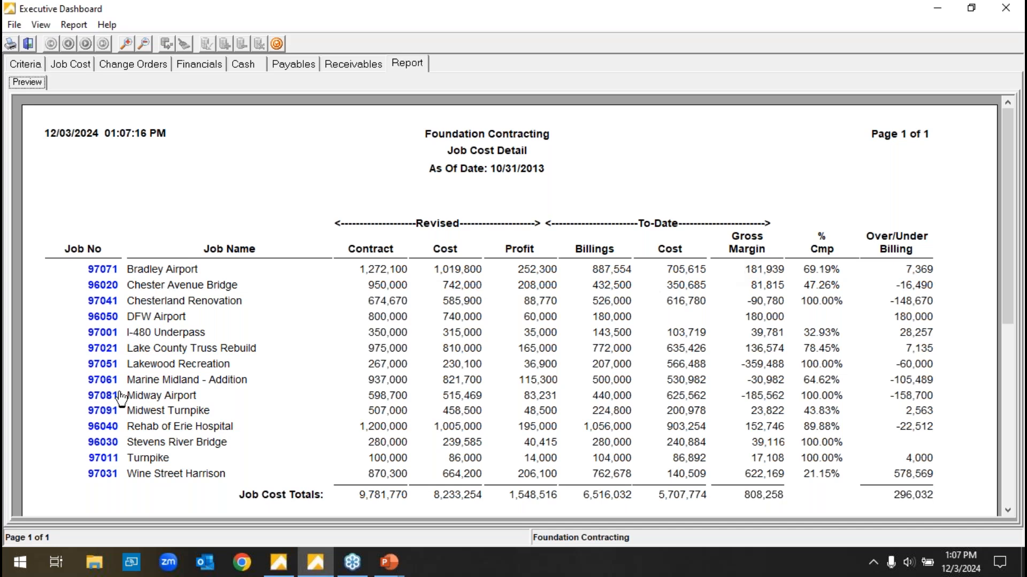
click(102, 410)
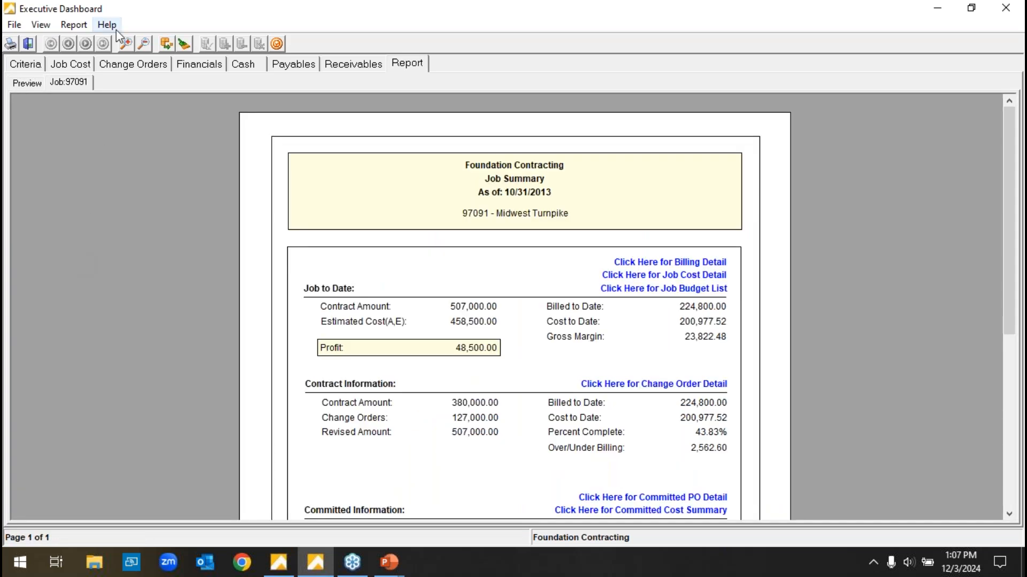
click(127, 44)
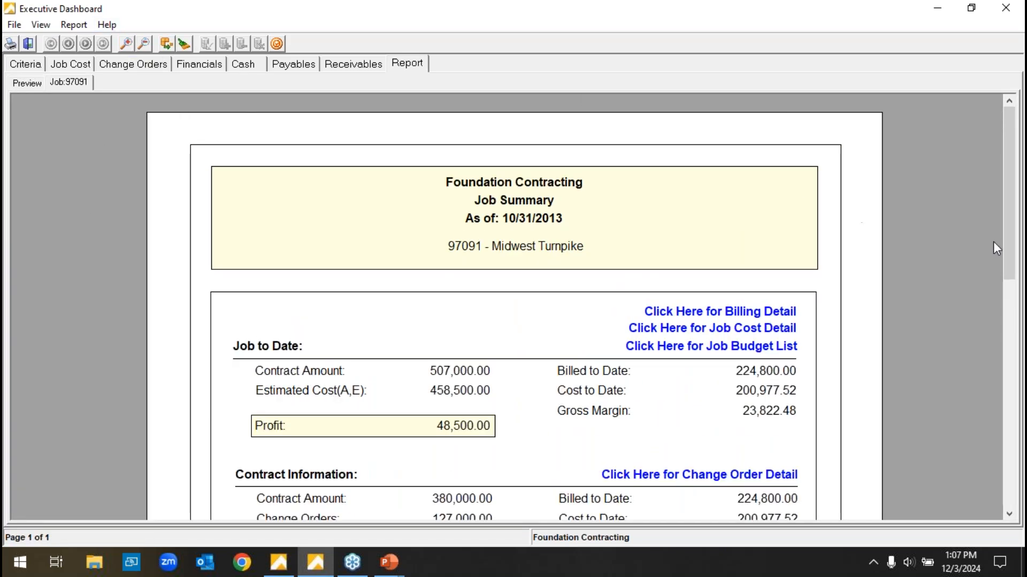
drag(1011, 259, 1025, 338)
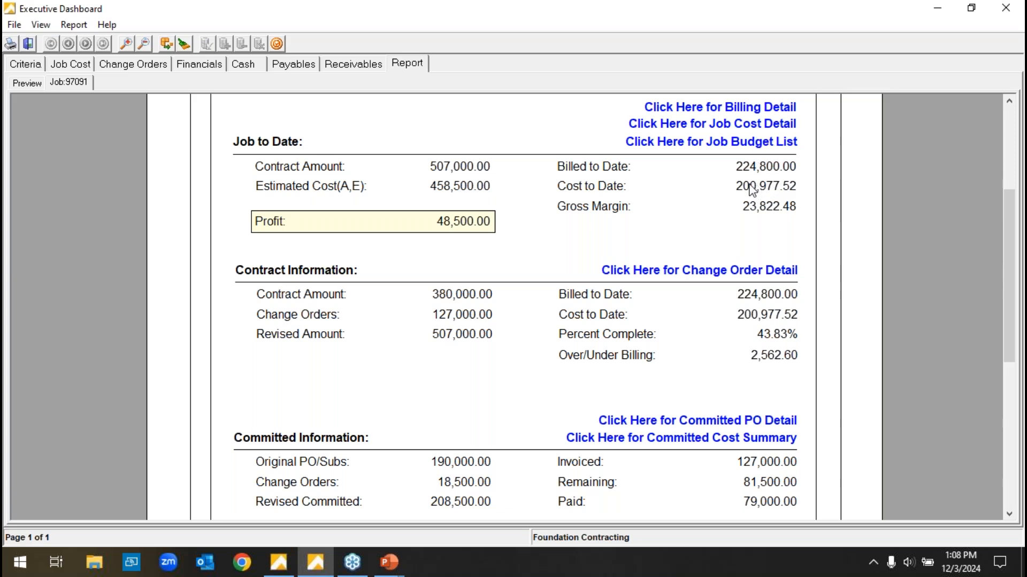
Open the Midwest Turnpike job cost detail by cost code and enlarge the report so all columns are readable.
click(737, 126)
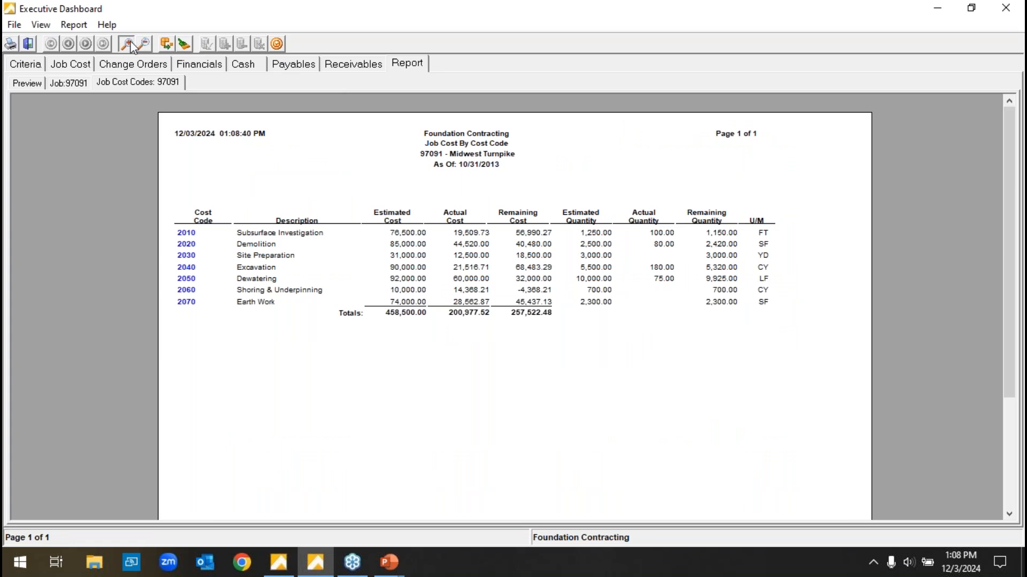
click(128, 45)
drag(461, 517, 501, 517)
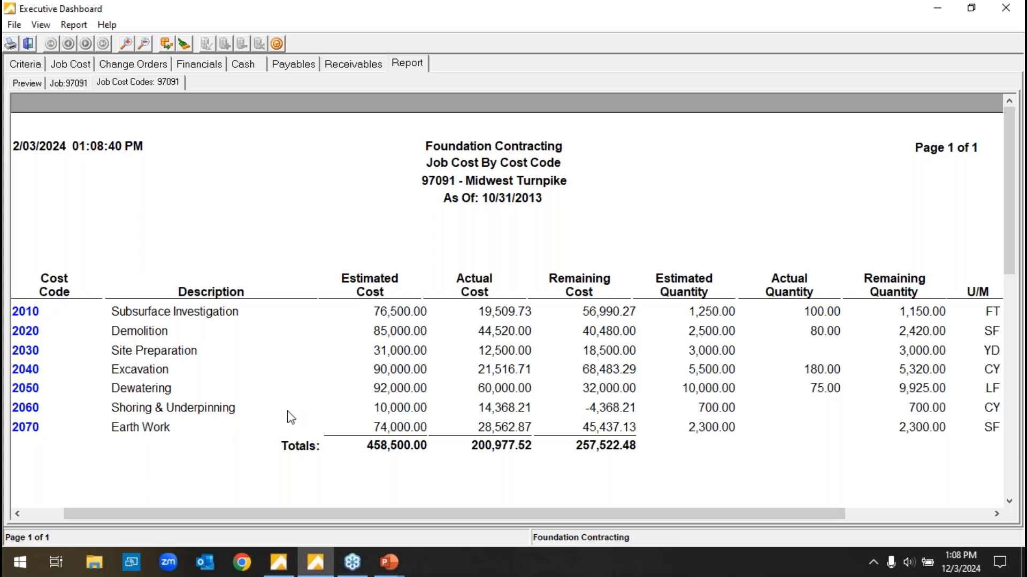
Expand and collapse the cost class breakdowns of cost codes 2010 Subsurface Investigation and 2020 Demolition.
click(32, 313)
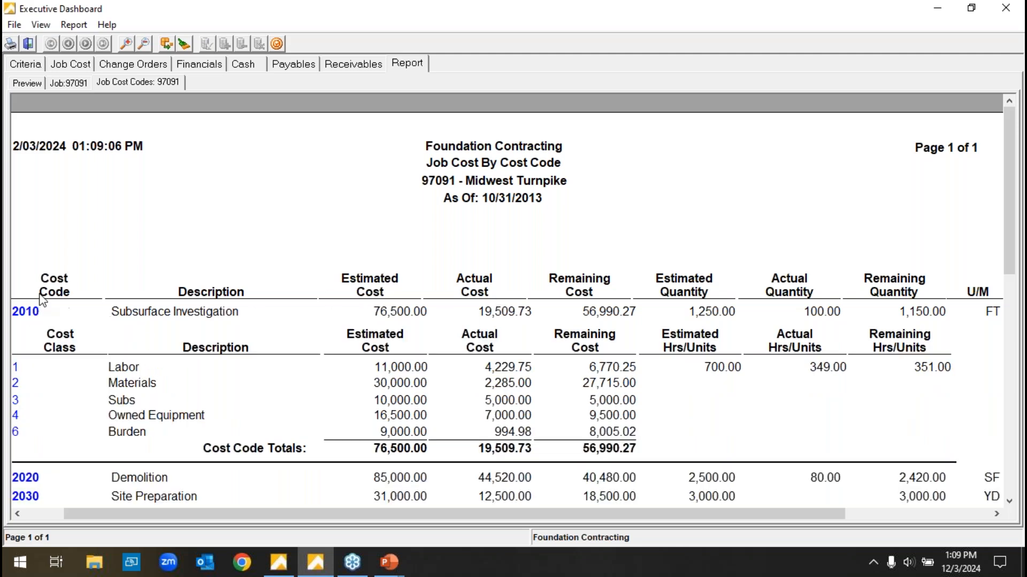
click(24, 315)
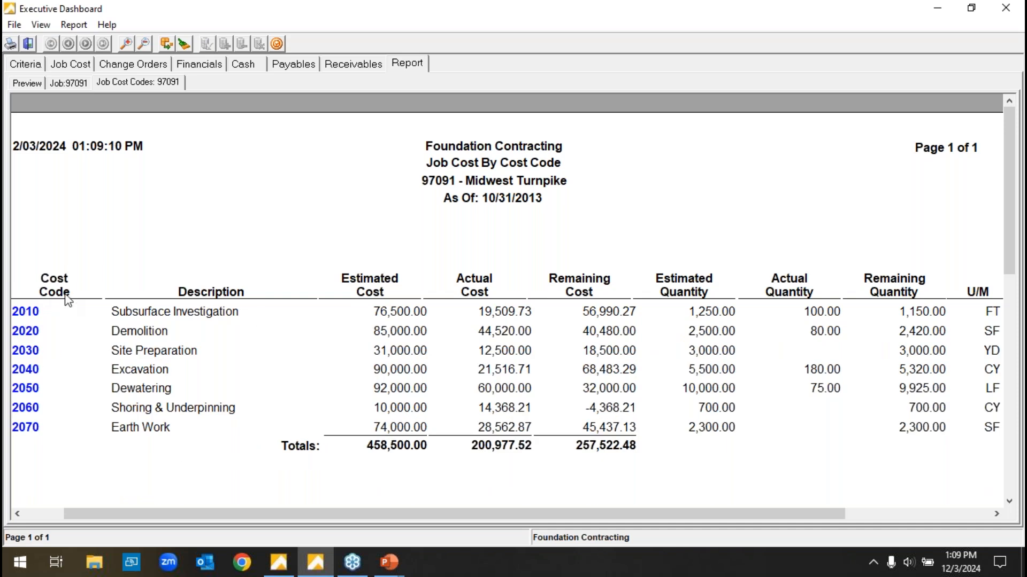
click(29, 314)
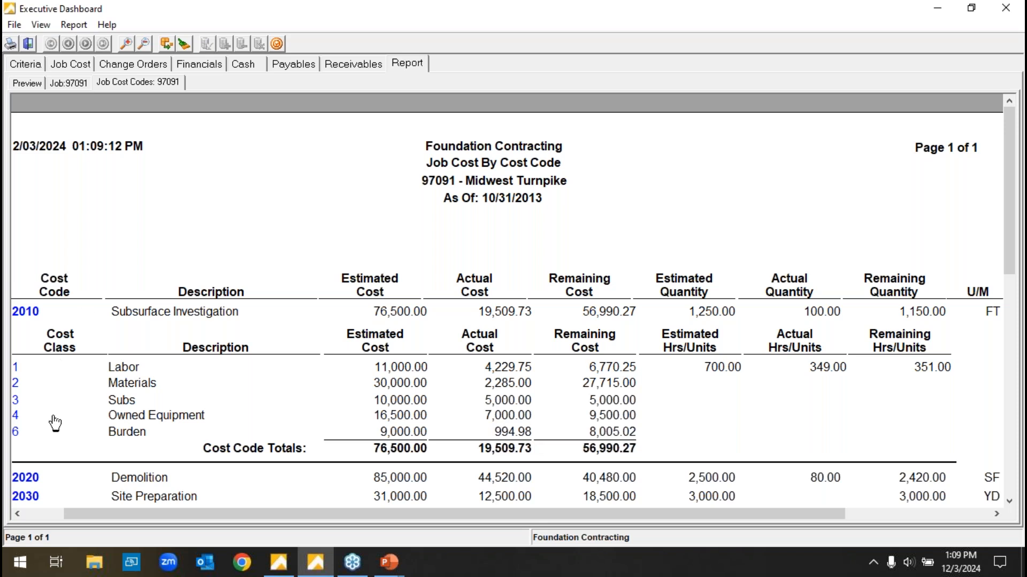
click(31, 311)
click(30, 332)
click(30, 332)
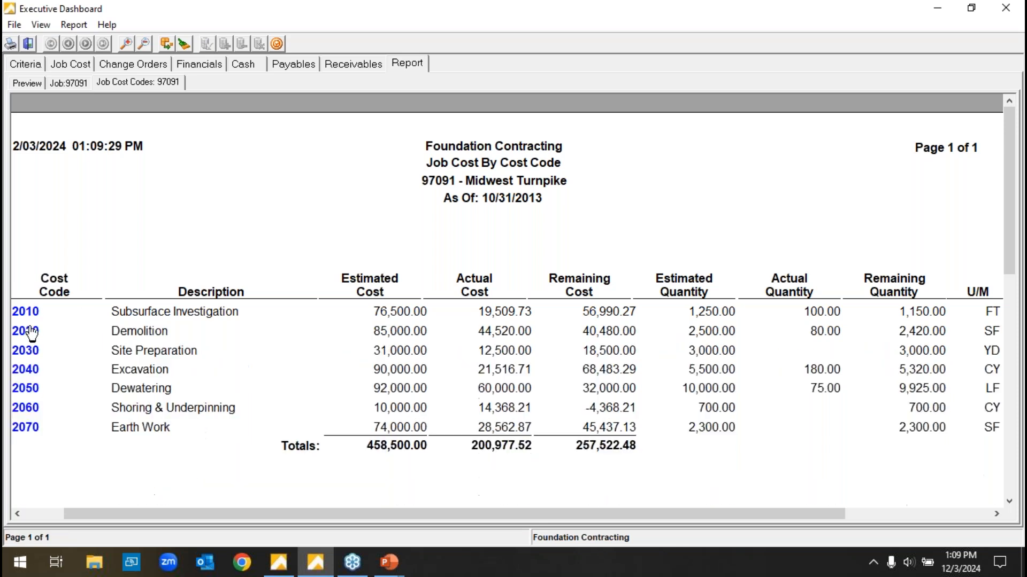
Drill into the Labor cost class under cost code 2010 and enlarge its job cost history detail.
click(37, 313)
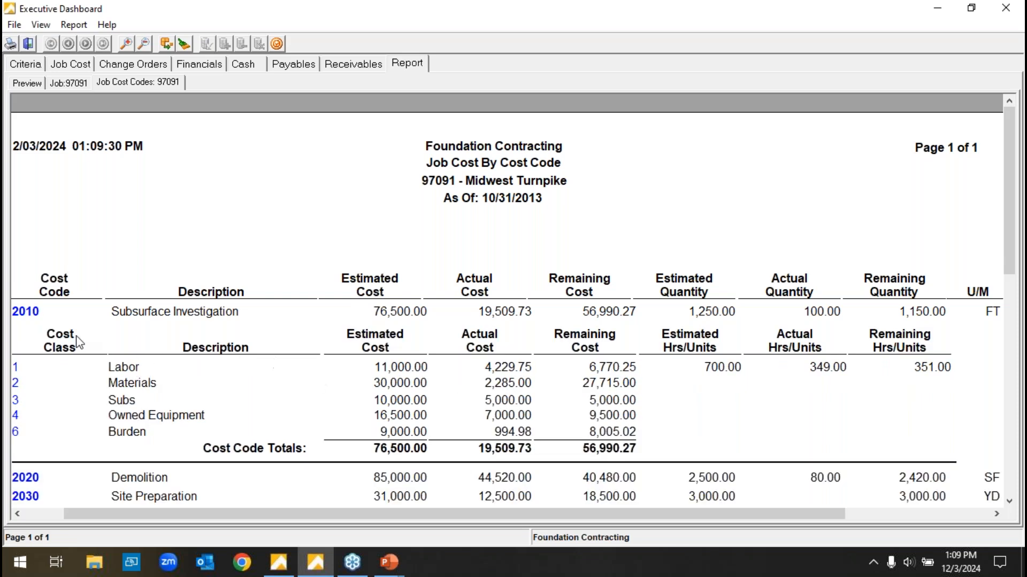
click(17, 368)
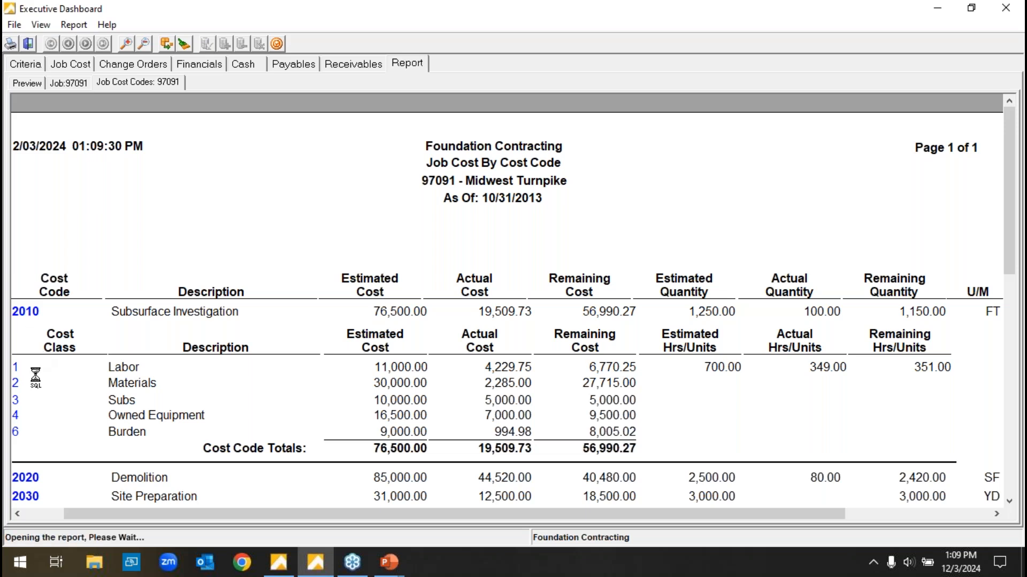
click(127, 43)
click(127, 43)
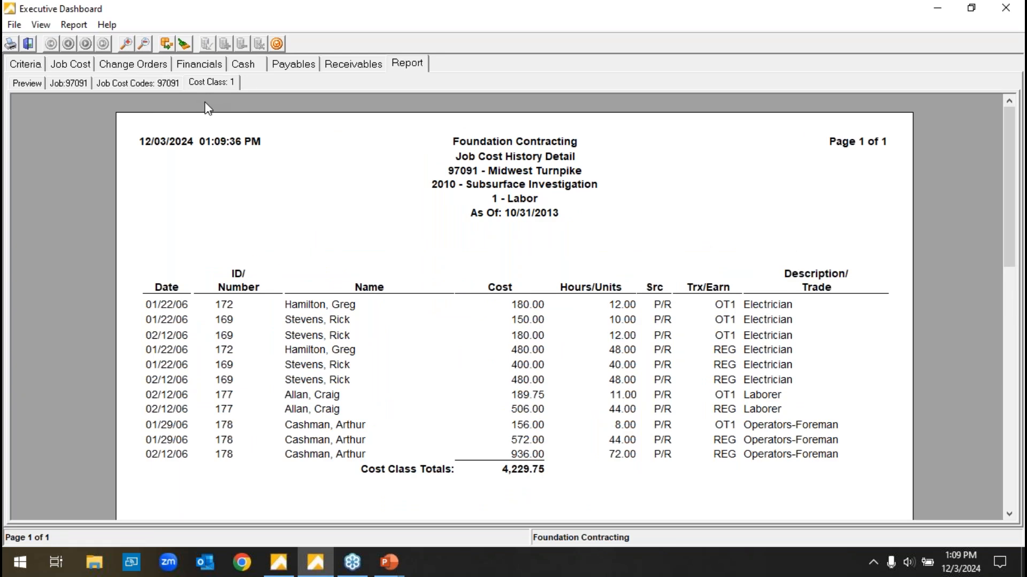
Revisit the job summary and Change Orders view, and open the company Over/Under Billing Report from the Financials view.
click(83, 82)
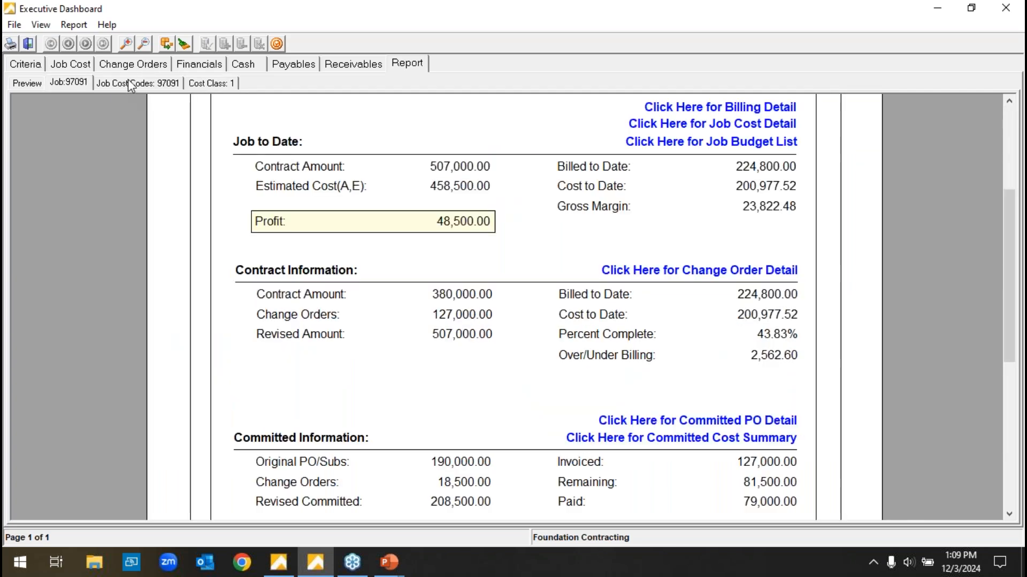
click(138, 65)
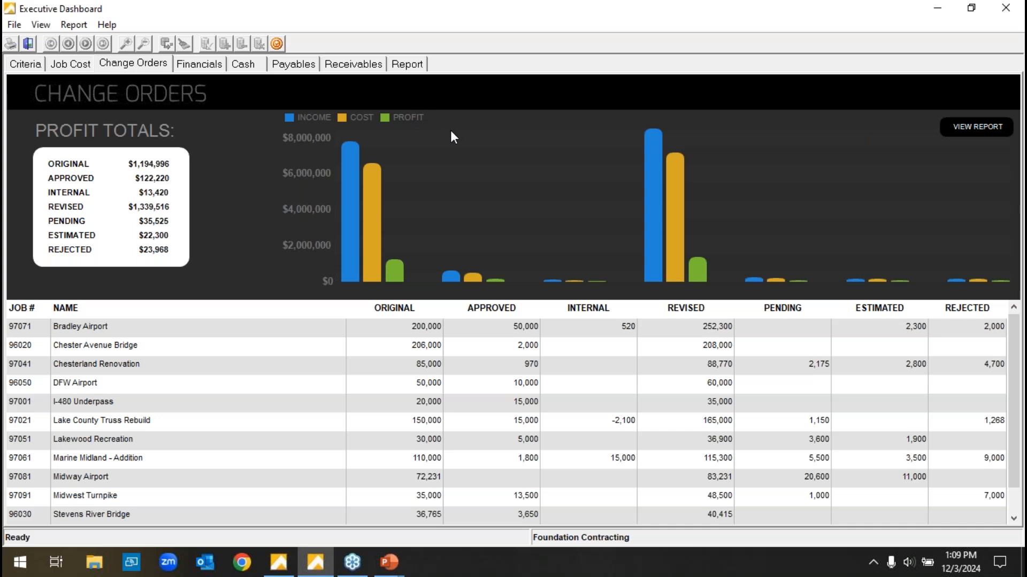
click(219, 67)
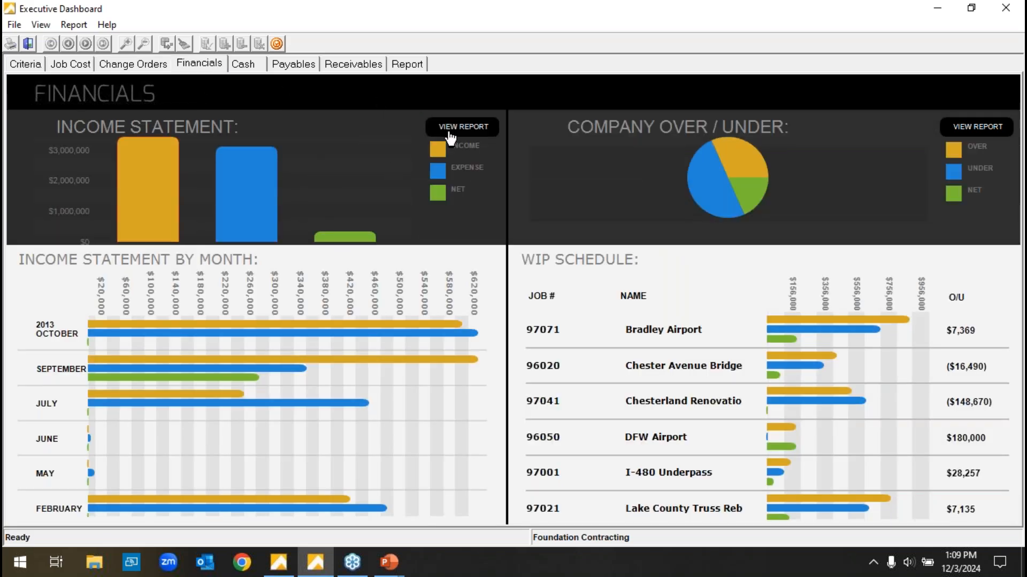
click(955, 130)
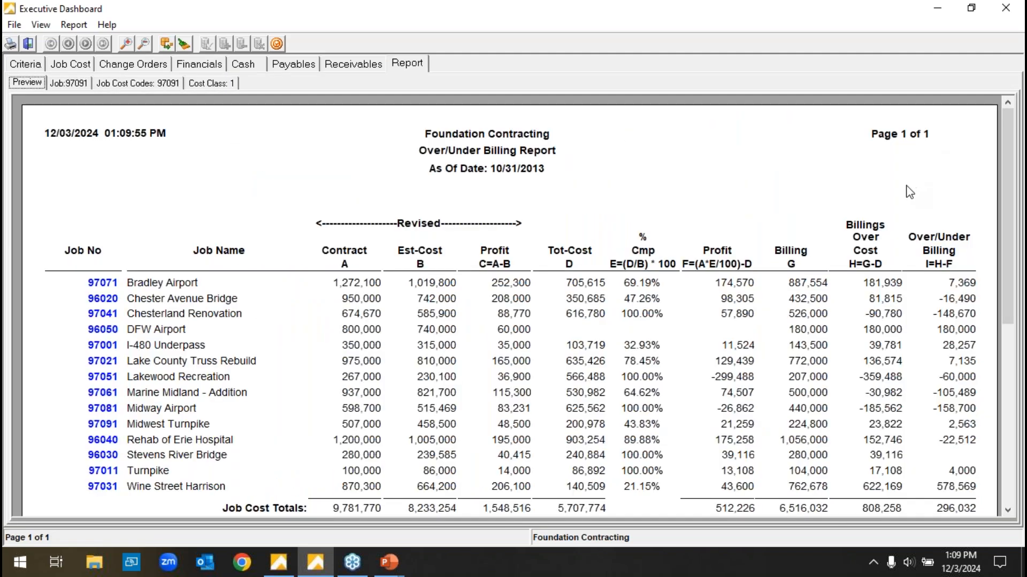
drag(1006, 238, 1009, 257)
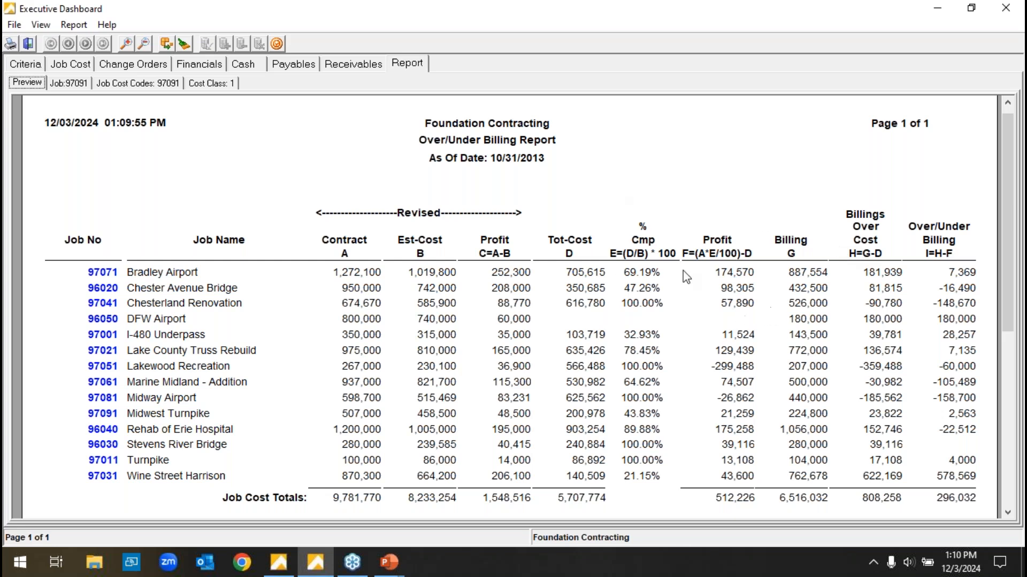
Open the Aged Receivable Report by job from the Receivables view, and return to the main Foundation window.
click(372, 69)
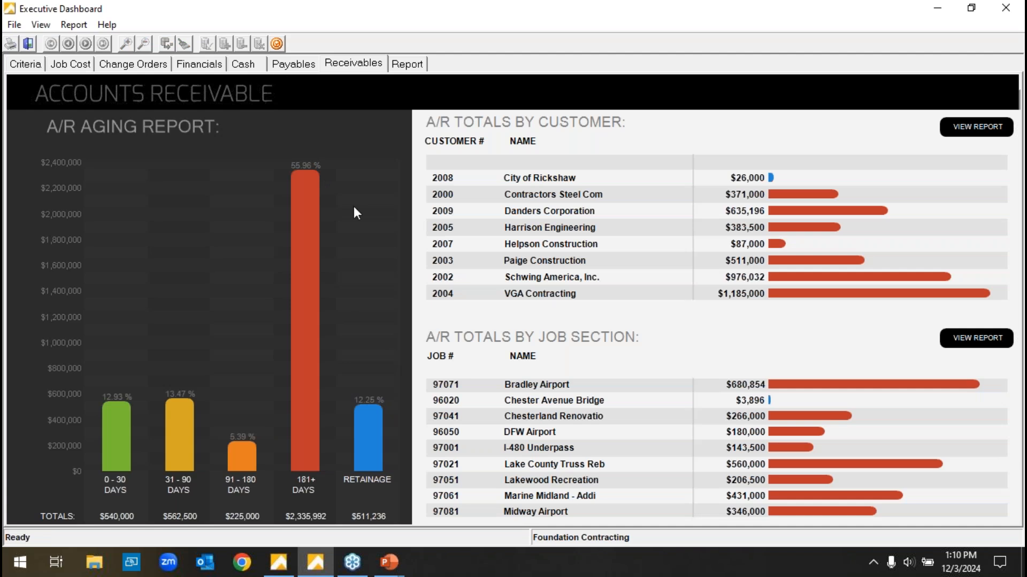
click(963, 342)
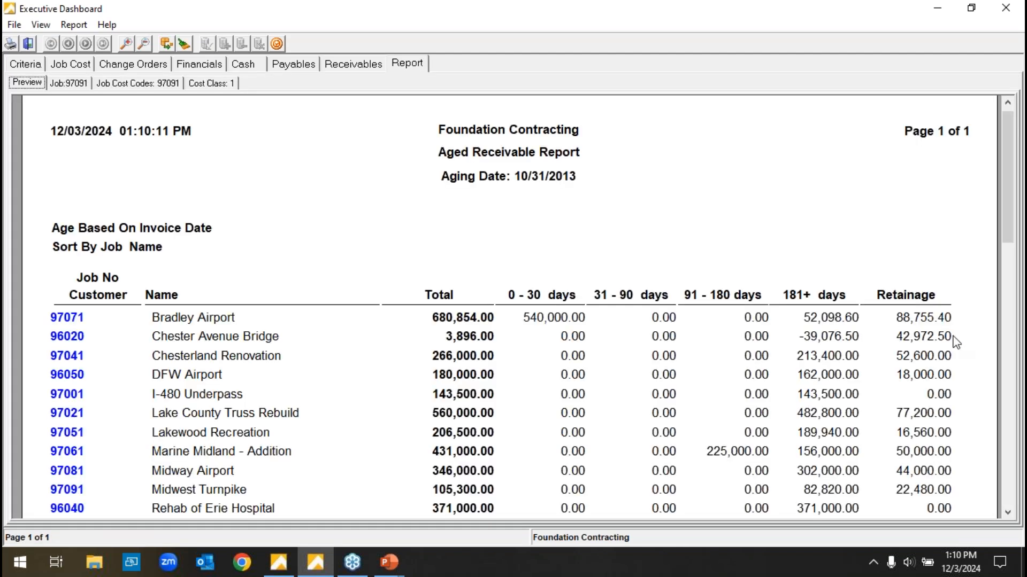
click(942, 8)
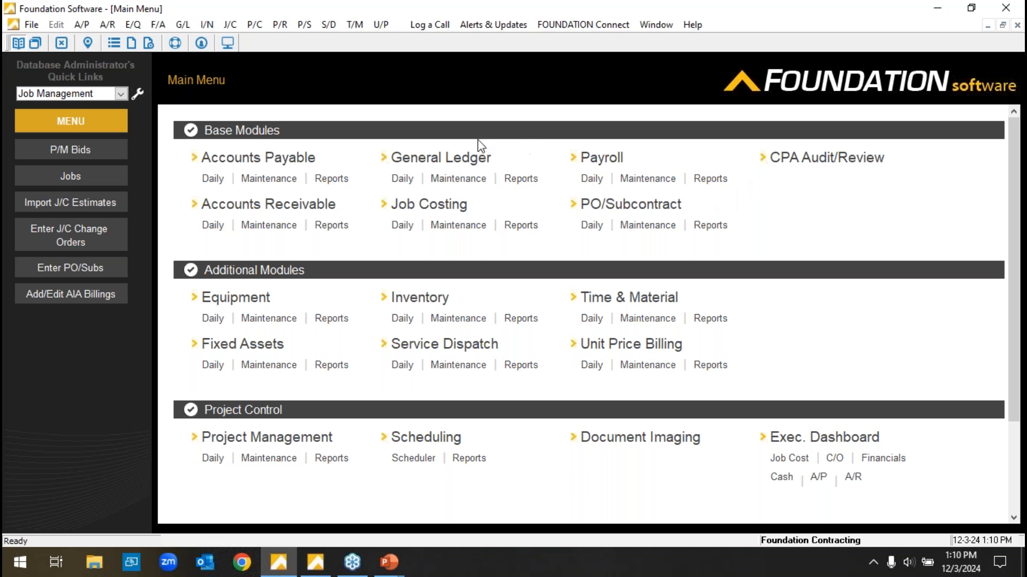
Generate the General Ledger Balance Sheet in Standard format as of 12/3/2024 and look through it.
click(520, 179)
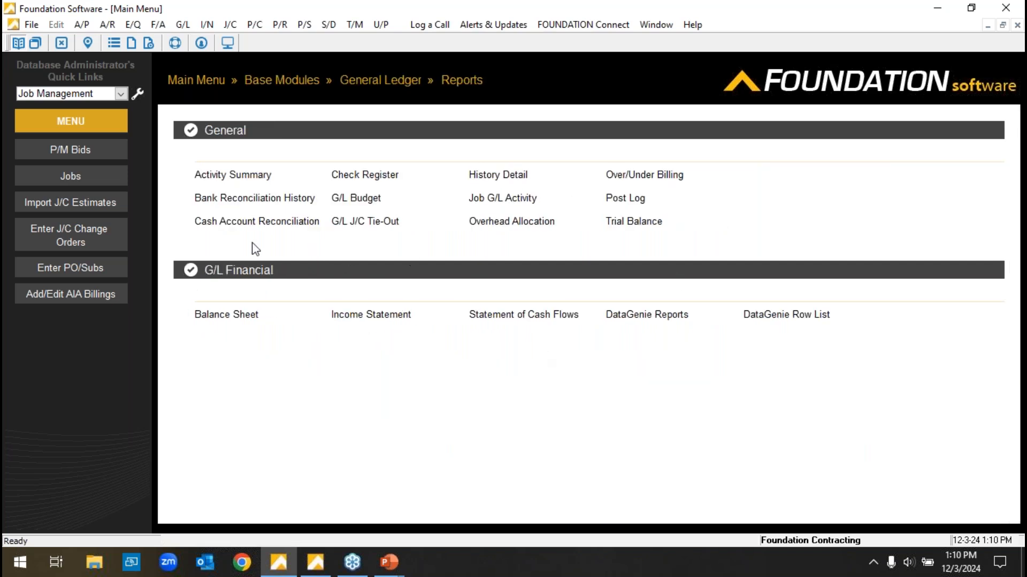
click(228, 315)
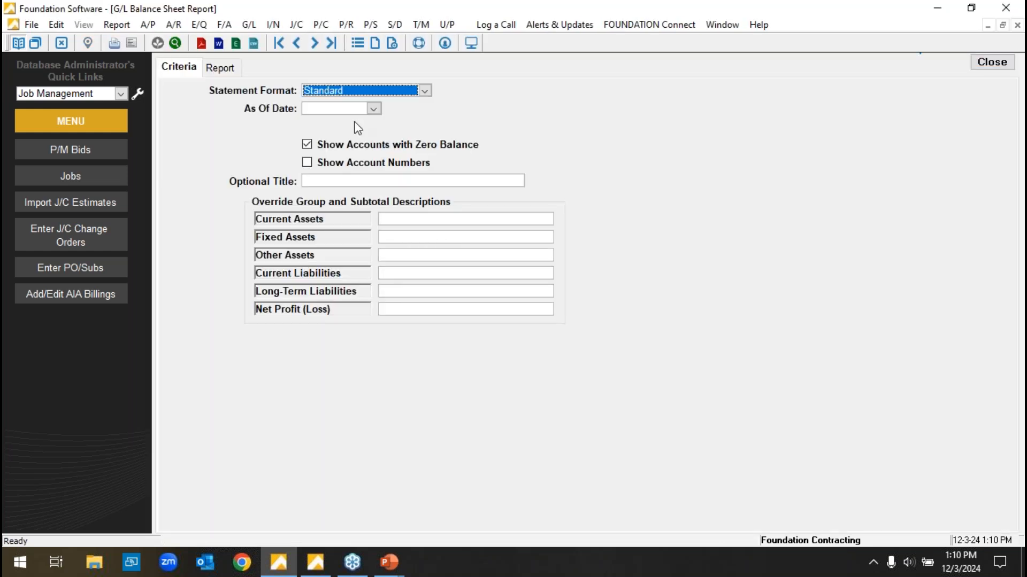
click(373, 108)
click(363, 170)
click(220, 67)
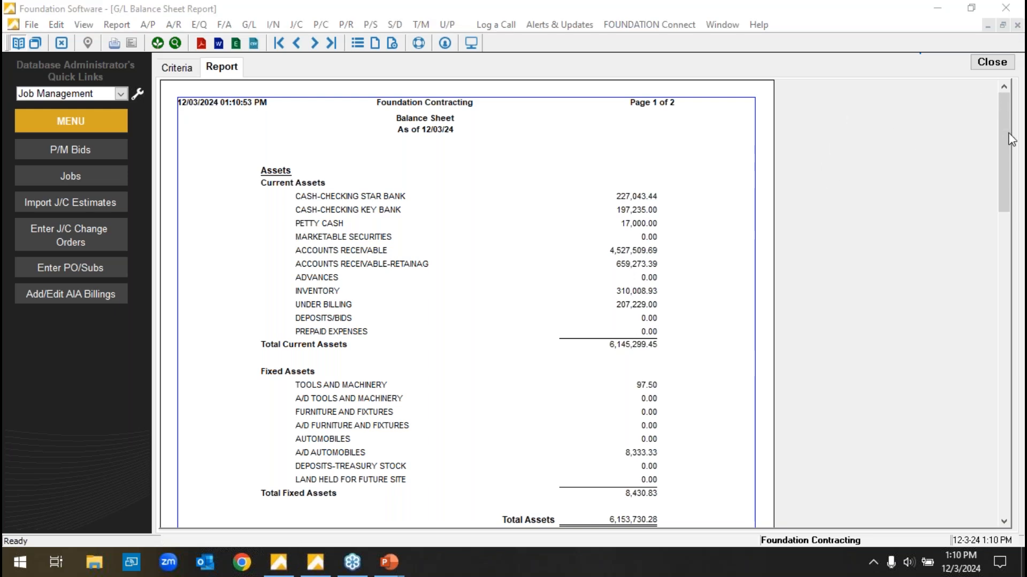
drag(1009, 133, 335, 114)
Include account numbers in the Balance Sheet, check the available statement formats, and regenerate the report.
click(182, 68)
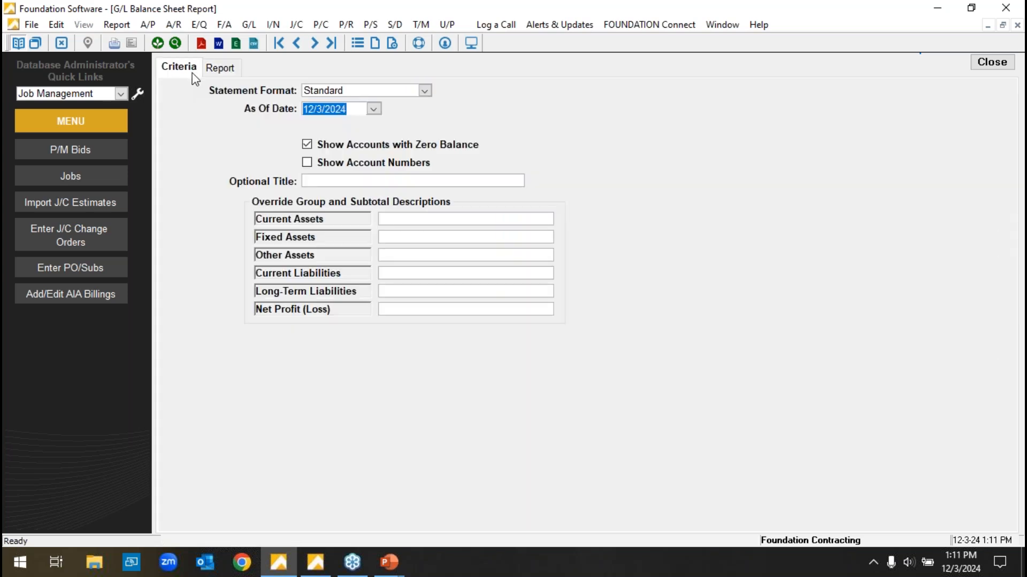
click(307, 163)
click(306, 145)
click(424, 90)
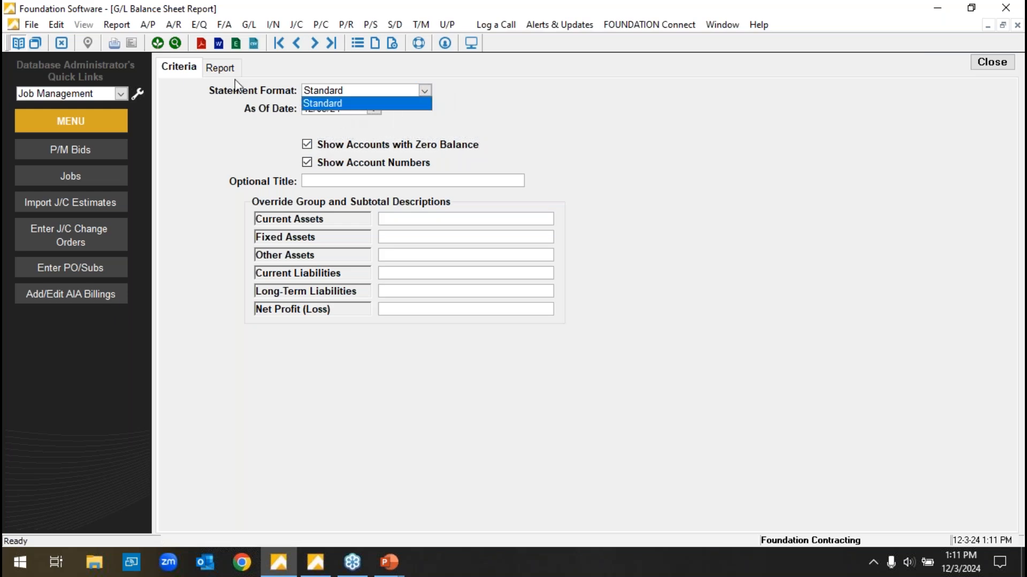
click(220, 67)
drag(998, 130, 1016, 150)
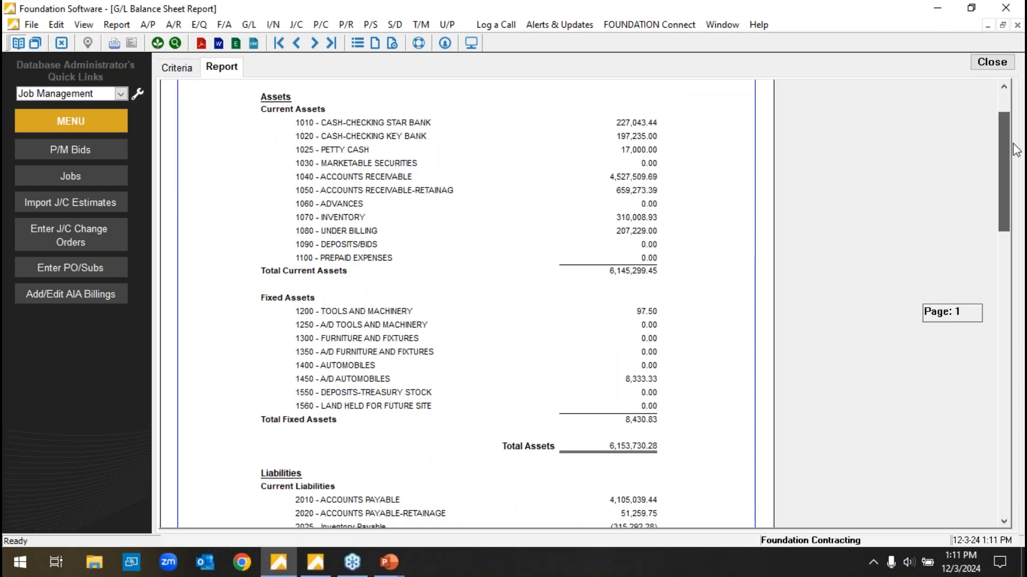
Return to the start of the Balance Sheet, close it, and open the General Ledger Income Statement report.
drag(1016, 149, 996, 124)
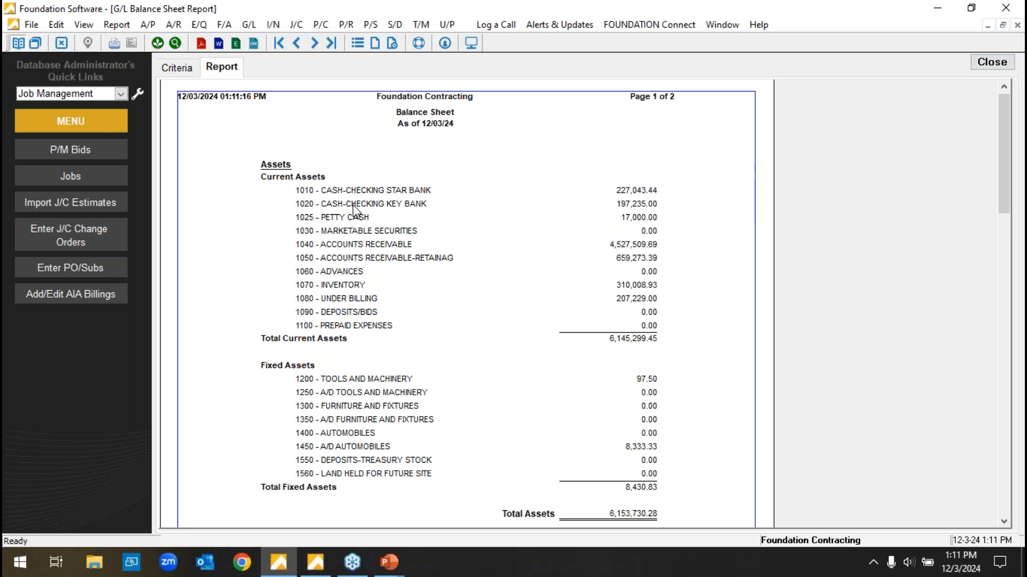
click(993, 64)
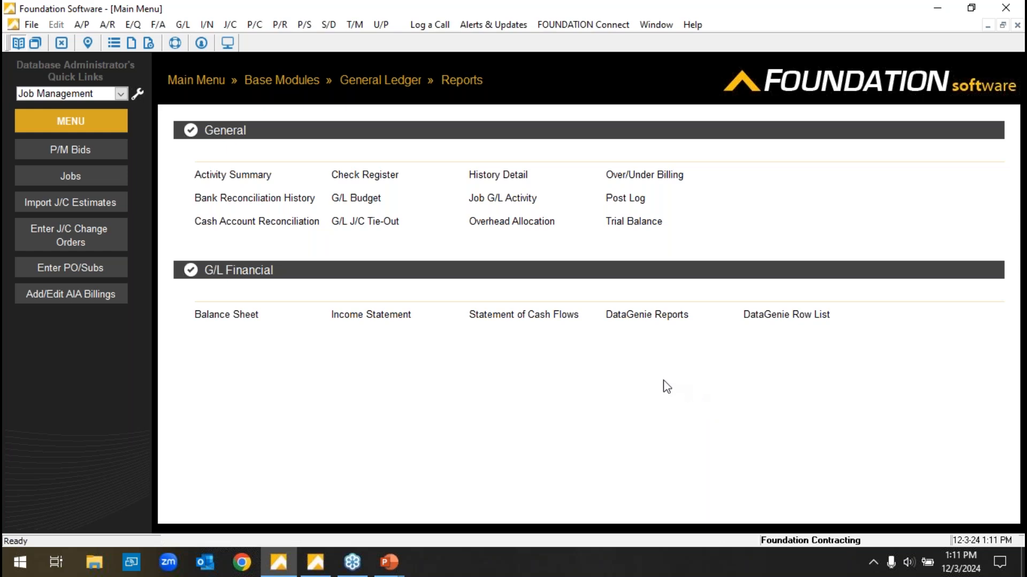
click(389, 315)
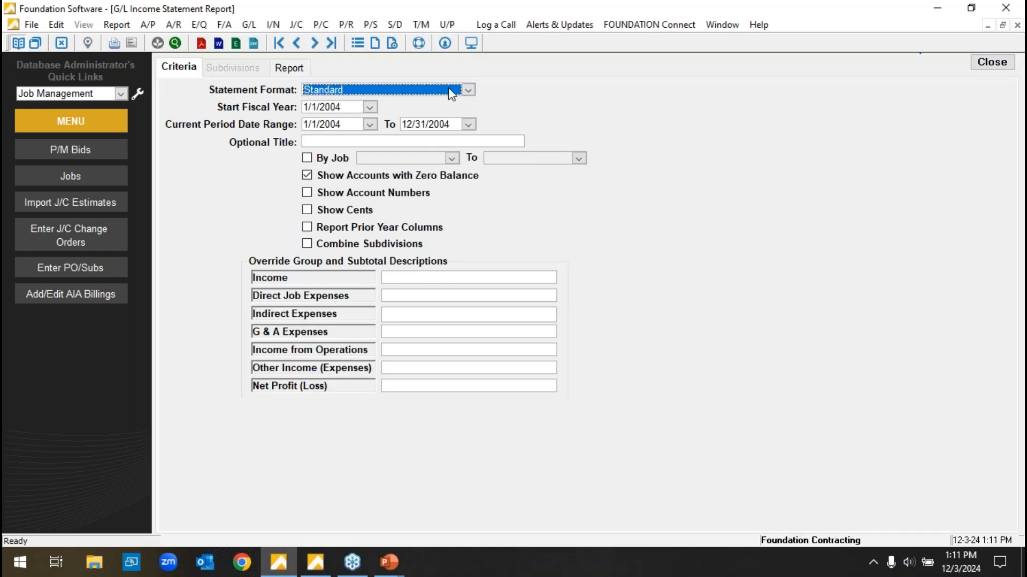
Review the statement formats, keep Standard, and generate the Income Statement with Report Prior Year Columns enabled.
click(468, 90)
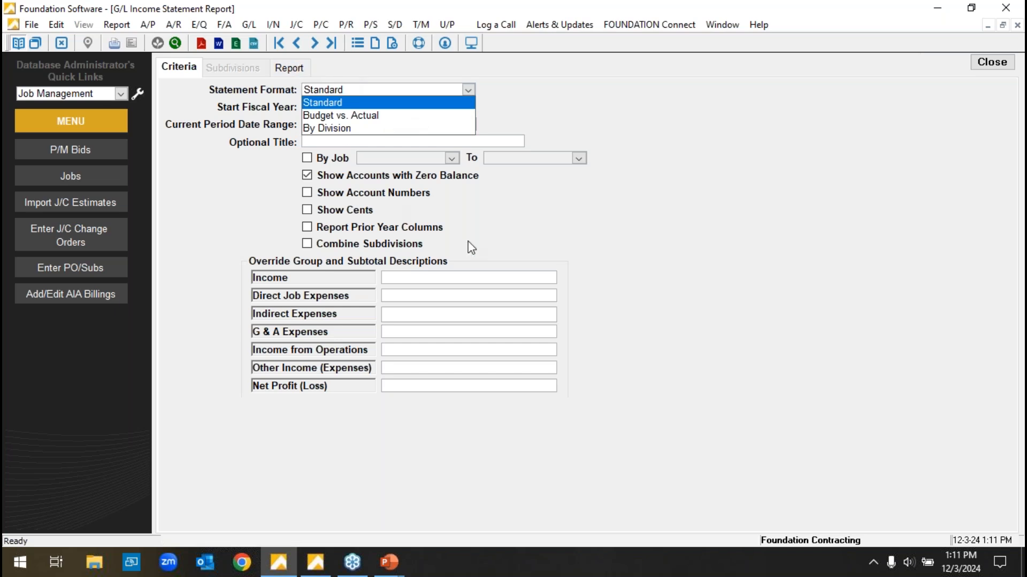
click(516, 227)
click(307, 159)
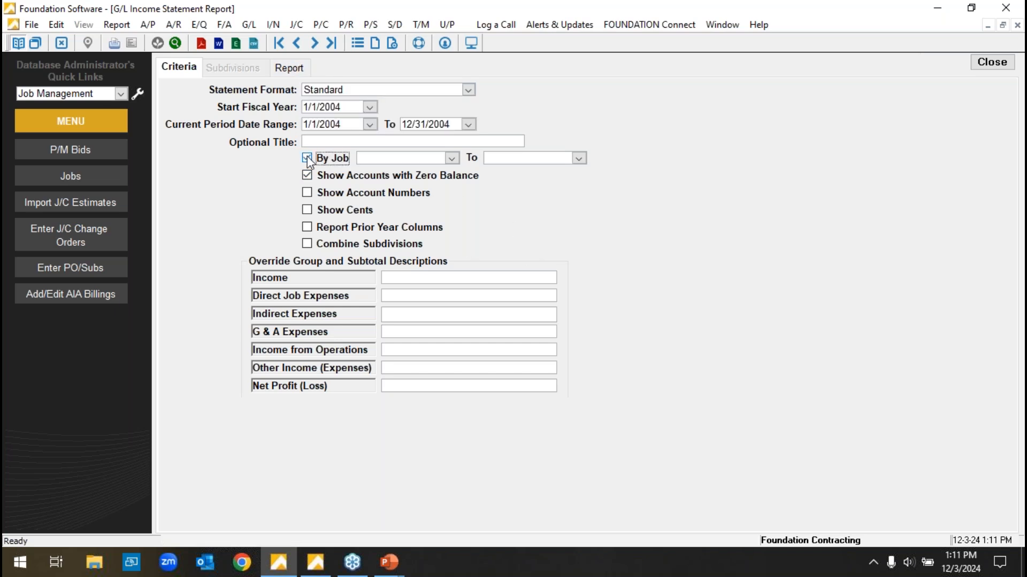
click(307, 159)
click(308, 227)
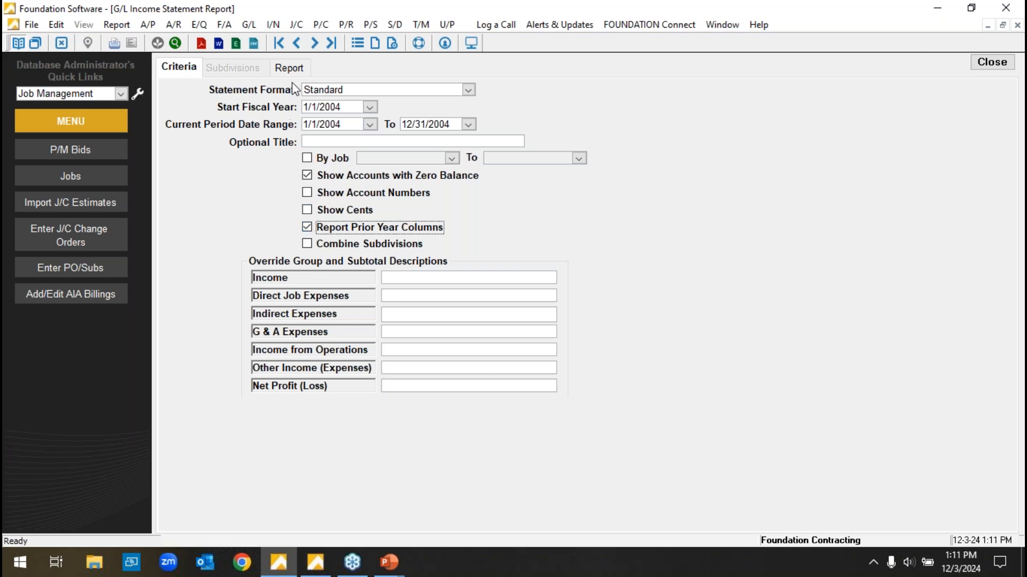
click(289, 67)
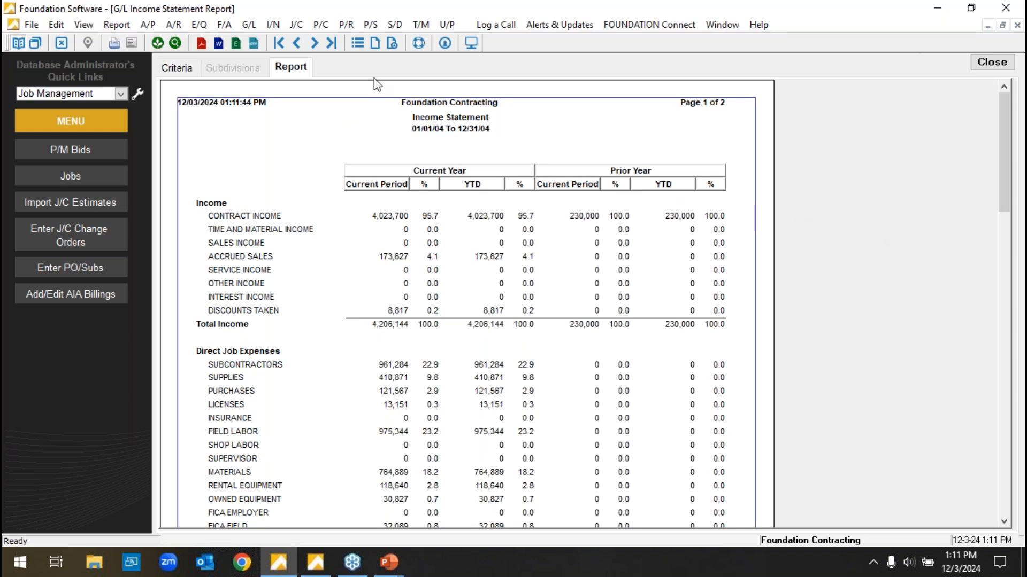
Change the Income Statement's format to Budget vs. Actual and generate the report.
click(191, 68)
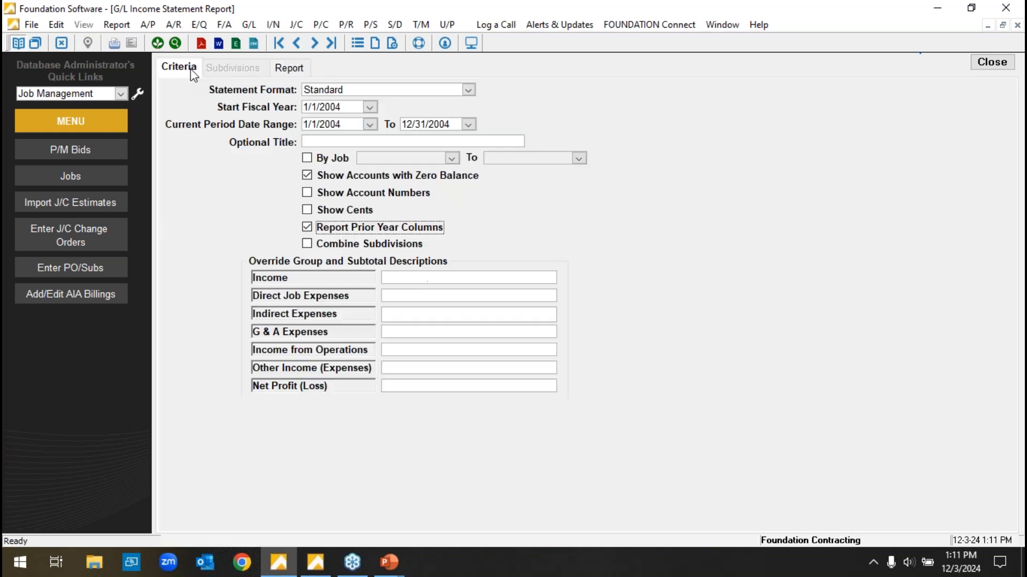
click(469, 90)
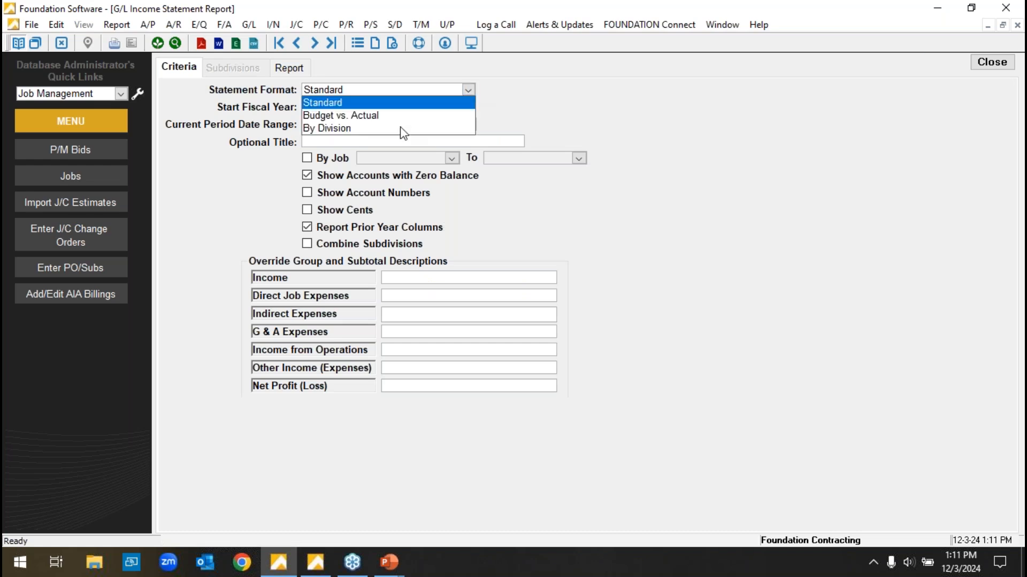
click(369, 117)
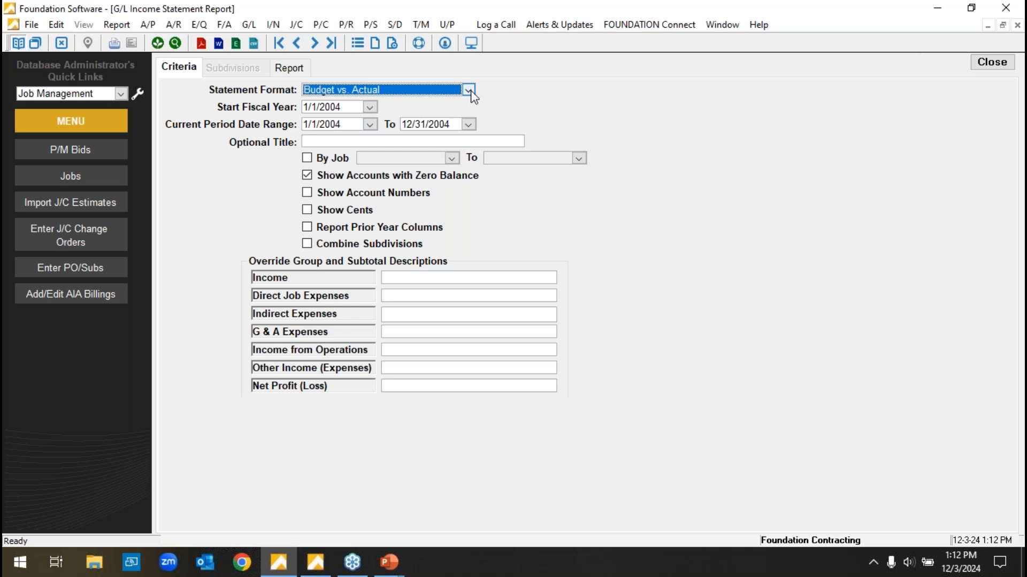
click(300, 72)
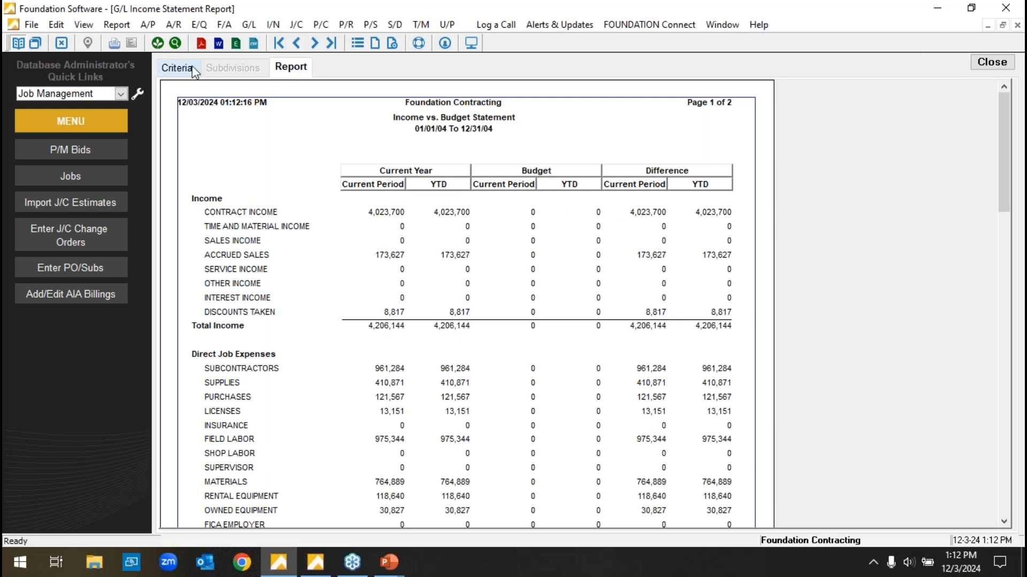
Set the statement format back to Standard, regenerate the Income Statement, and close it.
click(193, 71)
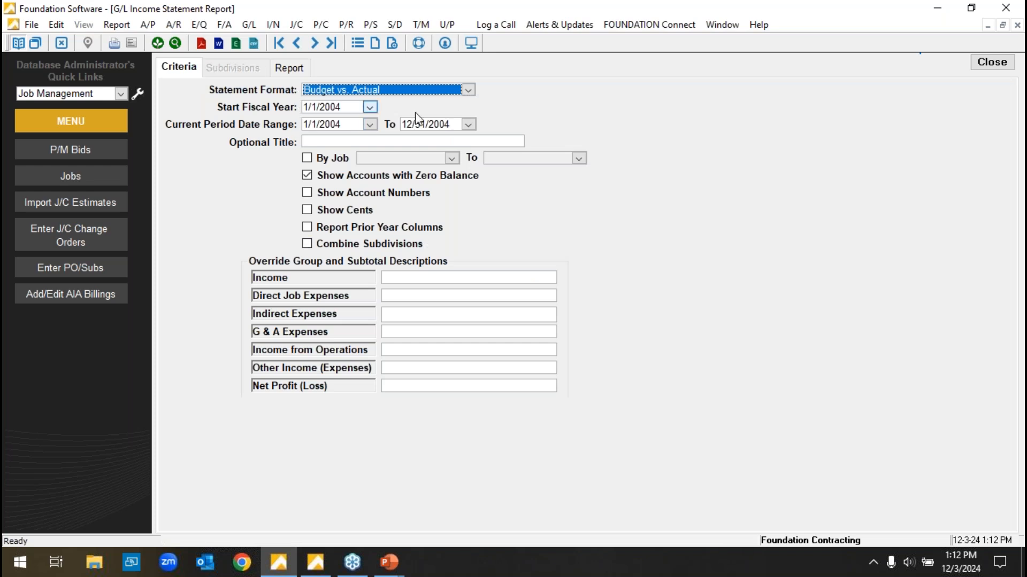
click(469, 90)
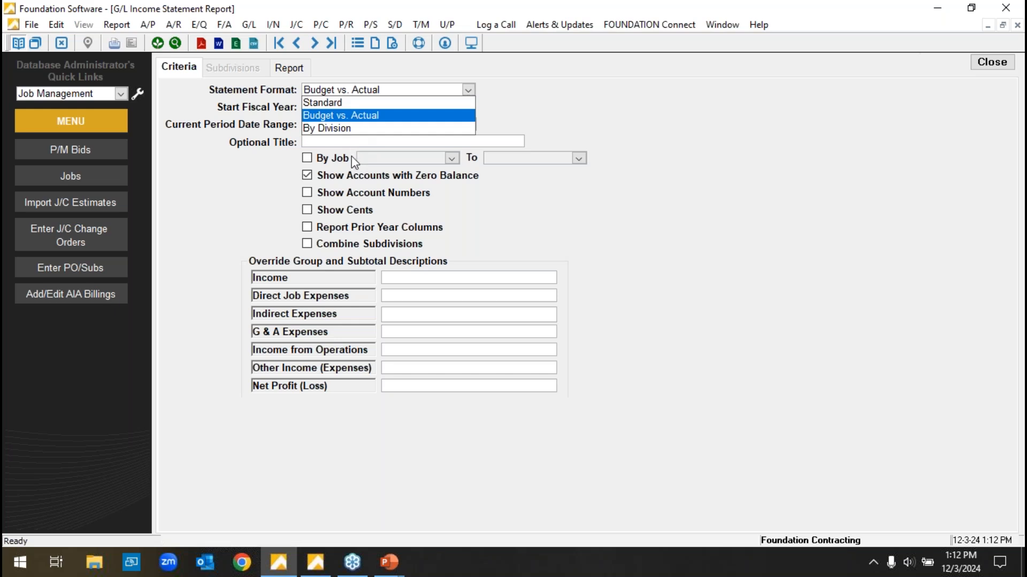
click(368, 102)
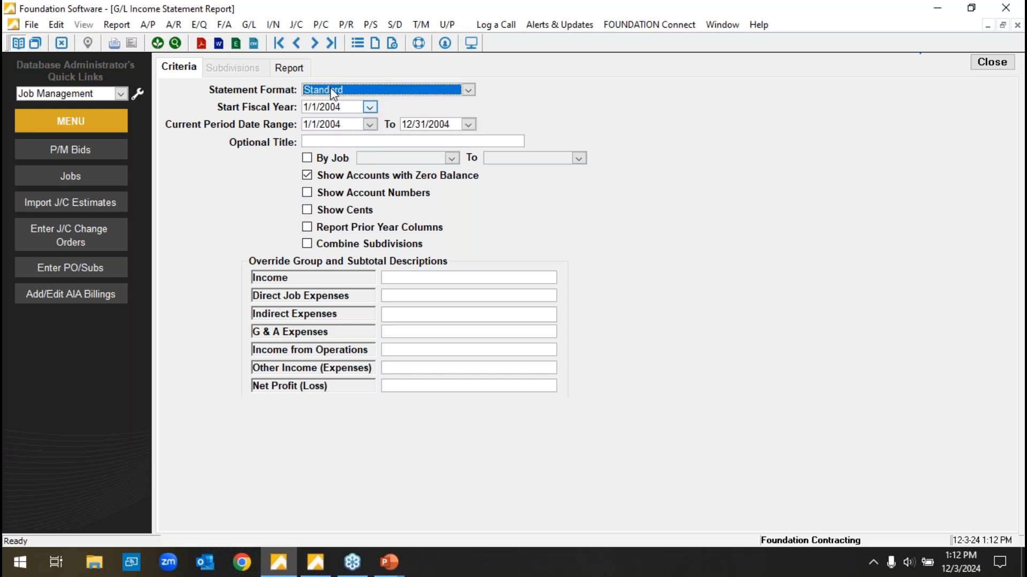
click(301, 71)
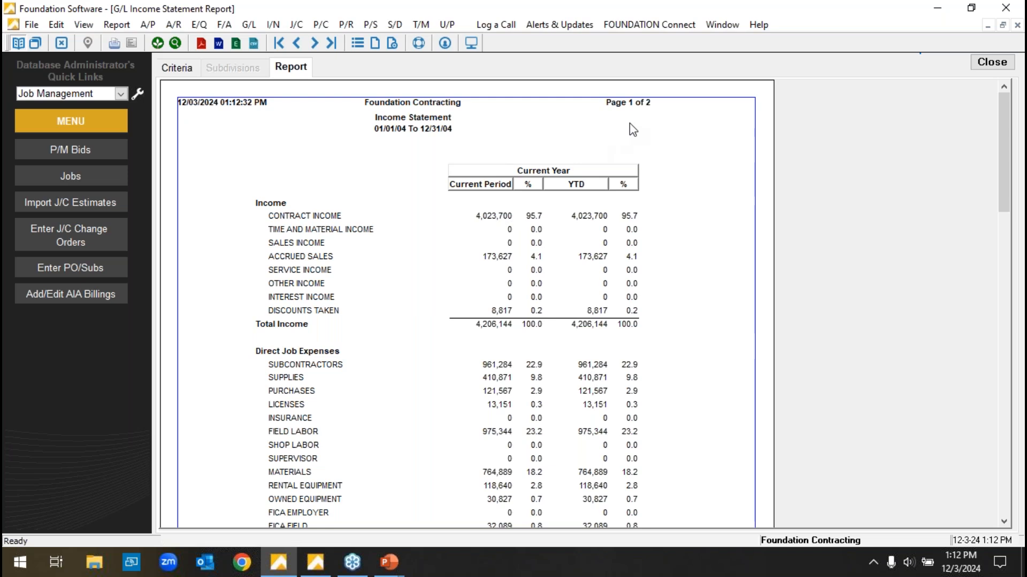
click(989, 62)
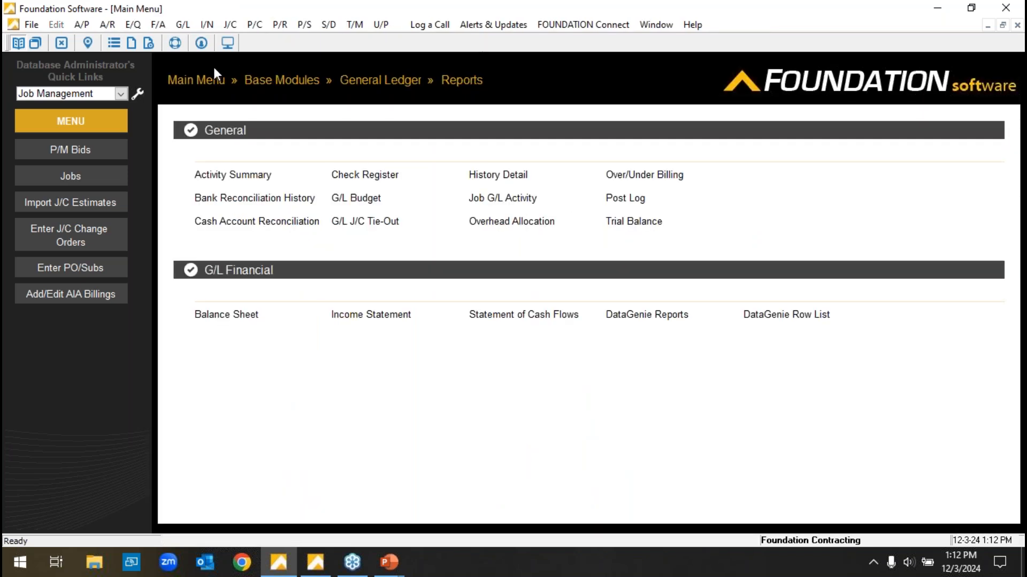
Return to the Main Menu, launch the Data genie, and open the saved G/L financial report for editing.
click(203, 80)
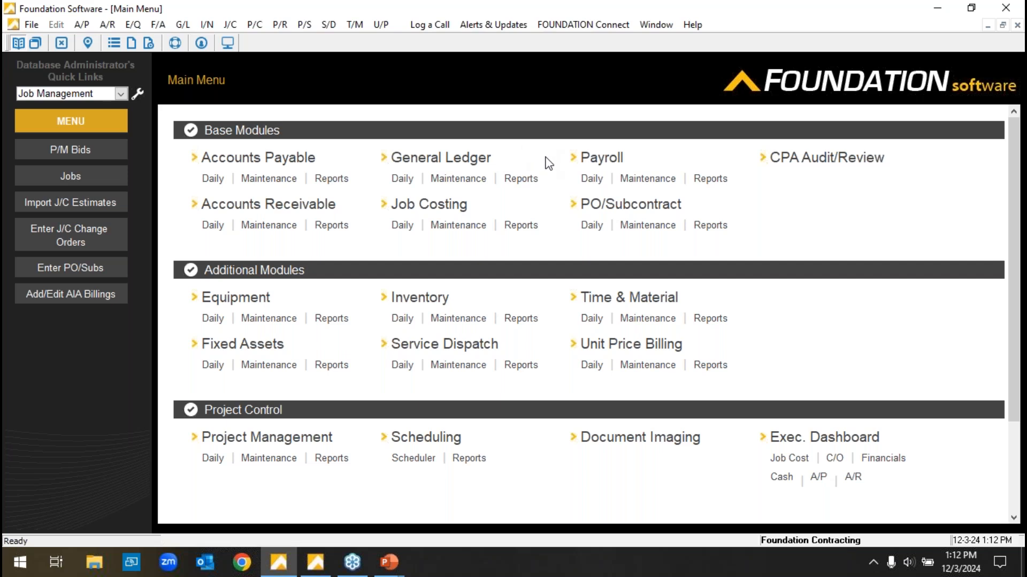
scroll(472, 338, down, 2)
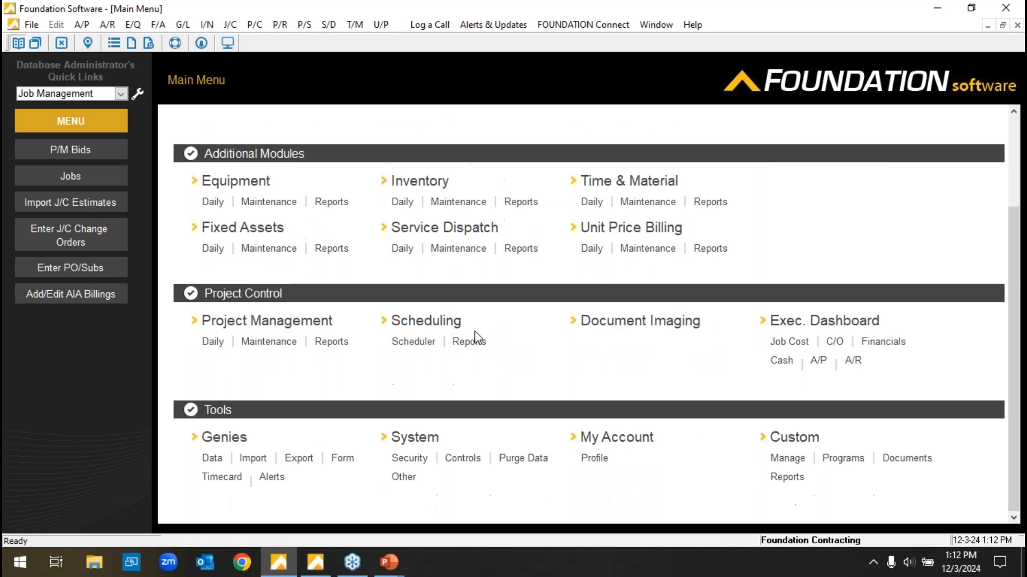
click(214, 460)
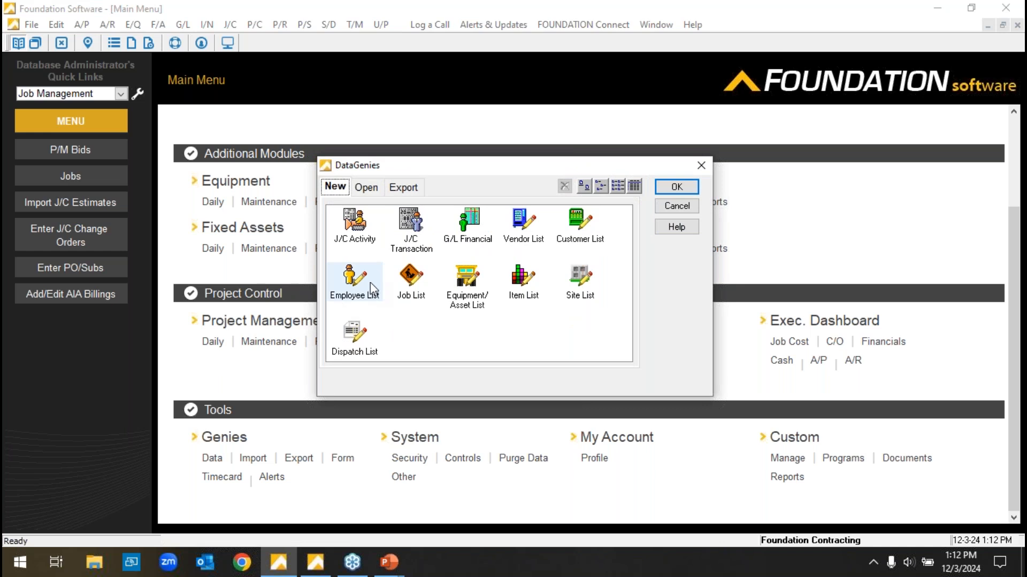
click(368, 188)
click(417, 219)
double_click(420, 219)
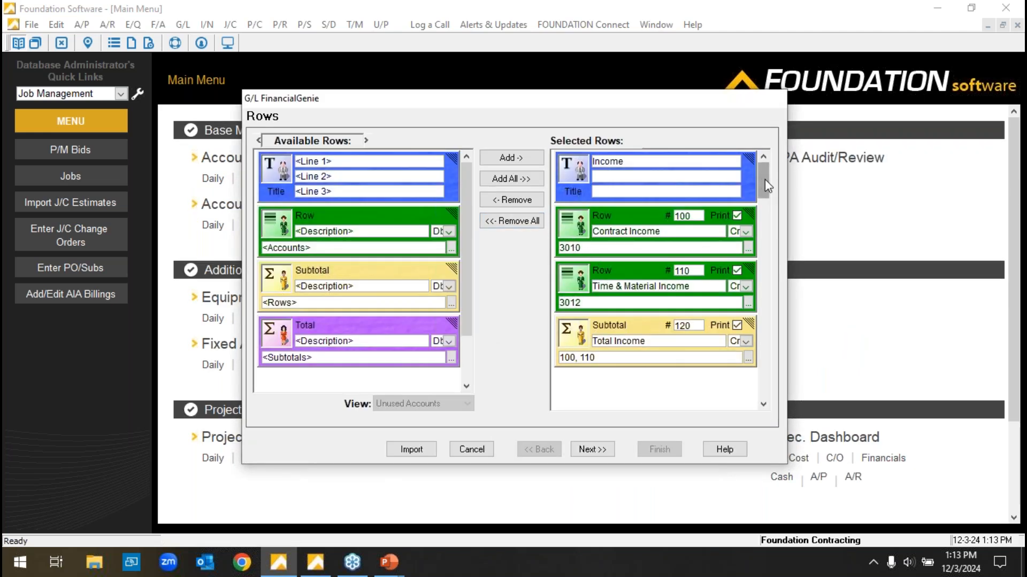
Look through the financial report's selected rows, from the Income title to Direct Job Expenses.
mouse_move(765, 179)
mouse_down()
mouse_move(768, 200)
mouse_move(758, 172)
mouse_up()
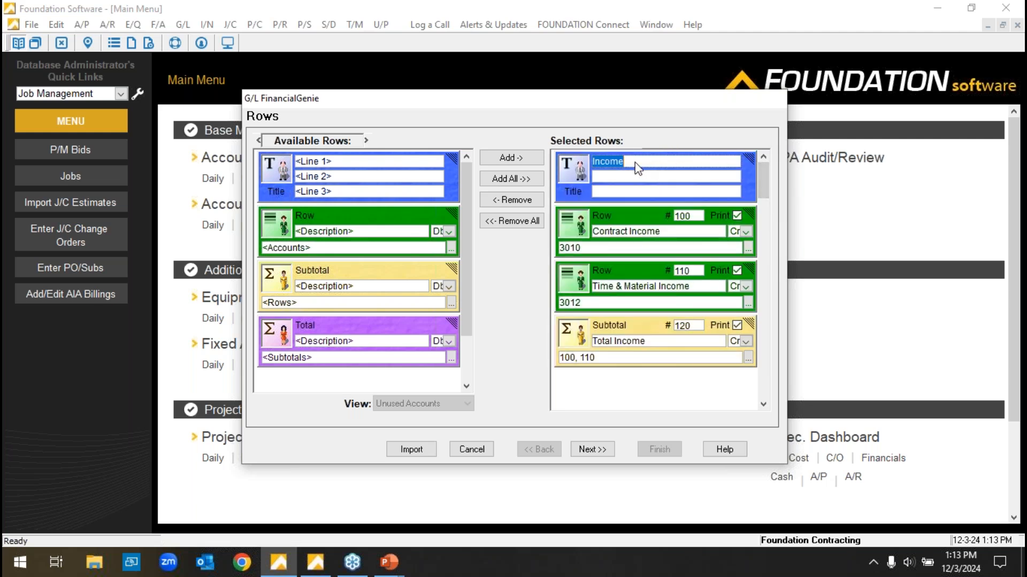
scroll(762, 181, down, 1)
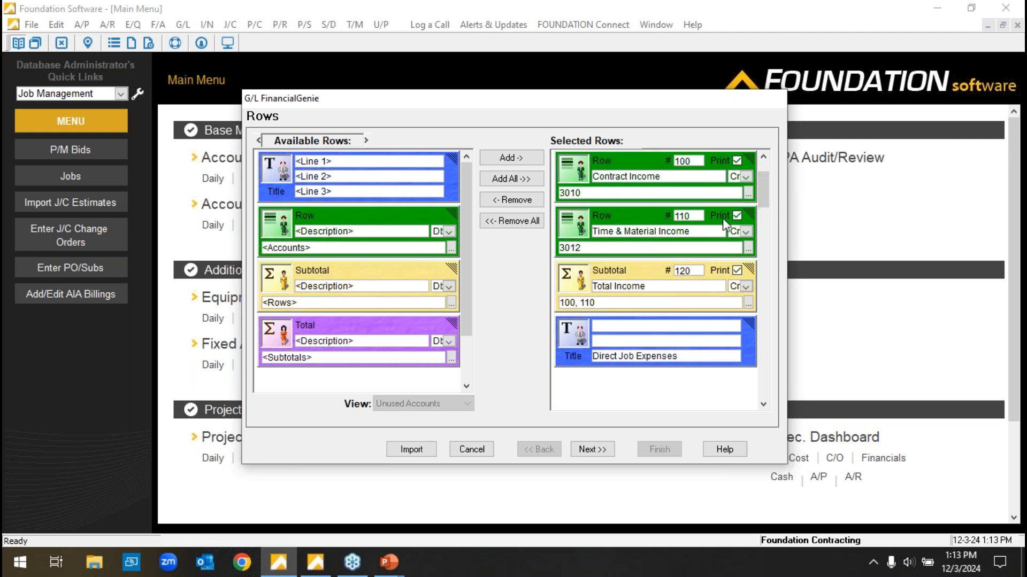
drag(759, 185, 753, 137)
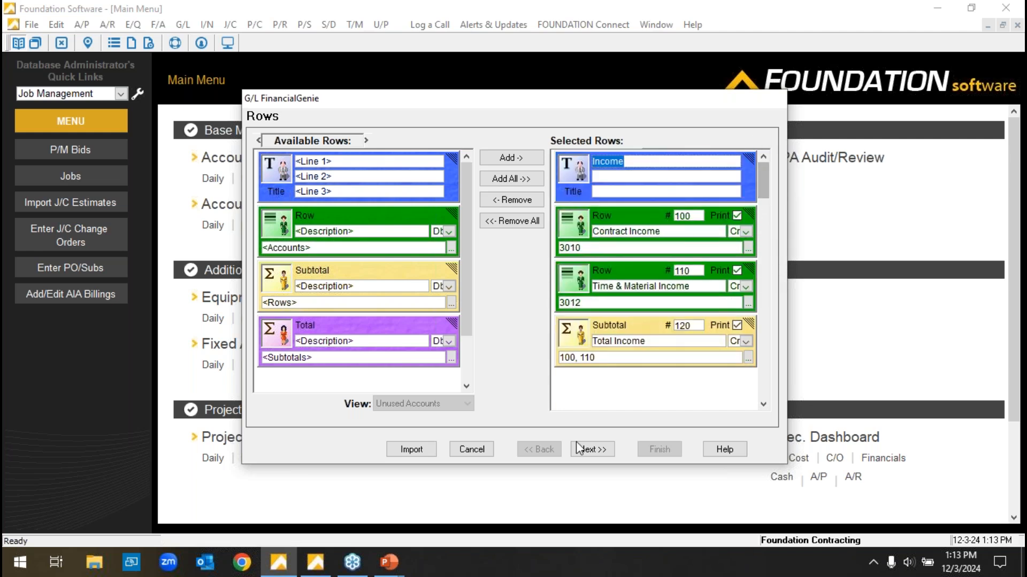
Replace all selected report columns with three Month columns set to Current Mth, Prior Mth and 2 Mths Ago.
click(593, 450)
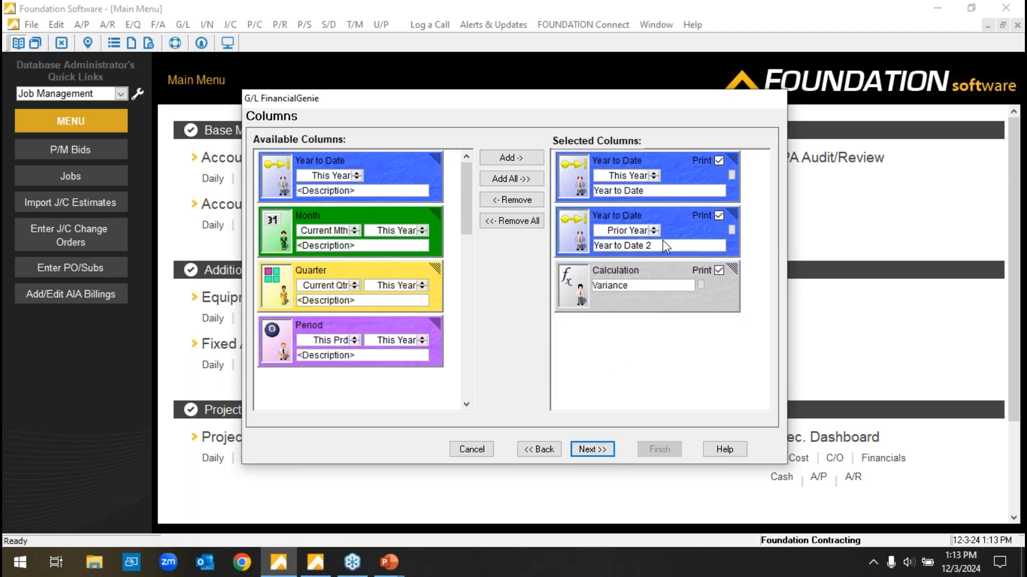
click(520, 224)
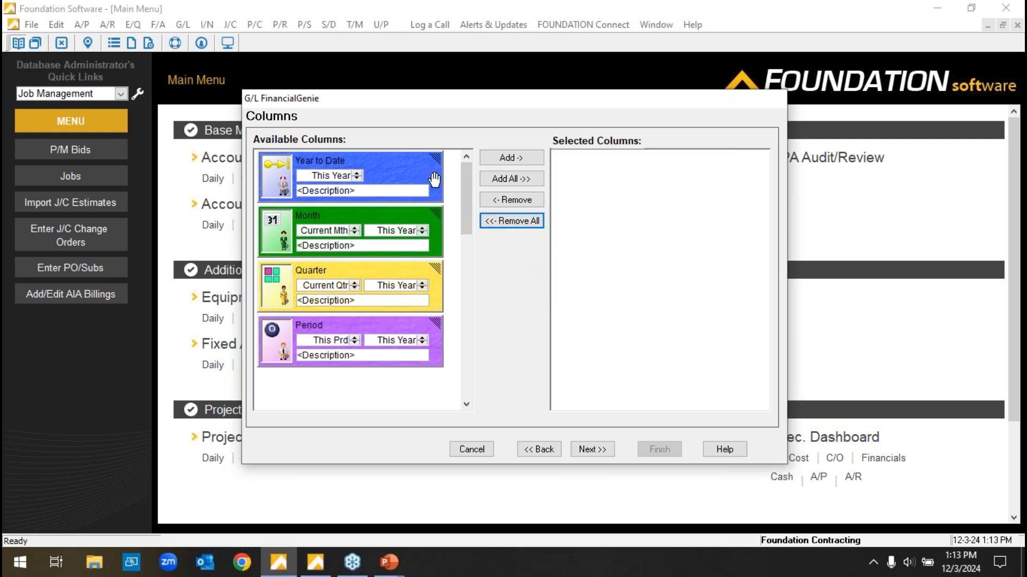
double_click(420, 226)
double_click(420, 226)
double_click(420, 226)
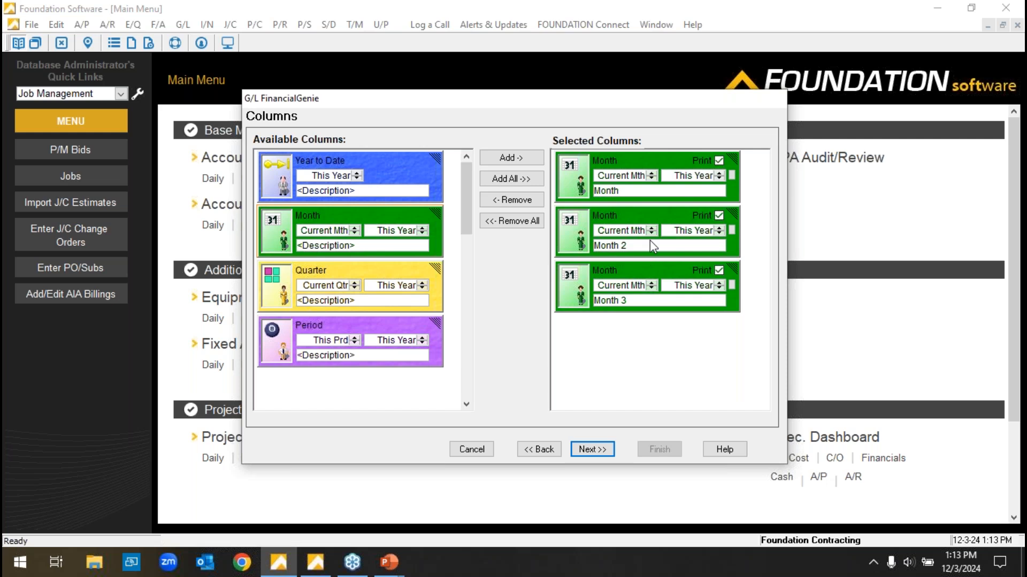
click(652, 233)
click(652, 288)
click(651, 289)
Add a fourth Month column and set its period to 3 Mths Ago.
double_click(388, 224)
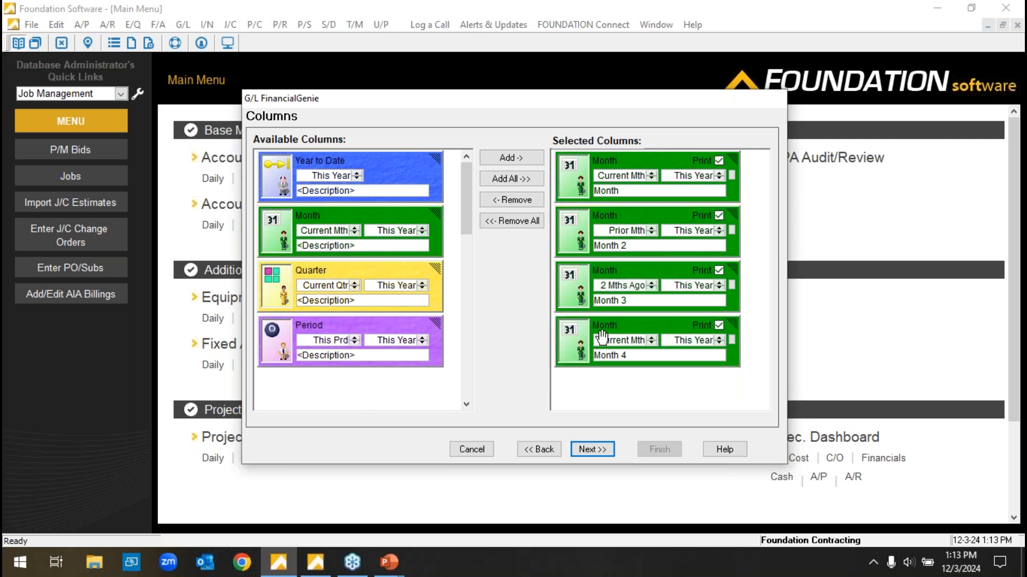
click(652, 343)
click(652, 343)
click(652, 344)
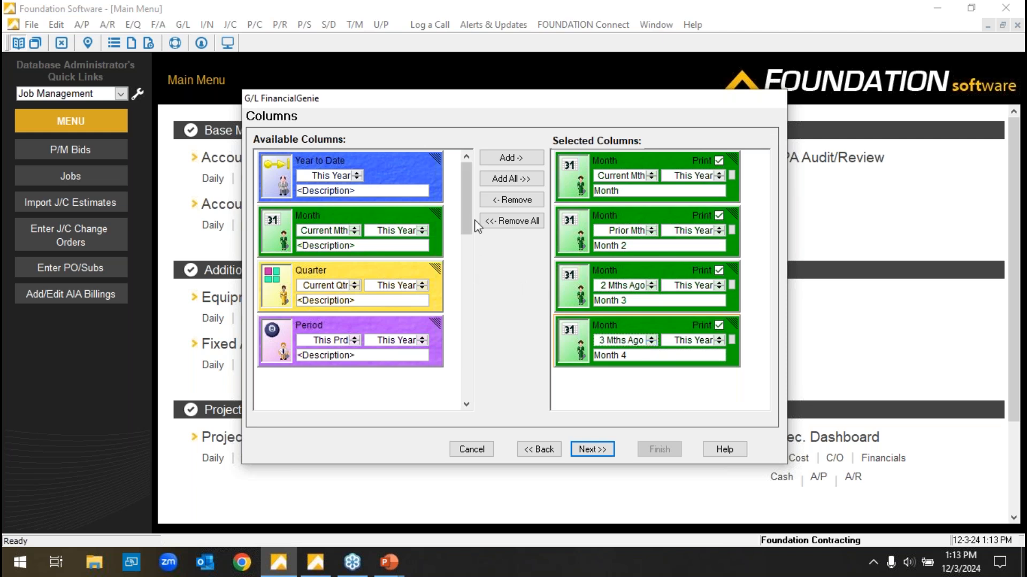
Look through the other available column types, continue to the report layout, and narrow the first Month column.
drag(464, 224, 468, 299)
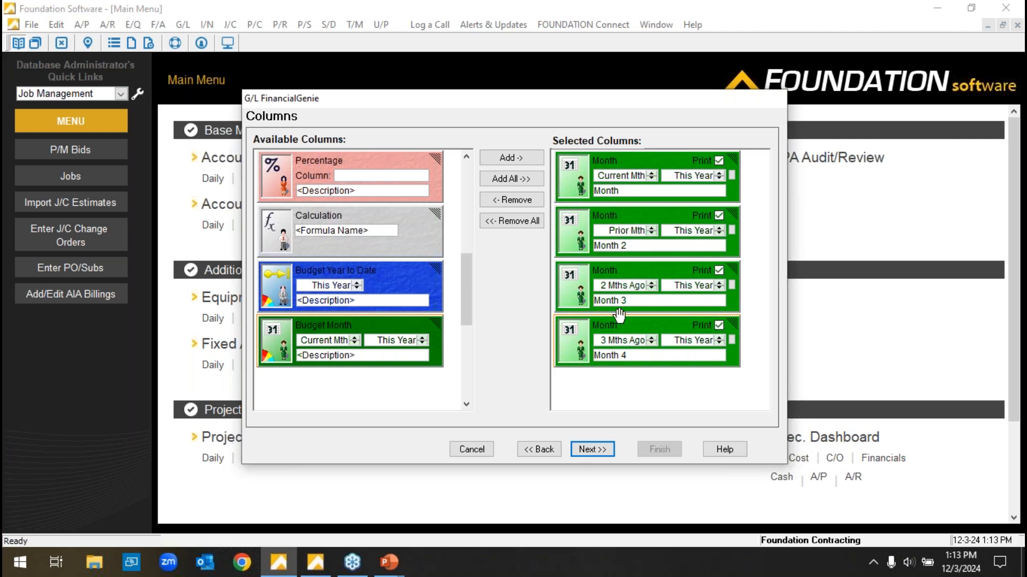
click(592, 450)
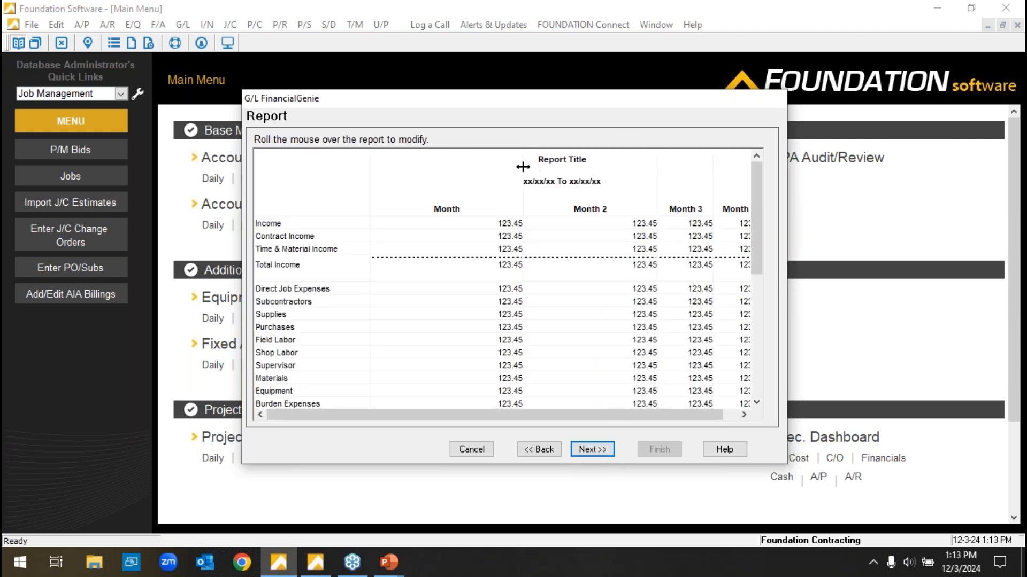
drag(486, 166, 455, 166)
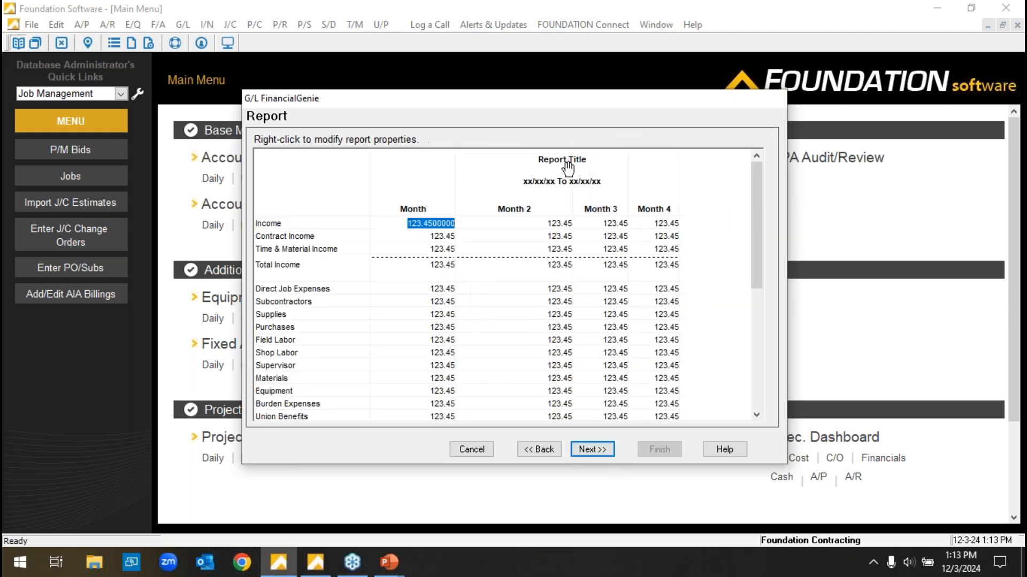
Replace the report heading with "IS Monthly".
double_click(565, 166)
drag(513, 263, 406, 251)
key(BackSpace)
text(Incom)
key(BackSpace)
key(BackSpace)
key(BackSpace)
key(BackSpace)
key(BackSpace)
text(IS Monthly)
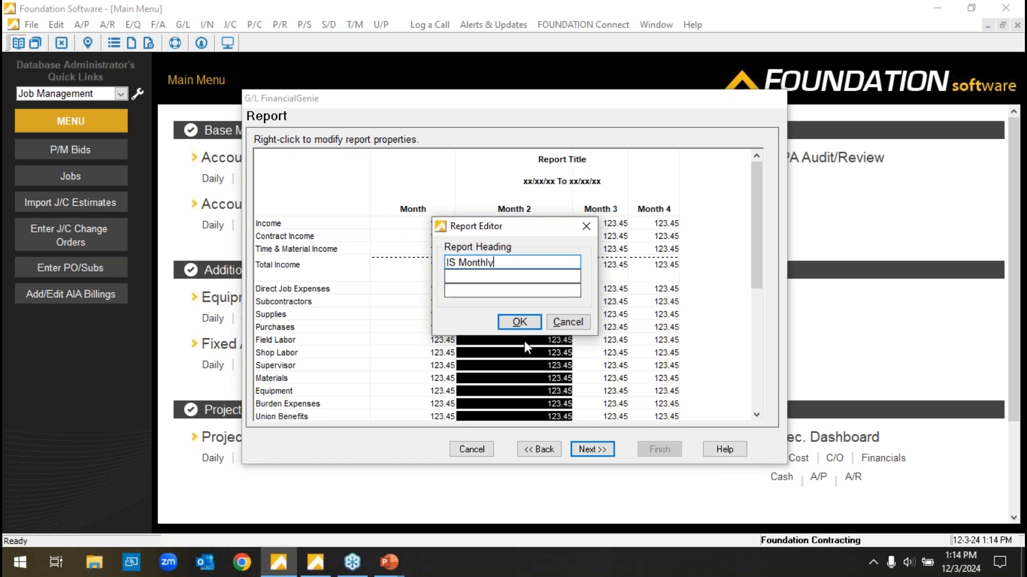
key(Return)
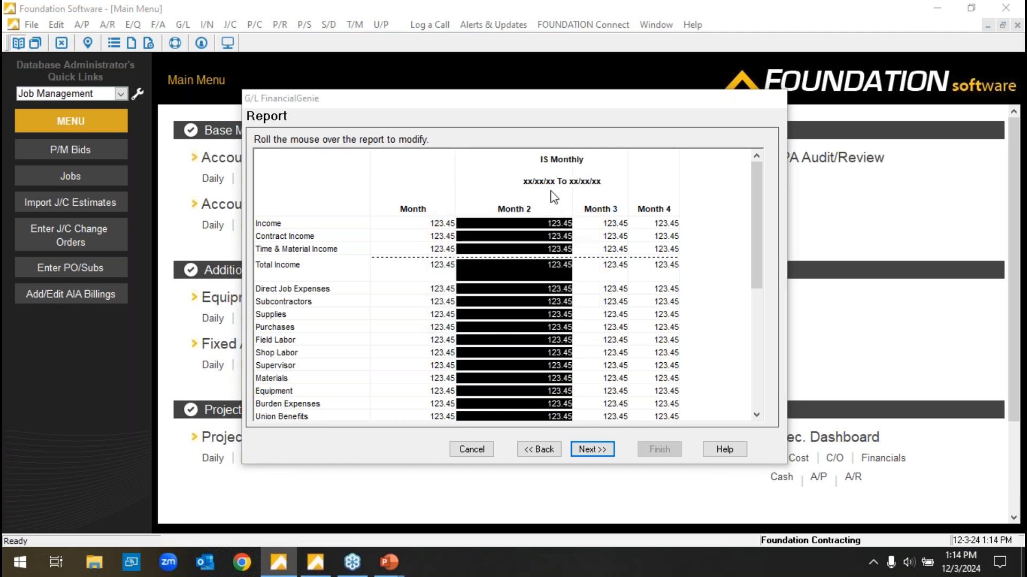
Narrow the Month 2 column and look down the report layout to the operating expenses.
drag(547, 170, 540, 170)
click(436, 223)
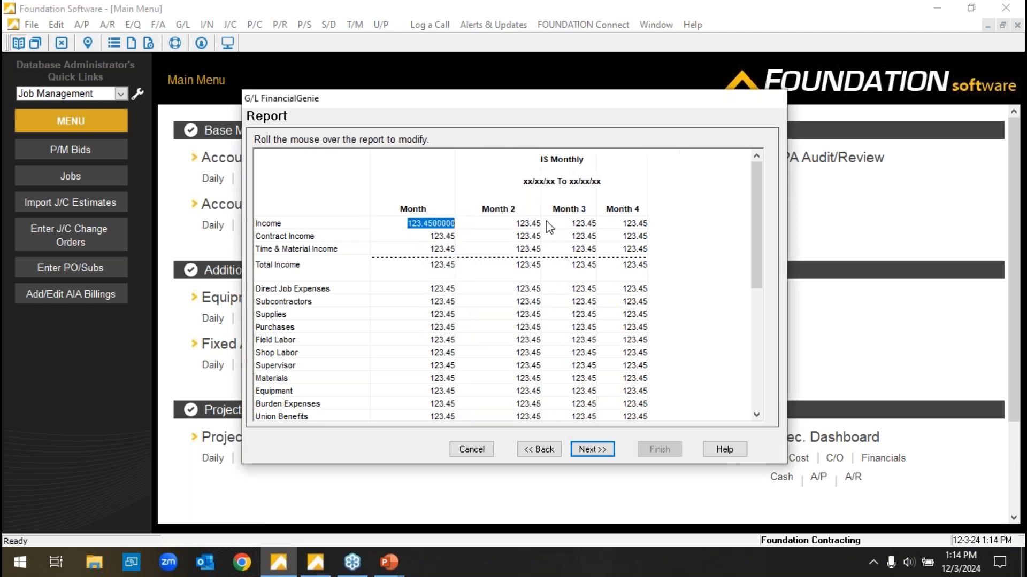
drag(755, 208, 755, 248)
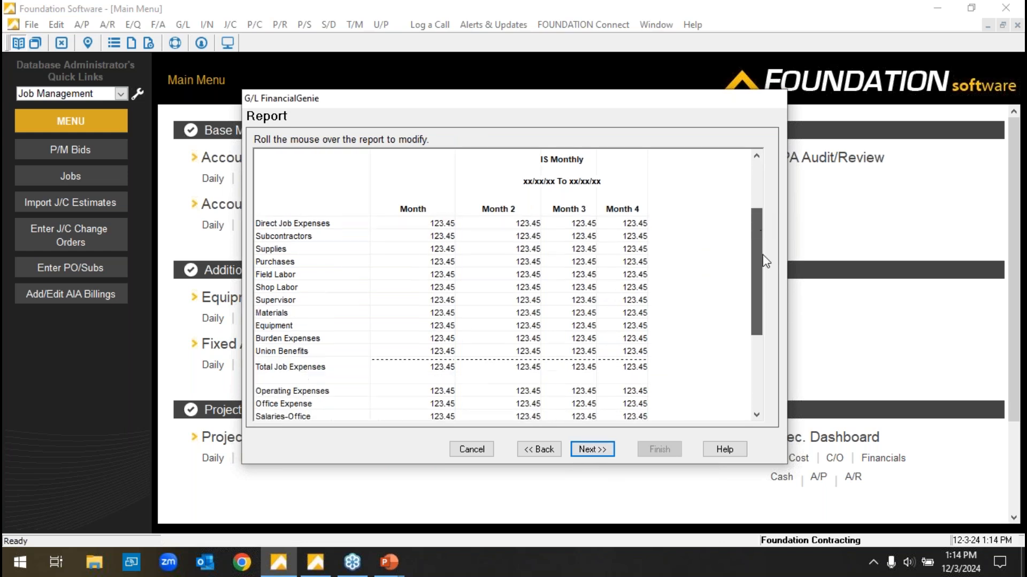
Continue past the report layout, name the custom report "Income Statement Monthly", and finish the FinancialGenie setup.
click(399, 350)
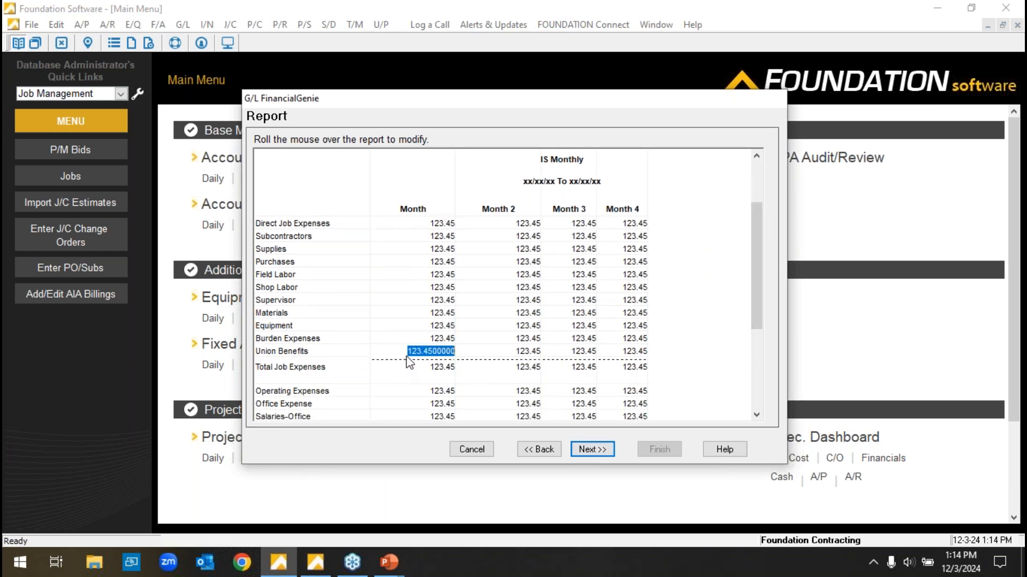
click(416, 370)
click(592, 450)
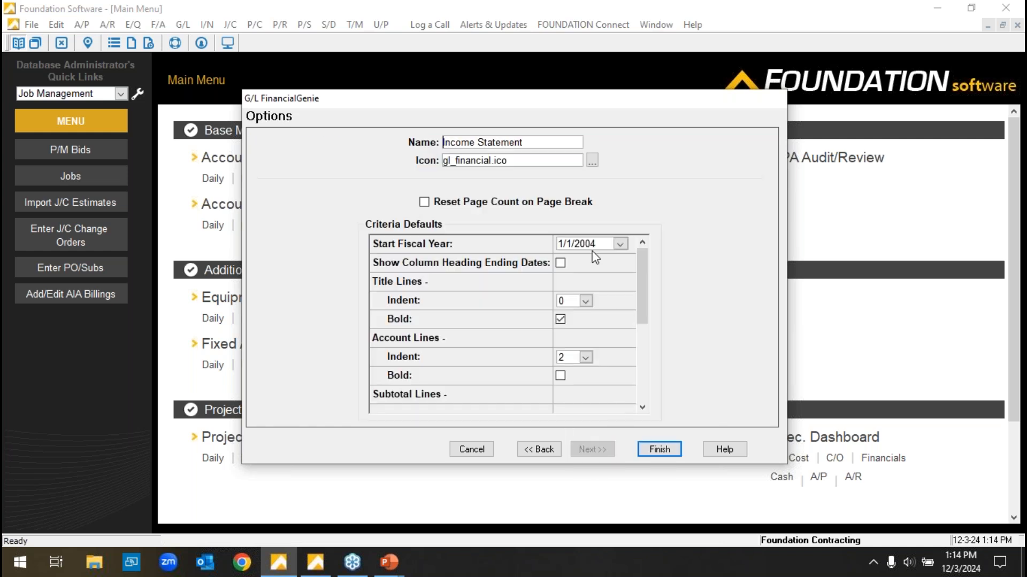
text(Monthly)
click(661, 449)
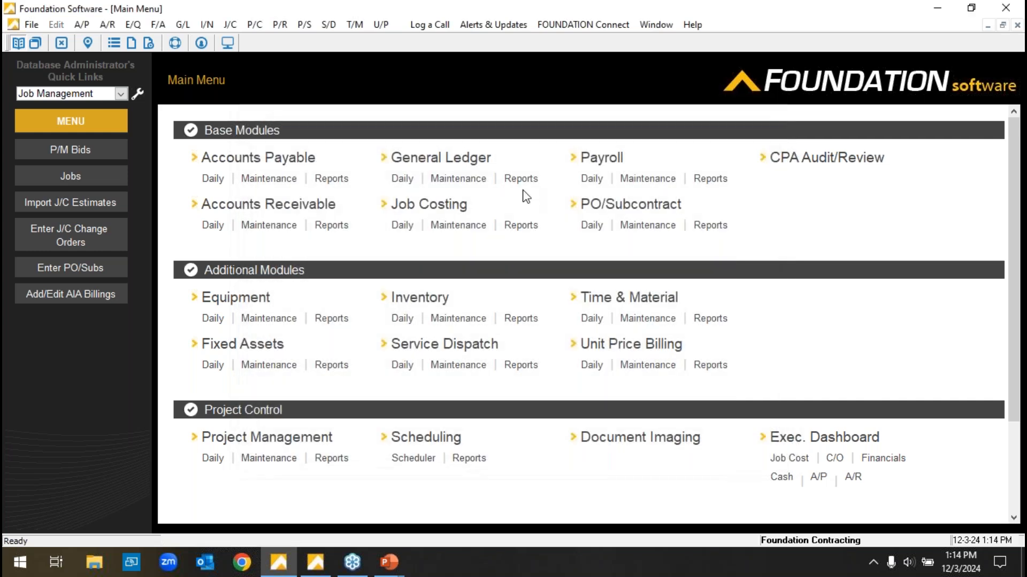
Open the General Ledger DataGenie financial reports and run the Income Statement Monthly report.
click(517, 181)
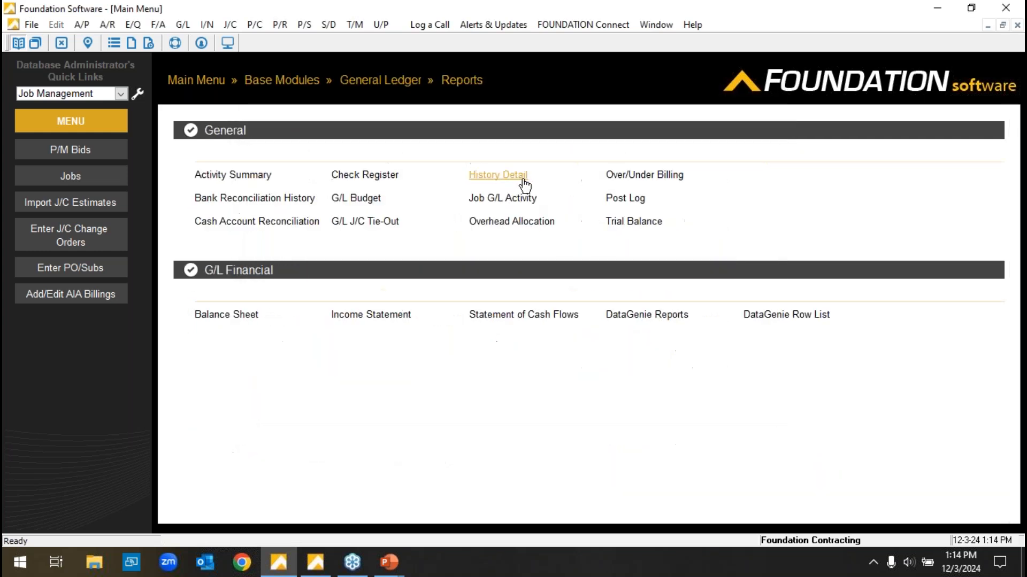
click(645, 317)
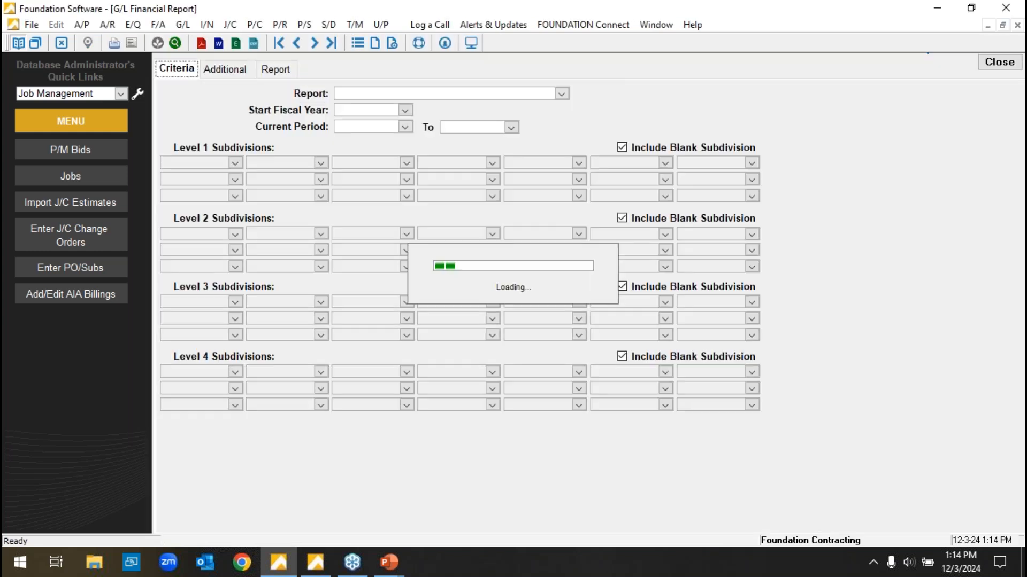
click(559, 95)
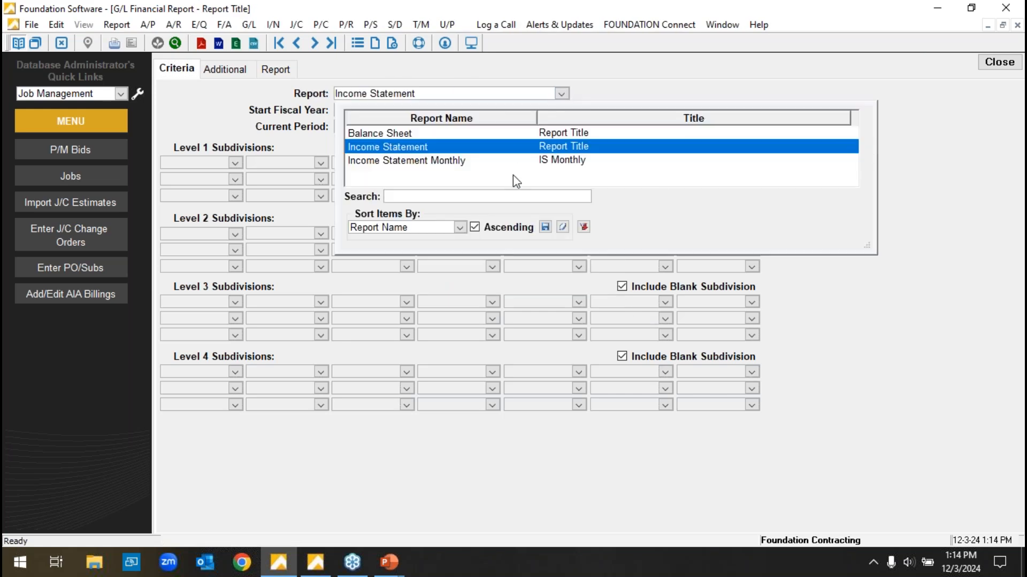
click(438, 161)
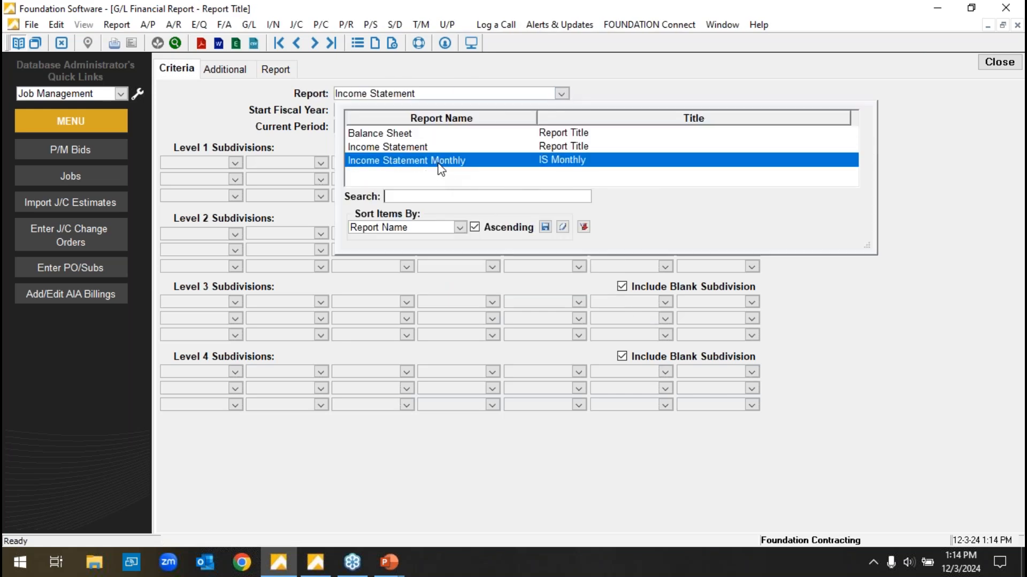
click(285, 69)
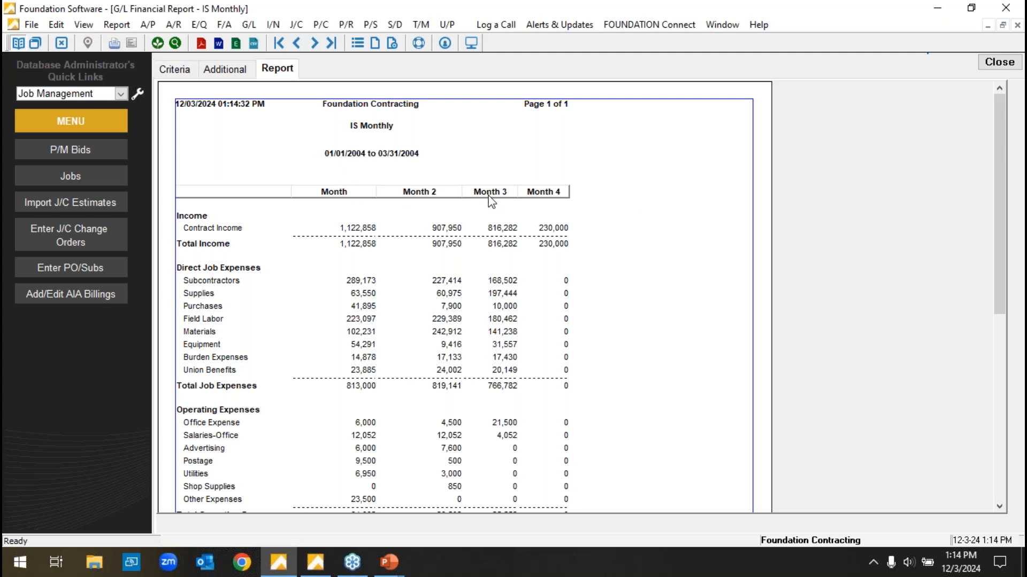
Drill down from the first Month's Supplies amount through account 4020 history to the Michiana Engineering invoice, and close the reports.
click(374, 299)
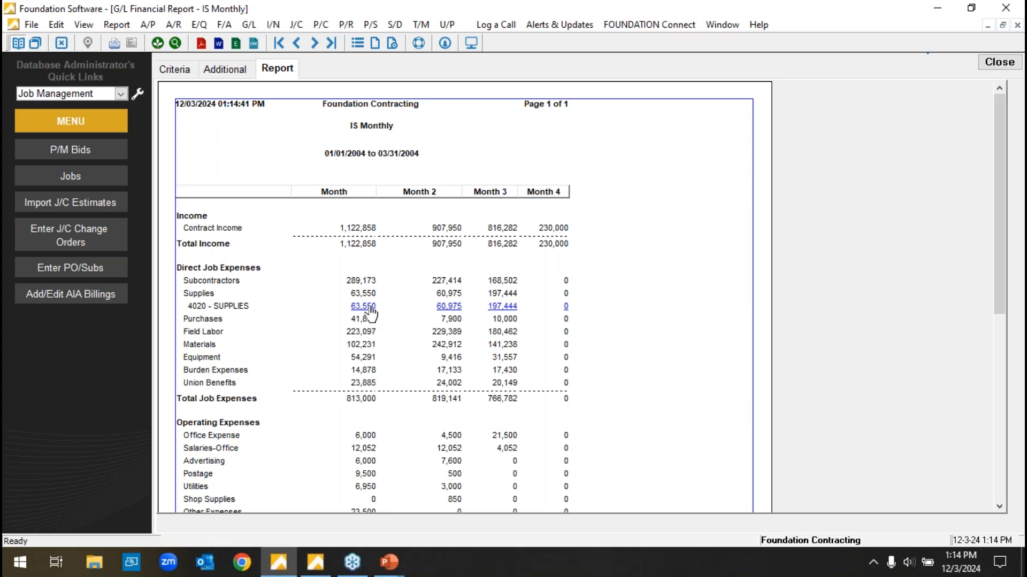
click(370, 308)
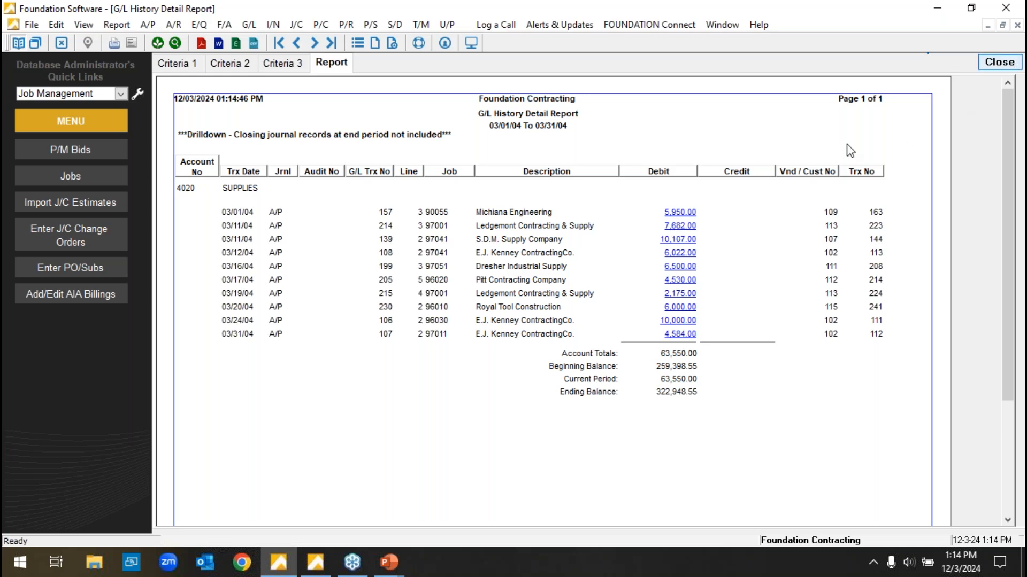
click(682, 212)
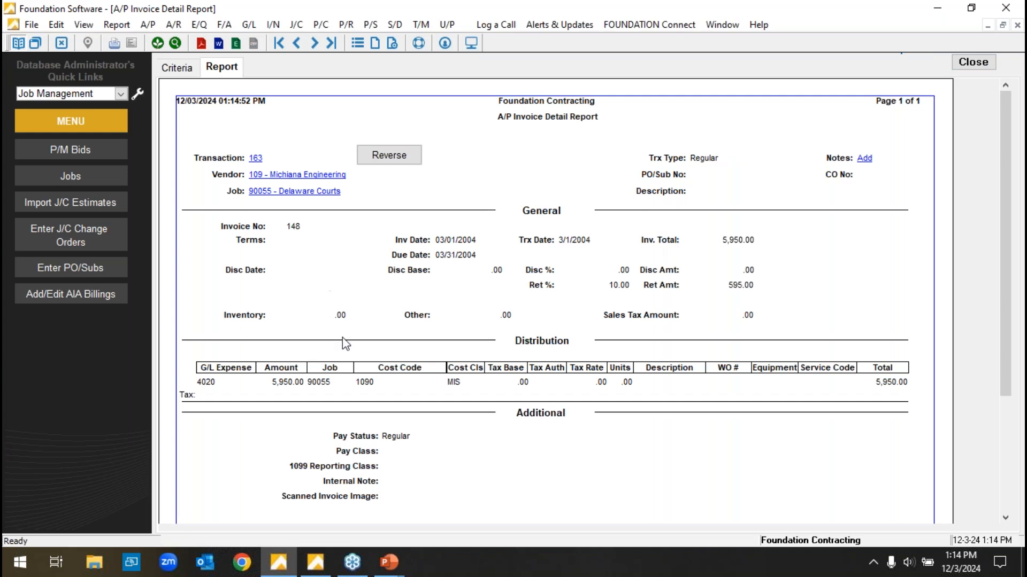
click(974, 62)
click(999, 61)
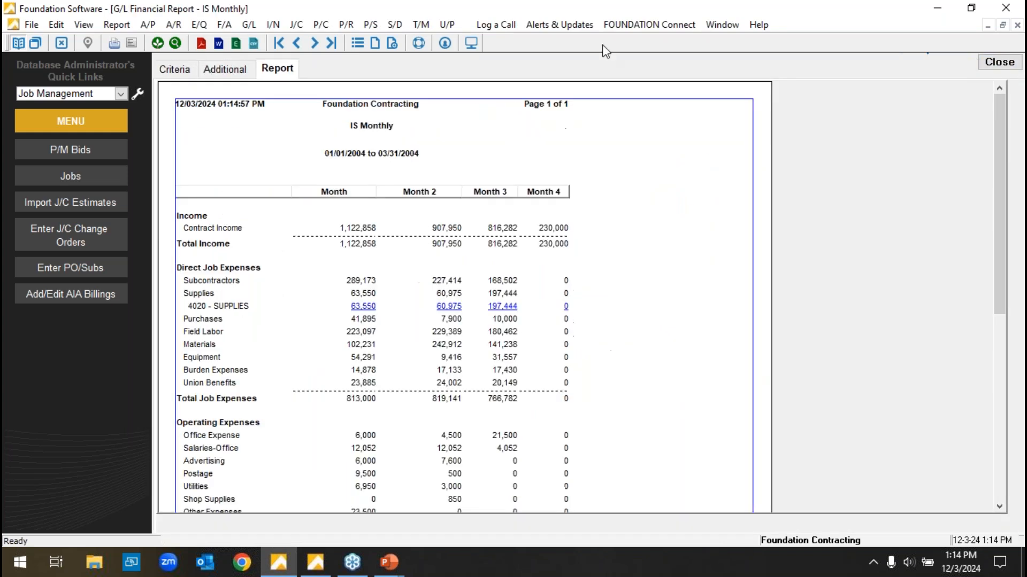
click(176, 69)
click(993, 60)
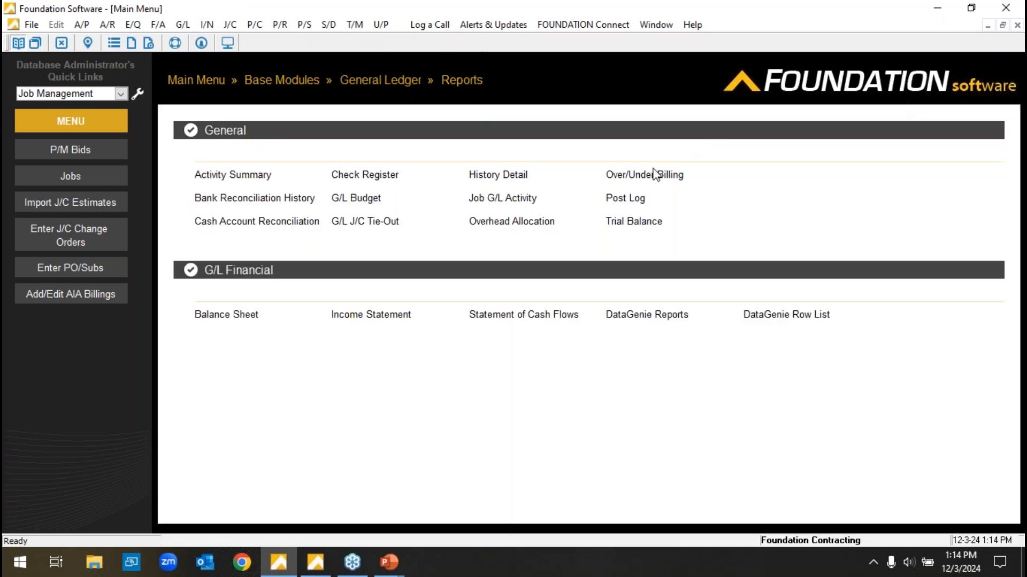
Return to the main menu and open Generate Year-End Close among the General Ledger daily tasks.
click(182, 81)
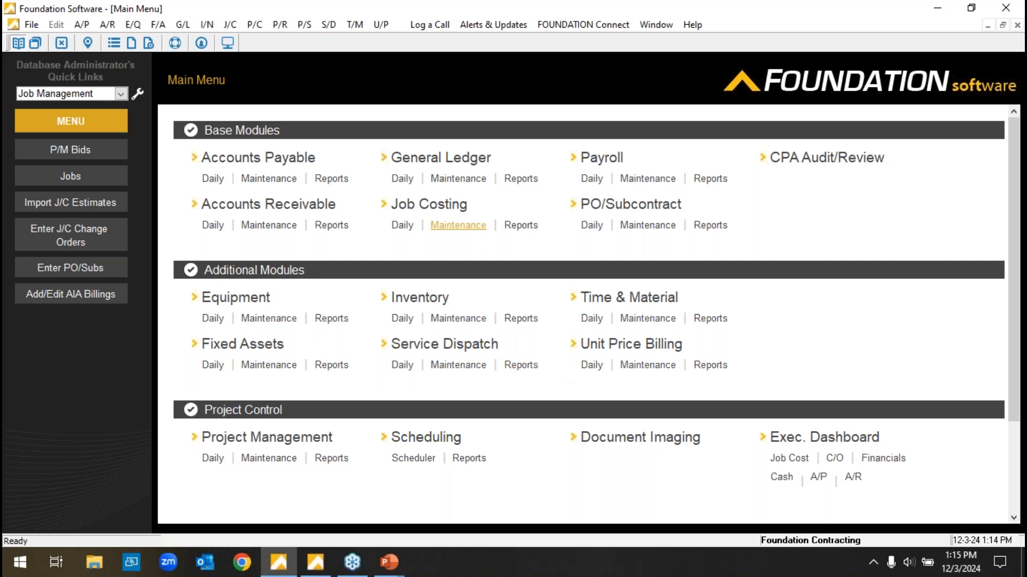
click(407, 180)
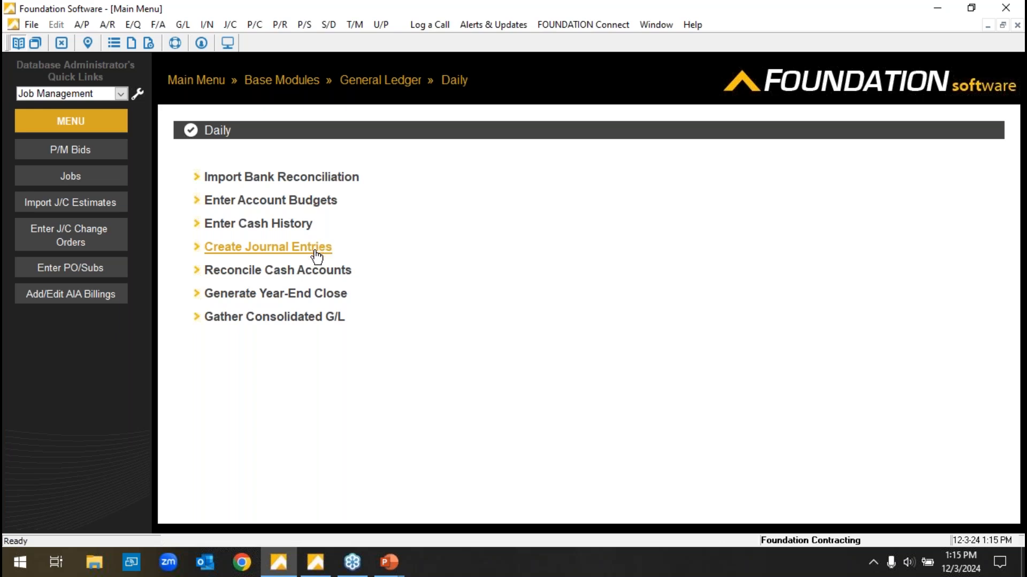
click(303, 295)
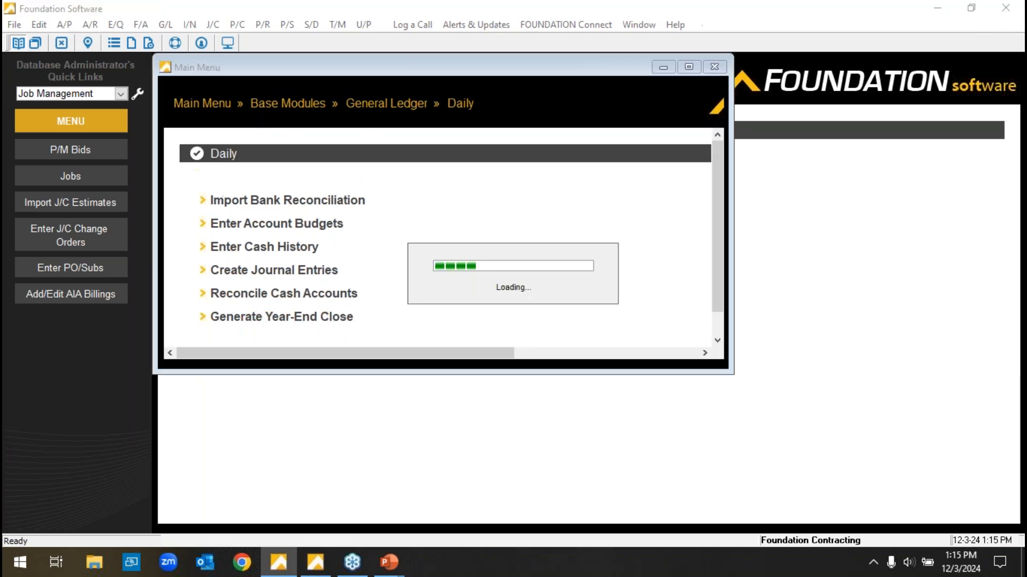
Examine the year-end close criteria: the fiscal year dates, the range of accounts to close, and the close-to account.
click(293, 119)
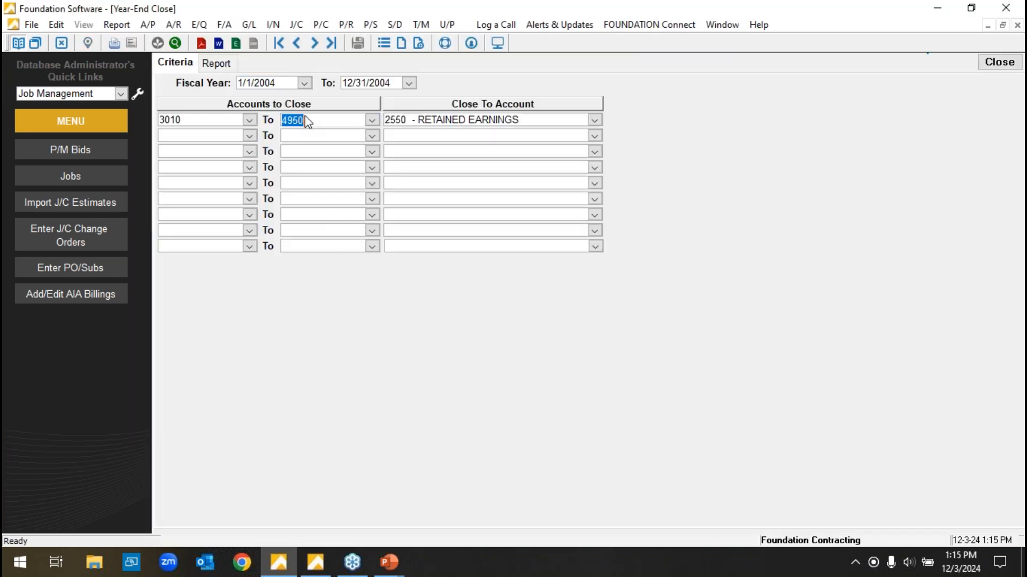
click(265, 87)
click(368, 84)
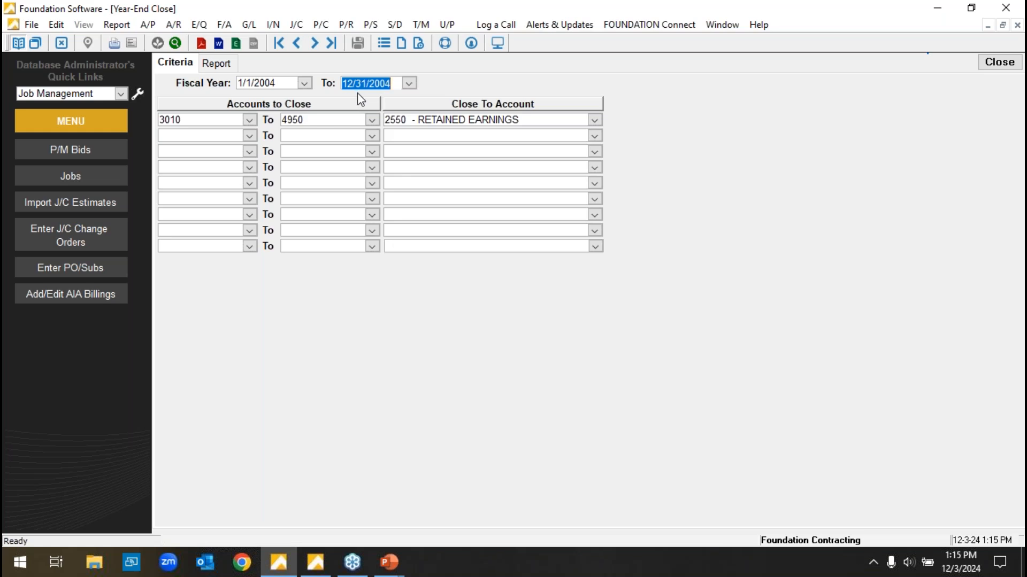
click(295, 85)
click(365, 84)
click(248, 120)
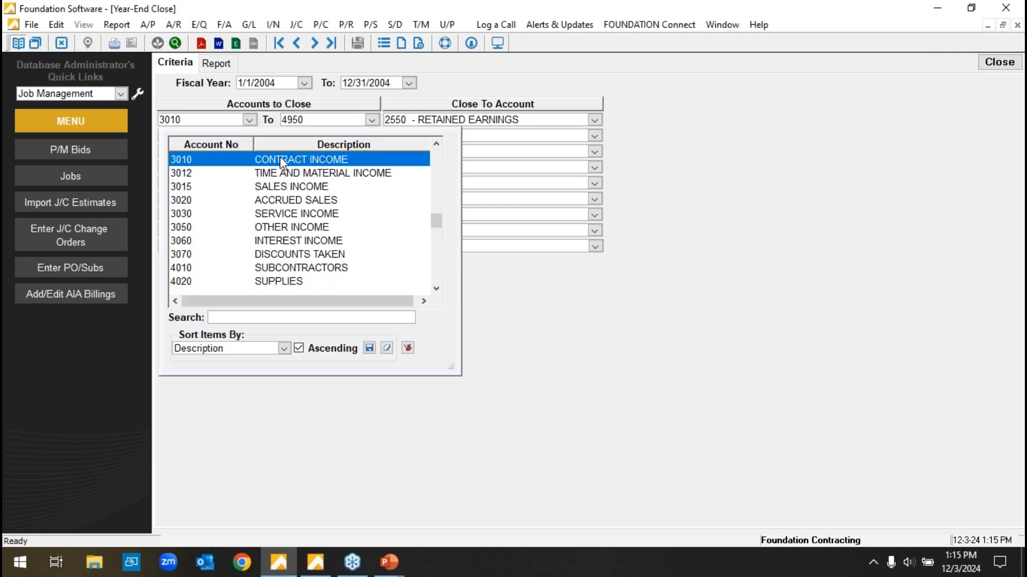
click(372, 121)
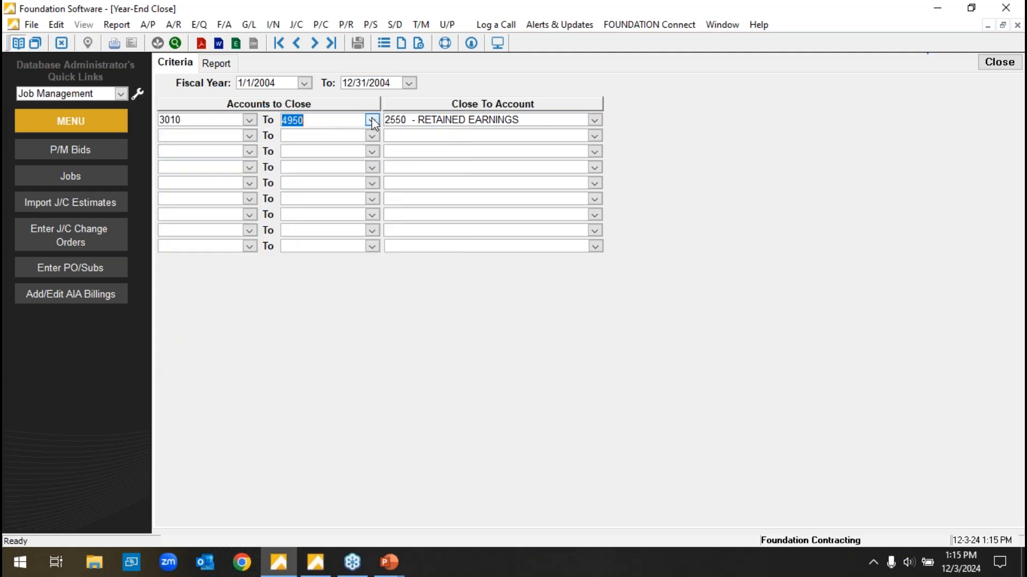
click(372, 122)
click(594, 120)
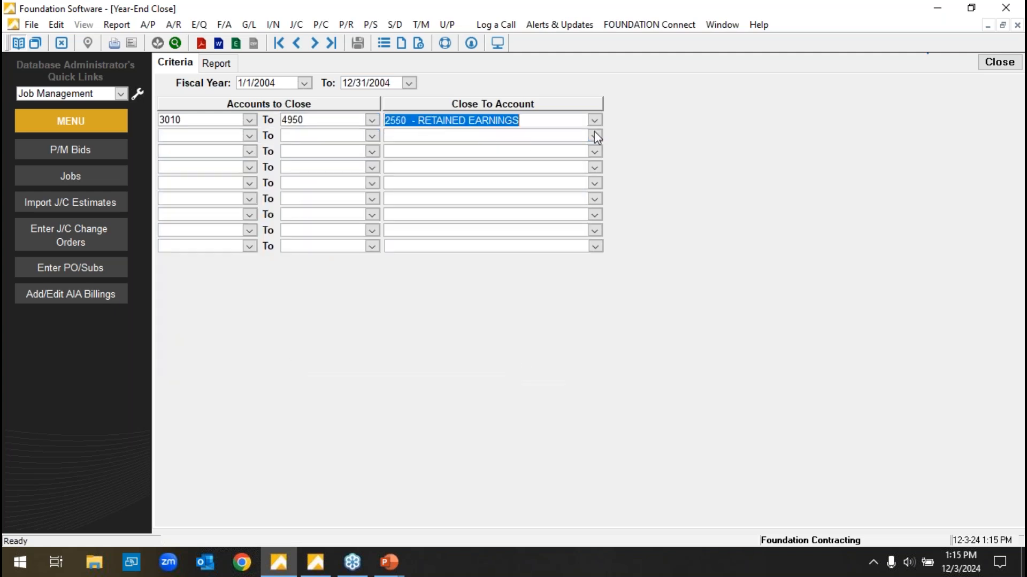
Preview the Year End Close report, examine its closing entries down to Retained Earnings, and close it without posting.
click(220, 66)
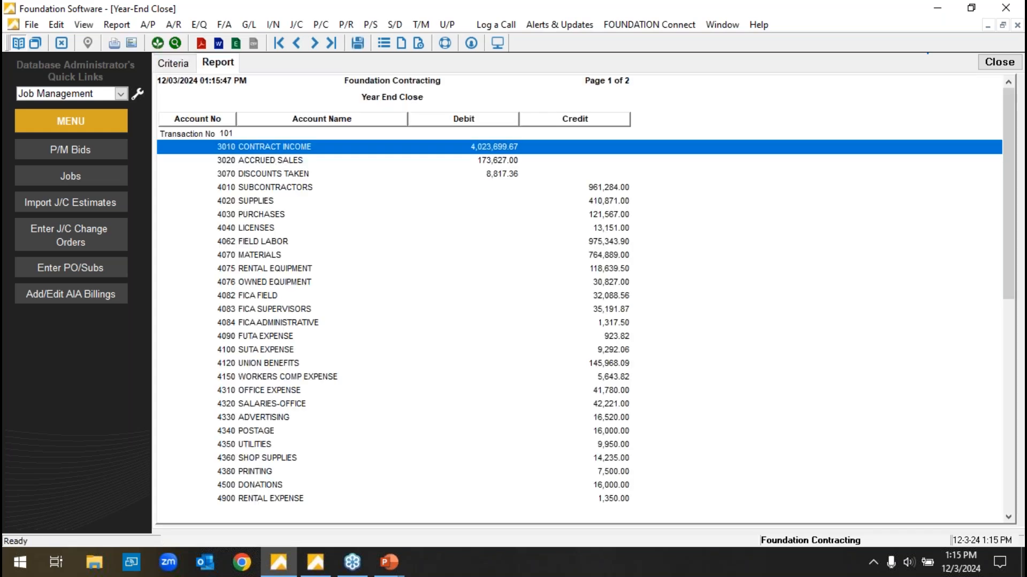
scroll(901, 195, down, 5)
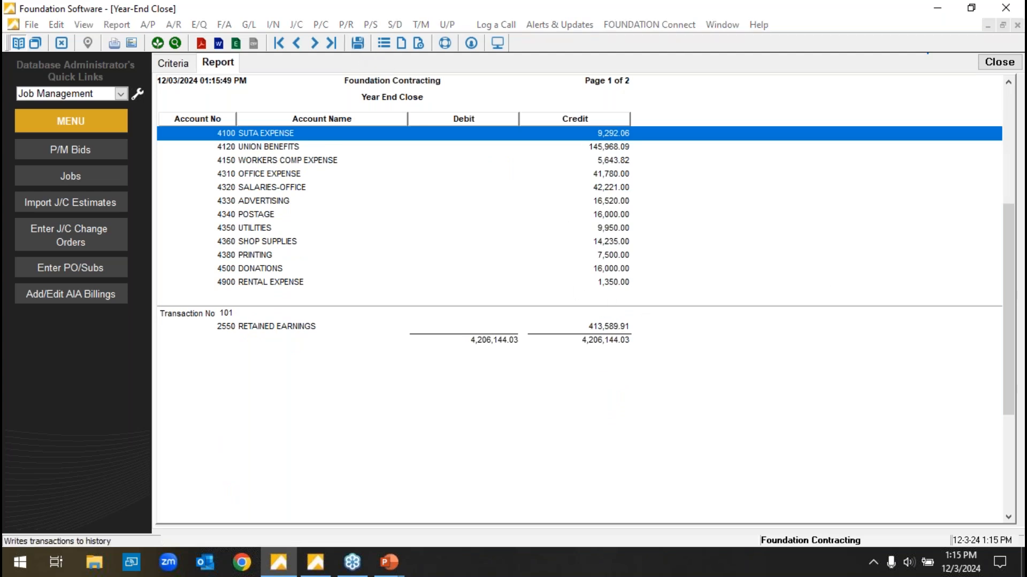
click(614, 334)
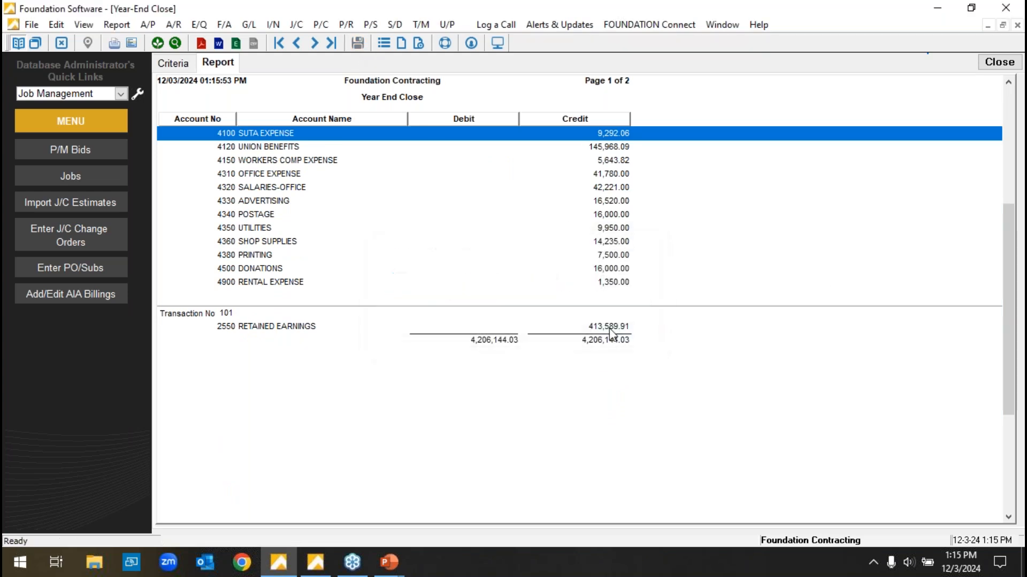
click(997, 62)
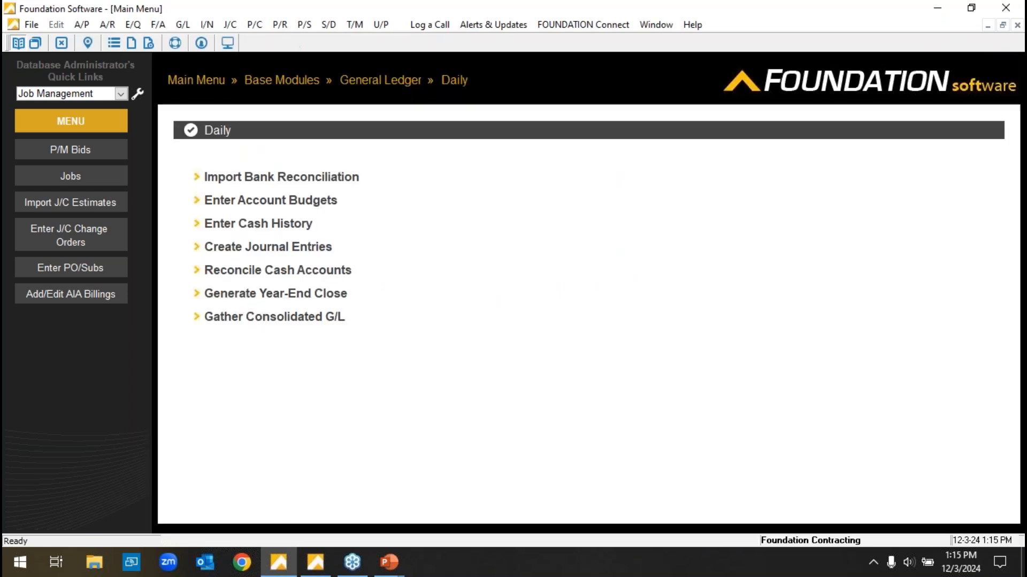
Return to the main menu and open the G/L control settings from the System controls.
click(187, 80)
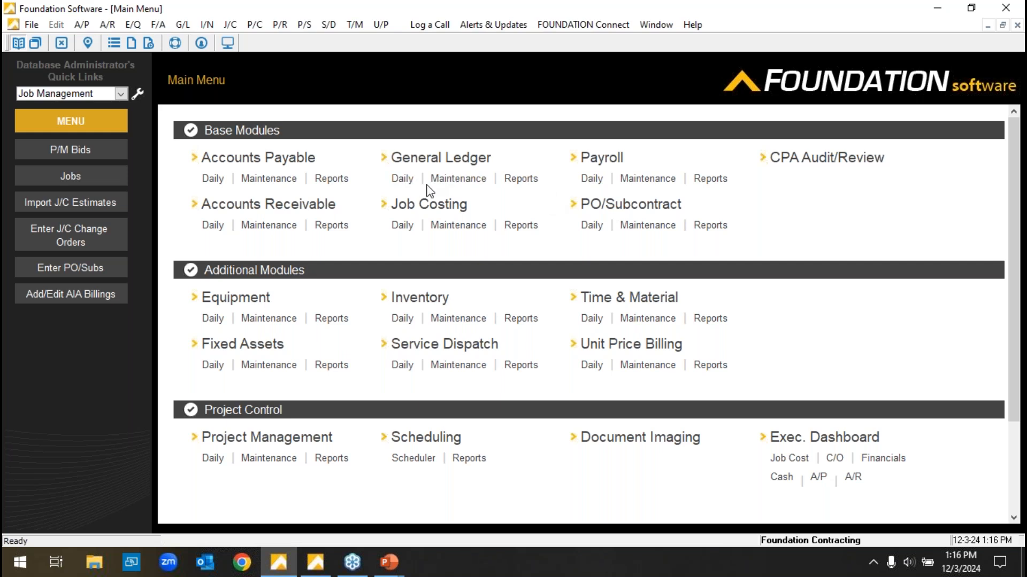
scroll(451, 202, down, 3)
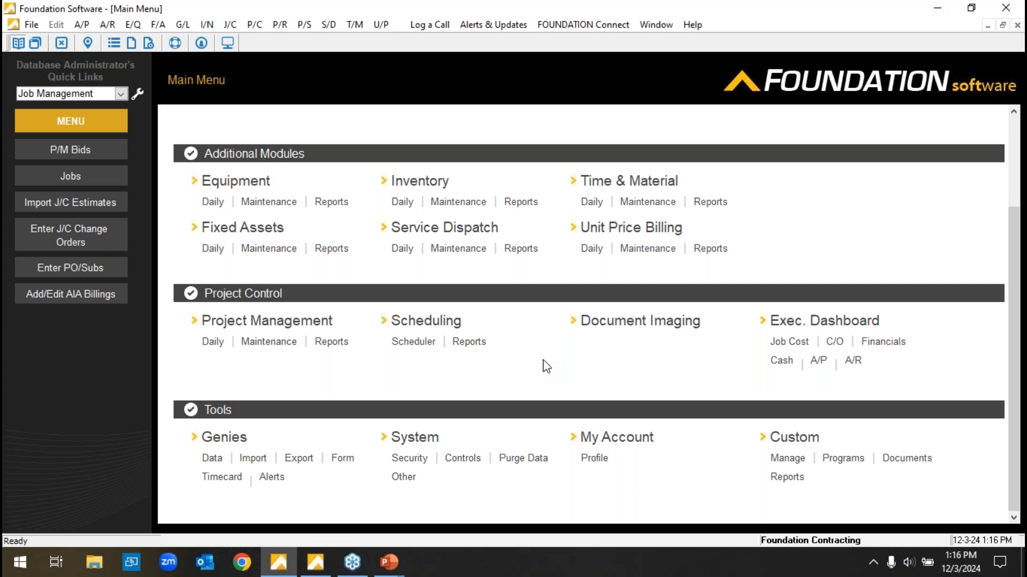
scroll(534, 342, up, 3)
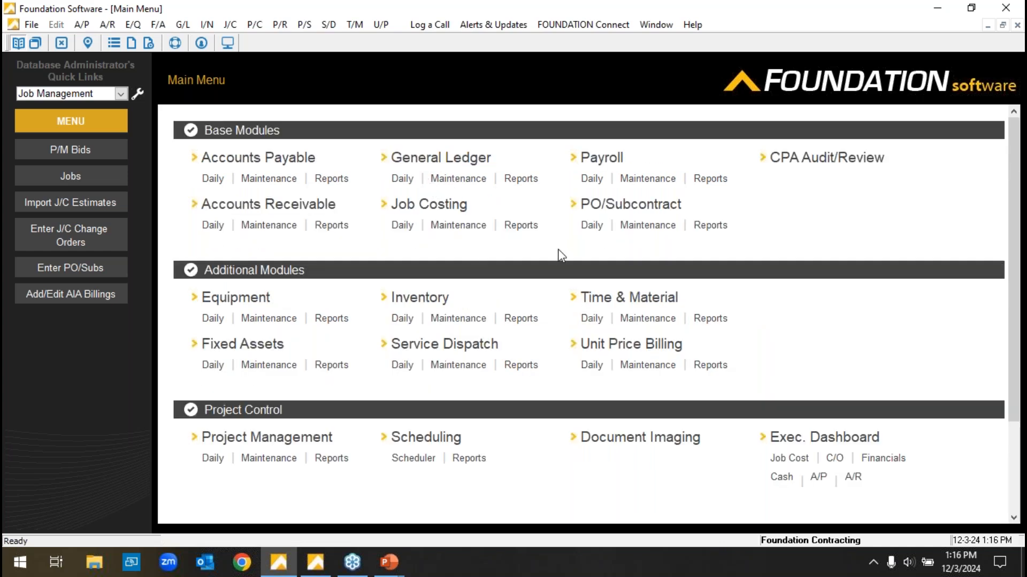
scroll(559, 257, down, 3)
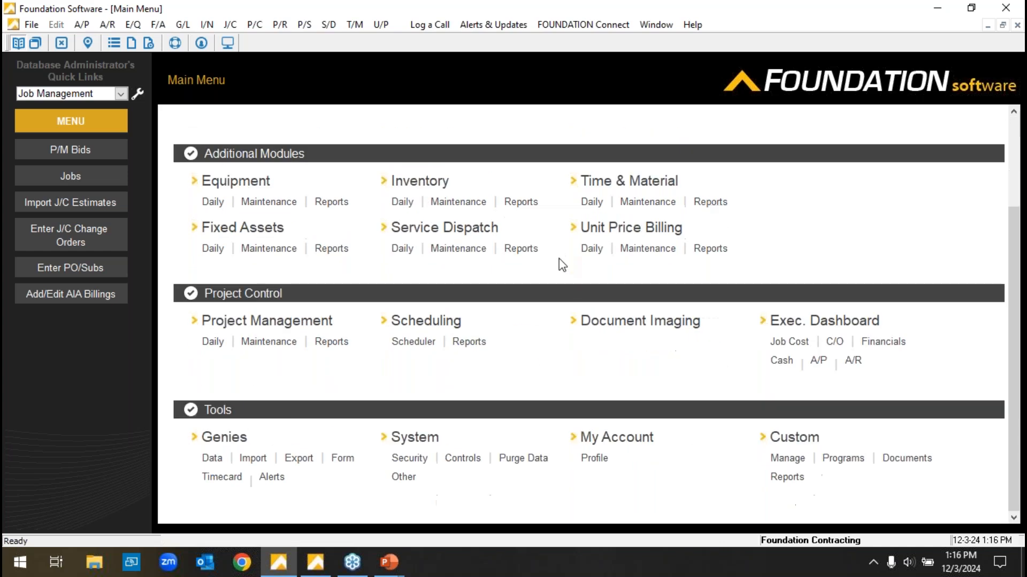
click(462, 459)
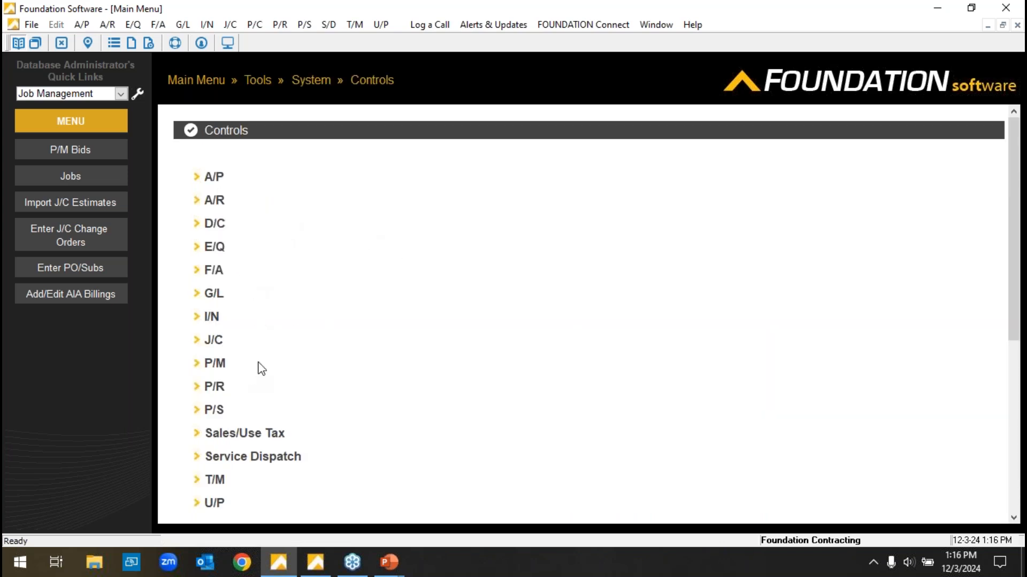
click(213, 295)
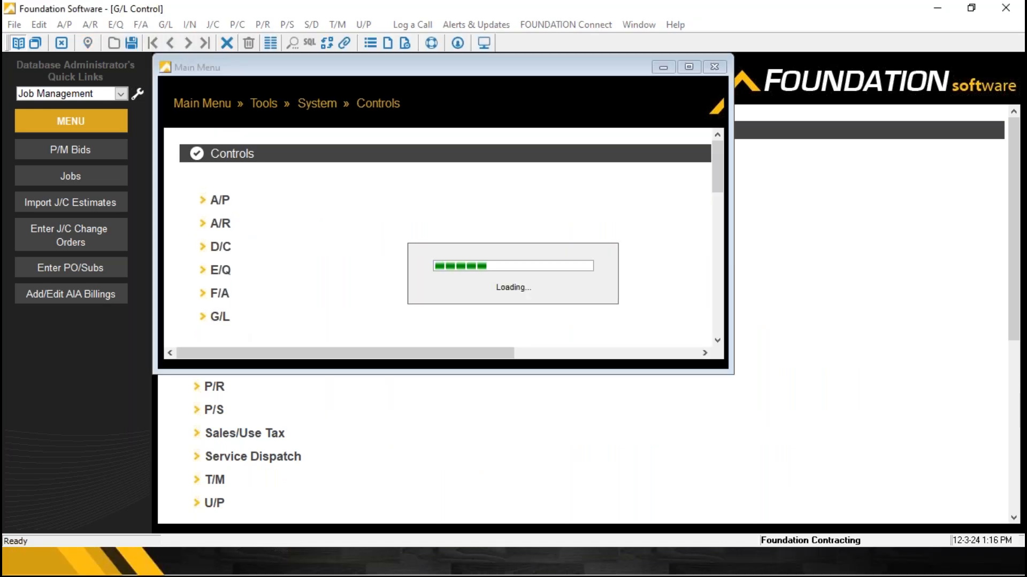
Set the G/L Control Date Range to 01/01/2025 through 01/31/2025.
click(333, 254)
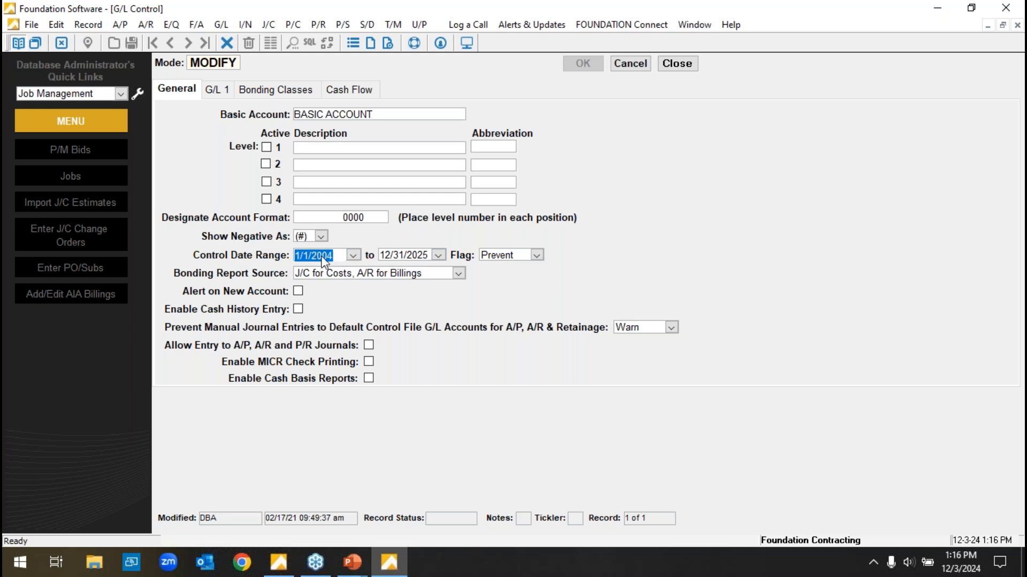
text(0101)
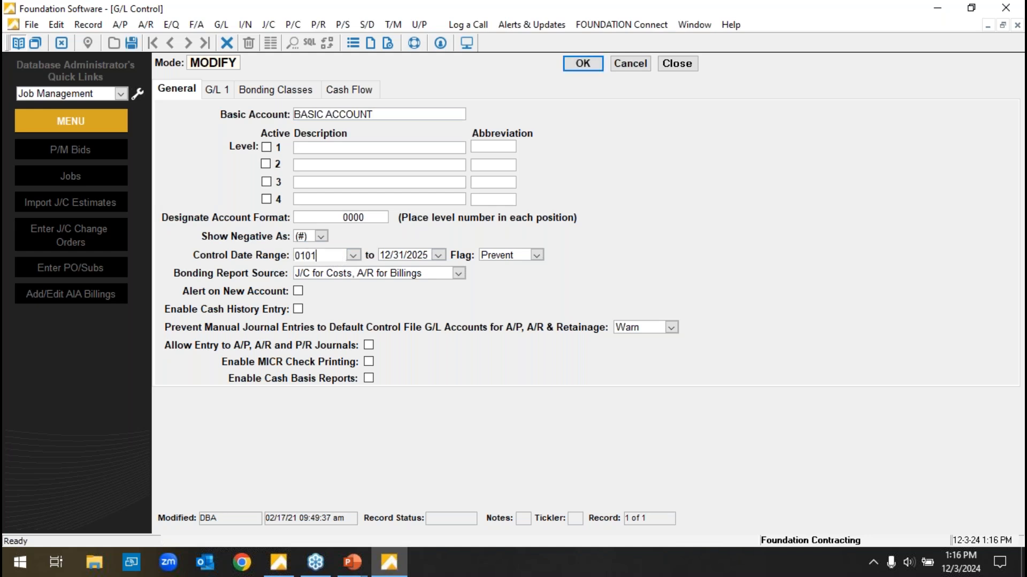
key(Tab)
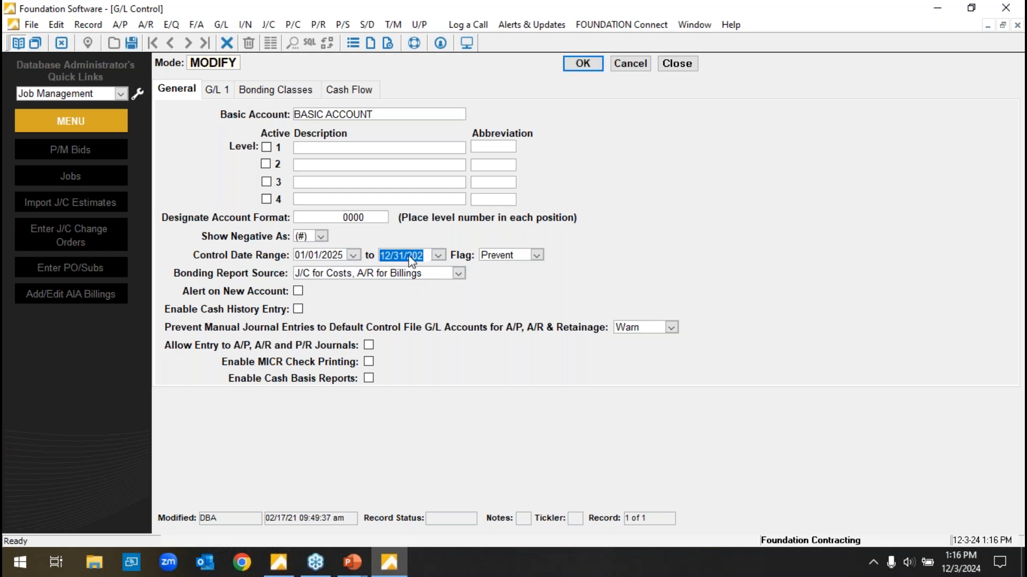
text(01/)
text(3125)
key(Tab)
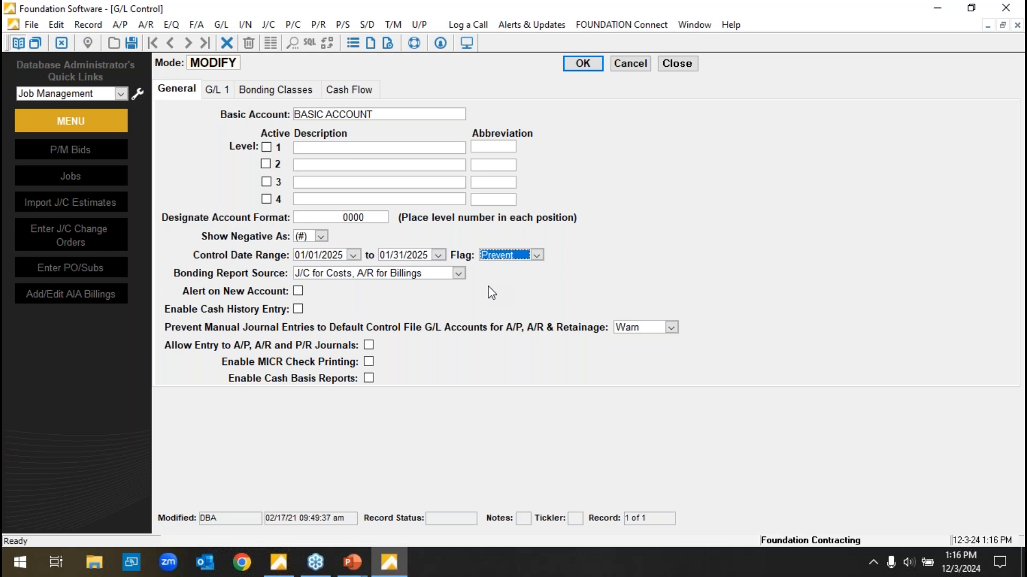
Close the G/L control settings without saving the changes and return to the main menu.
click(438, 255)
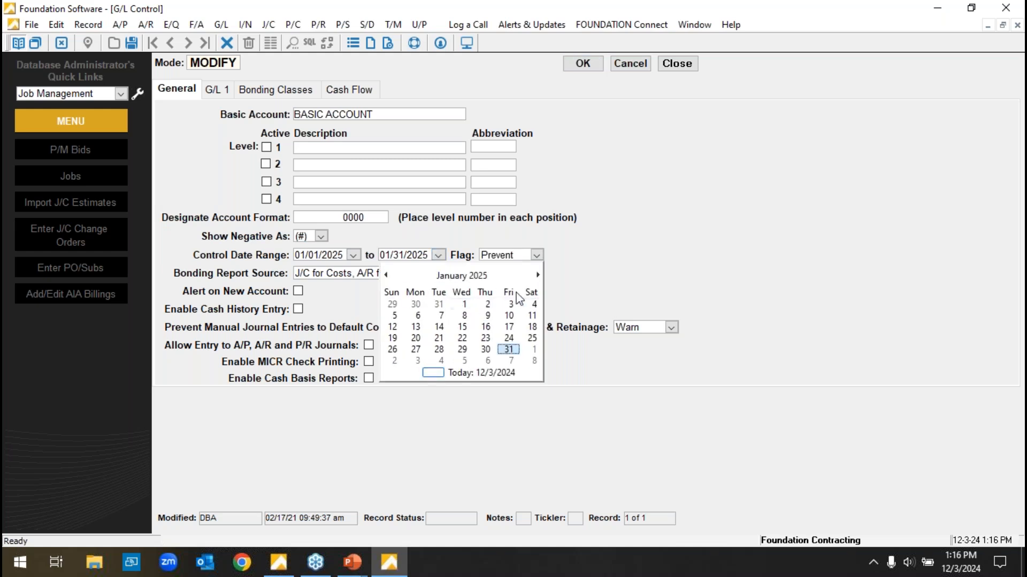
click(630, 63)
click(677, 63)
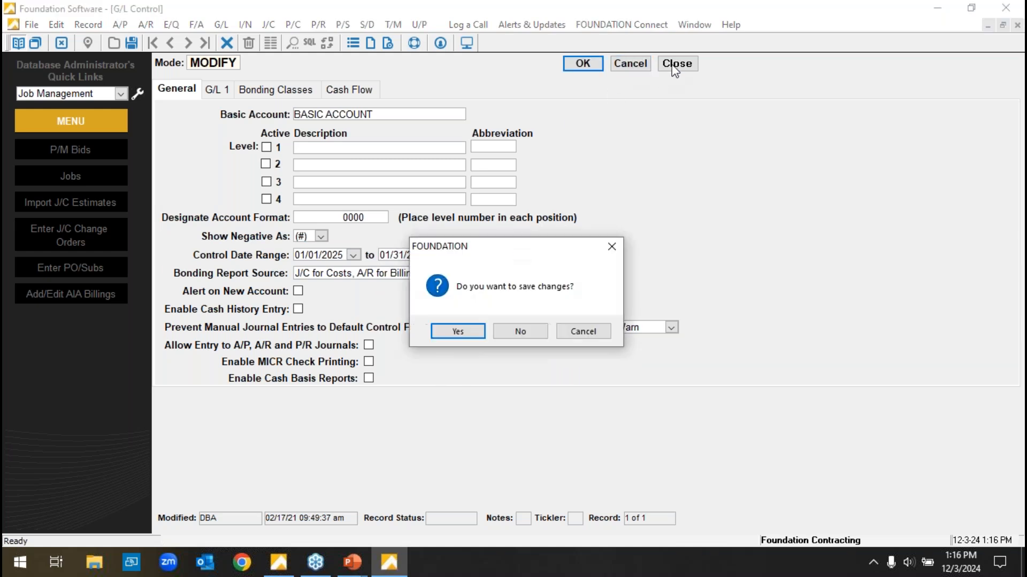
click(522, 331)
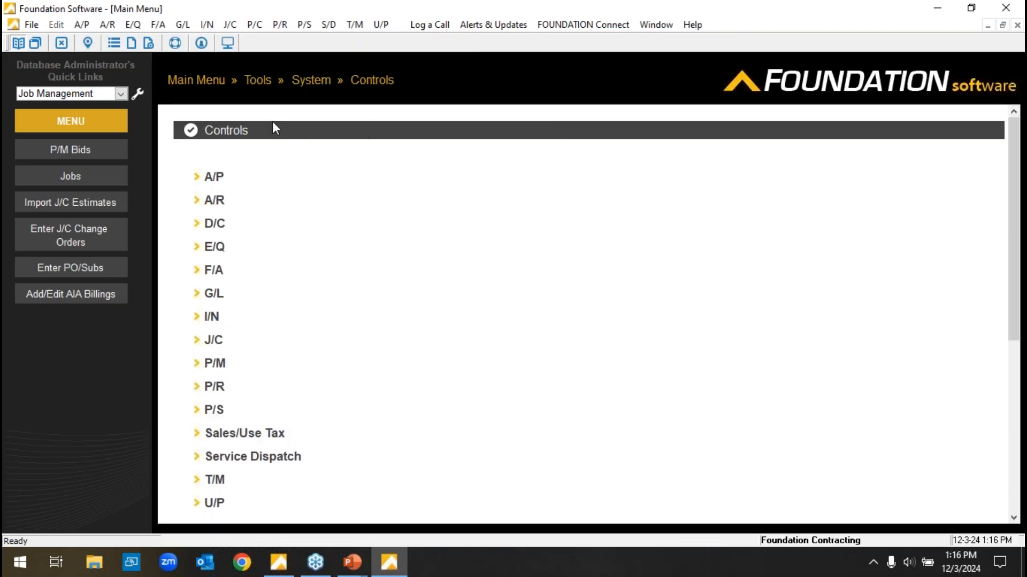
click(203, 82)
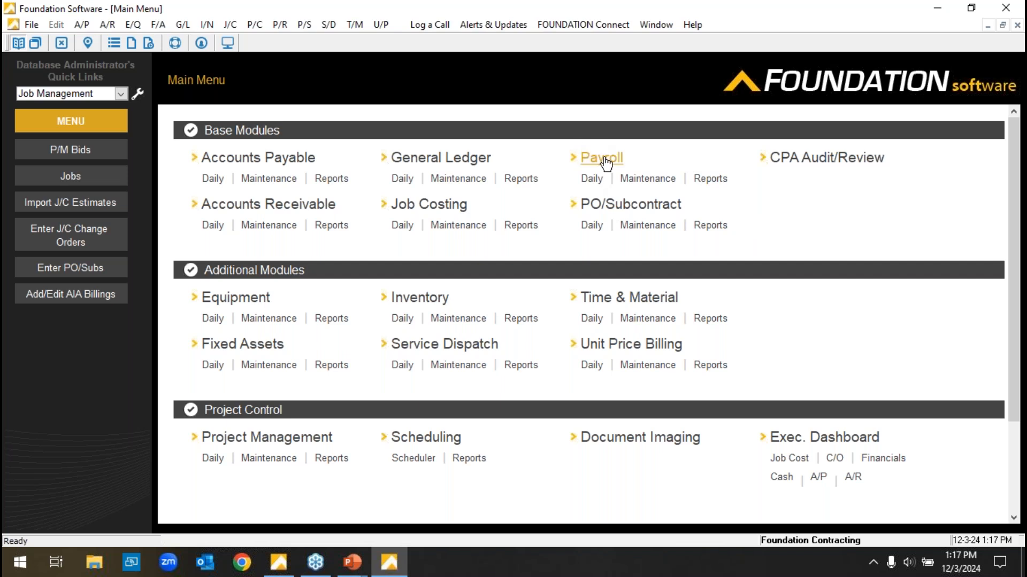
Open Misc. Deductions in payroll maintenance and set the new deduction's limit type to $ Per Year.
click(647, 180)
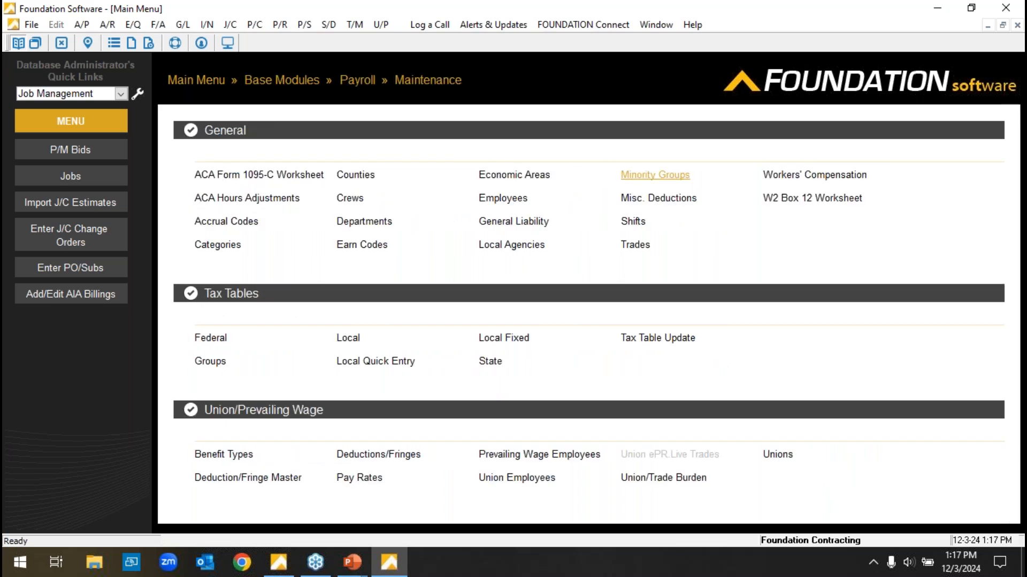
click(653, 198)
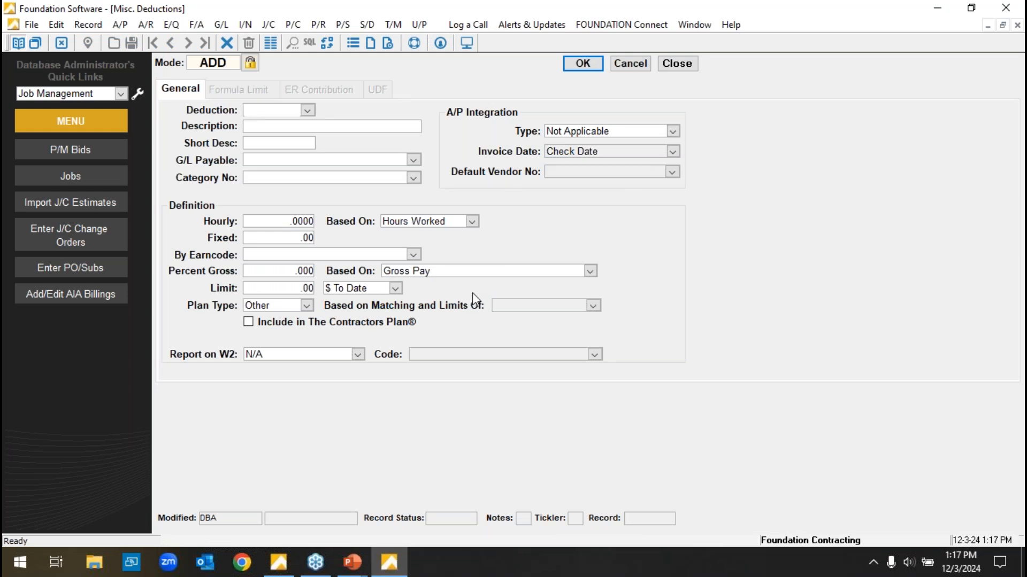
click(395, 288)
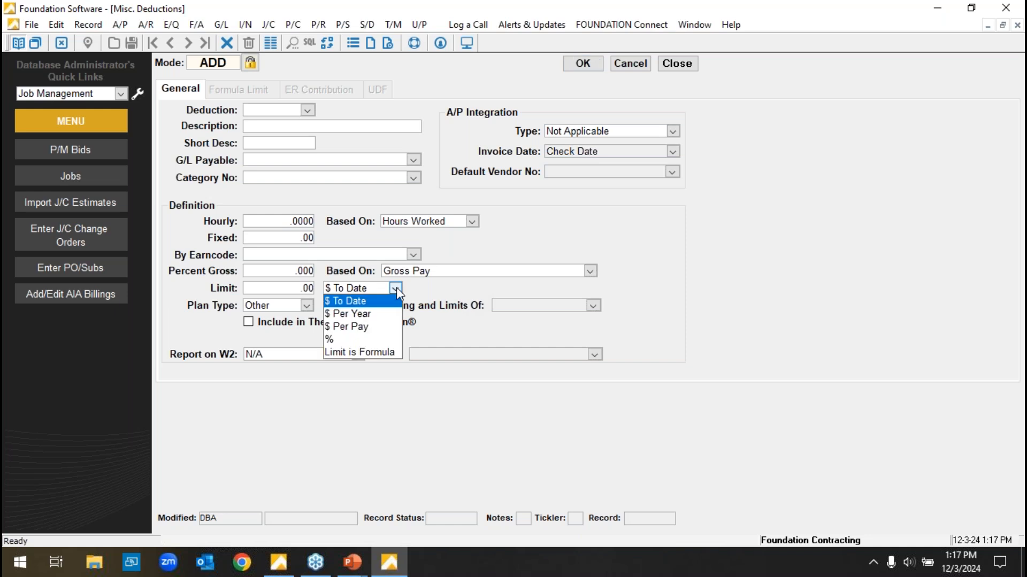
click(367, 301)
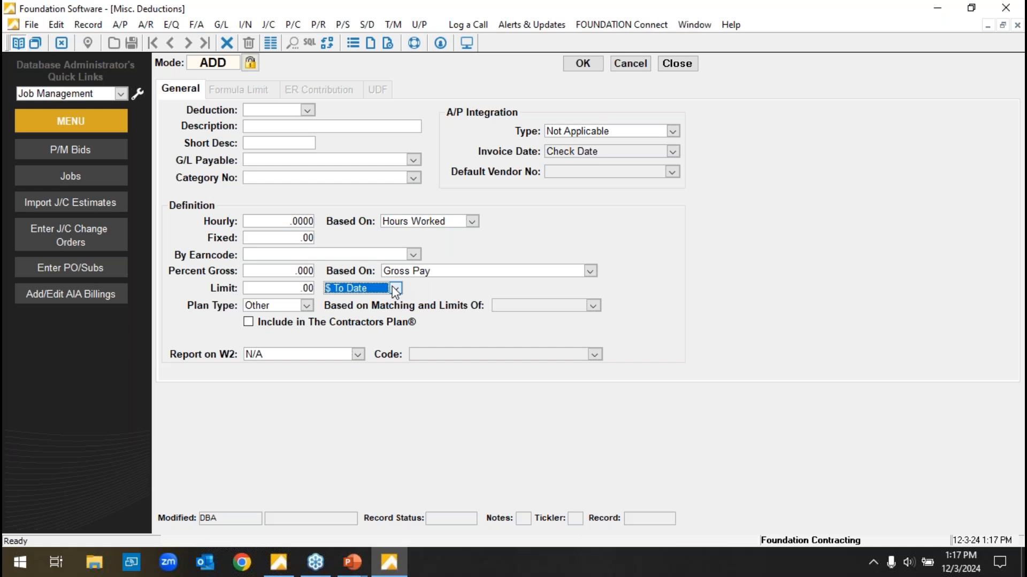
click(396, 288)
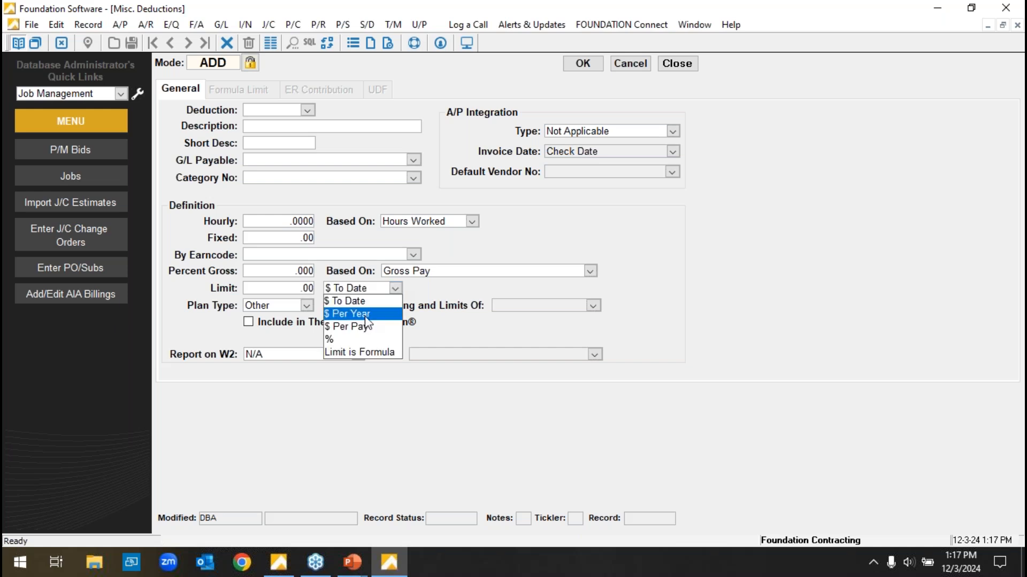
click(369, 314)
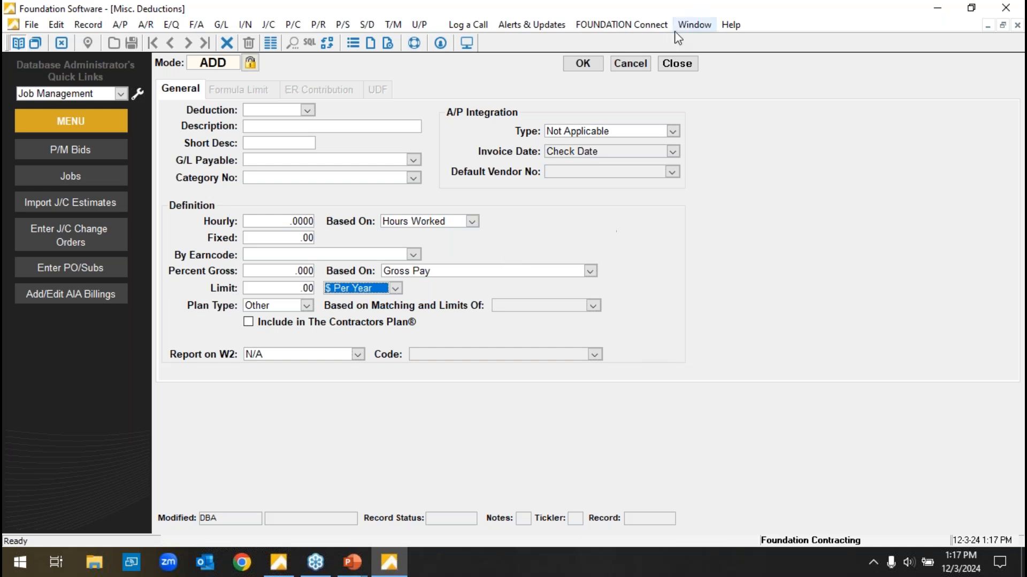
Discard the new deduction entry, close Misc. Deductions and return to the main menu.
click(631, 64)
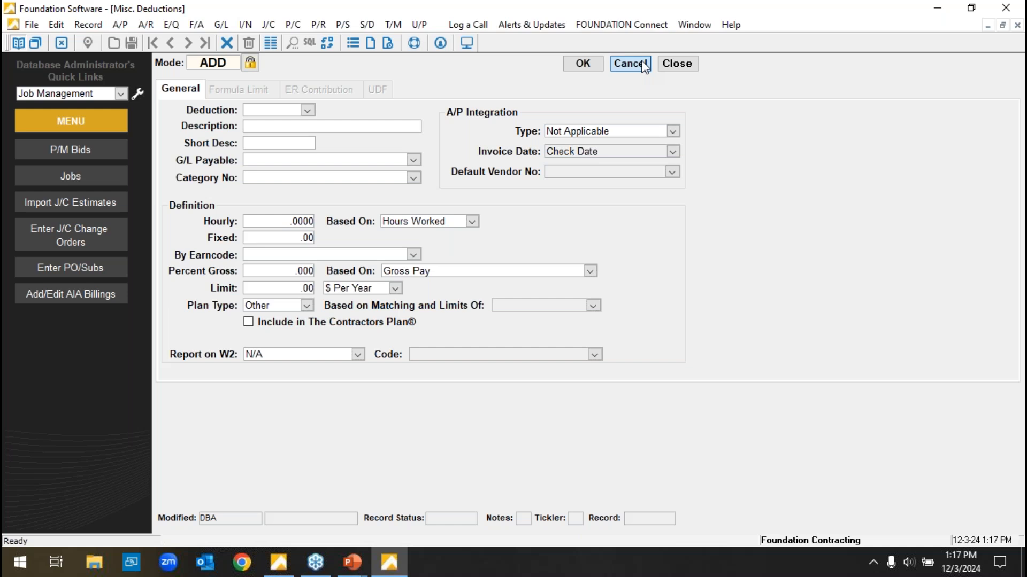
click(671, 63)
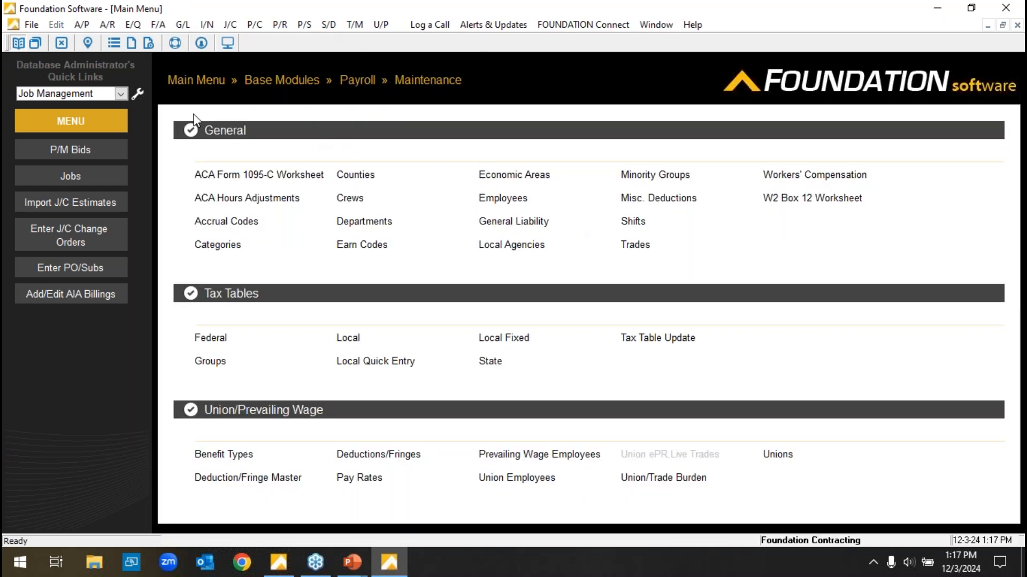
click(200, 82)
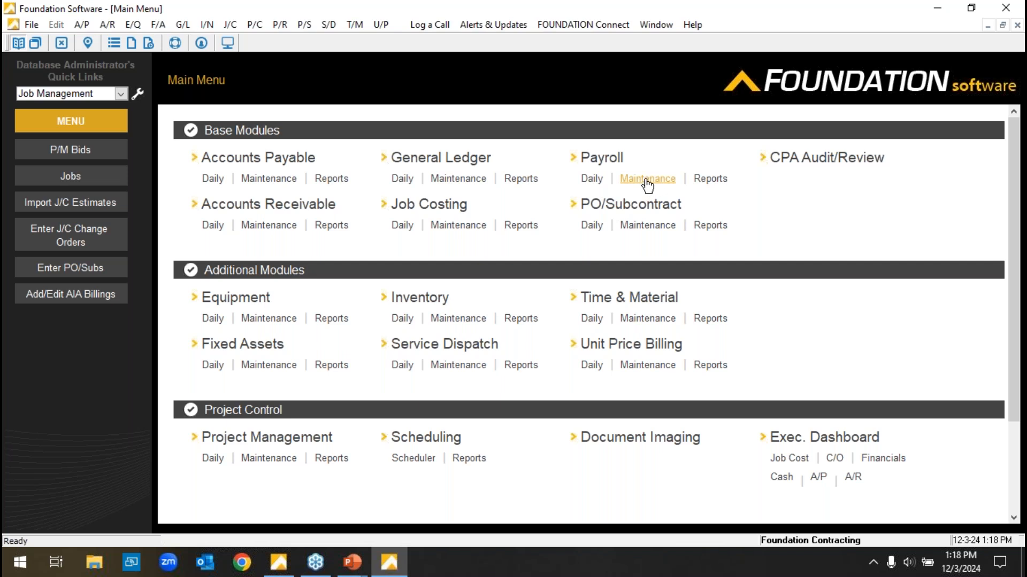
Open the payroll reports and look over the available General, Affordable Care Act, Burden, Federal, Local and State reports.
click(705, 182)
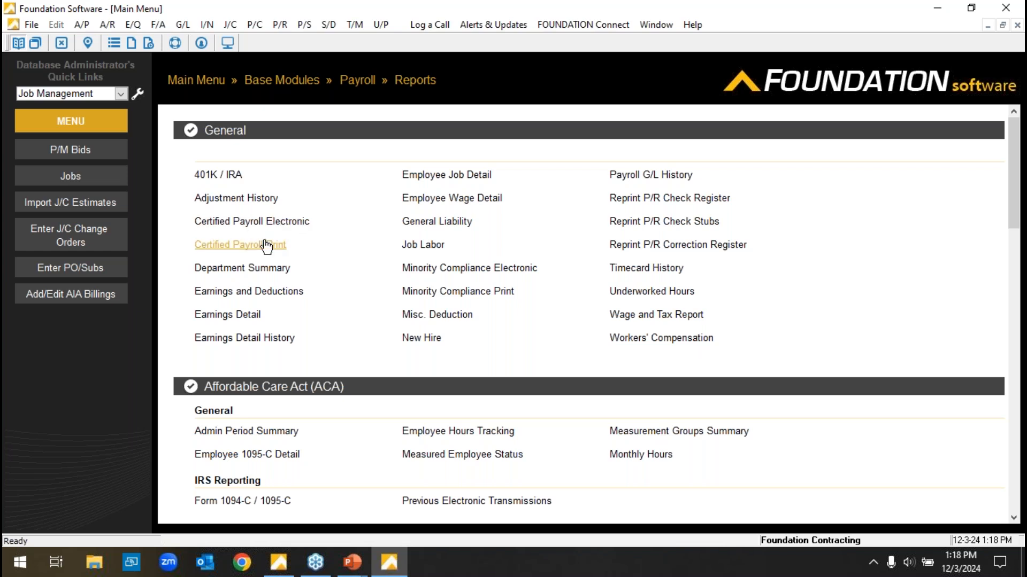
drag(1019, 141, 1020, 177)
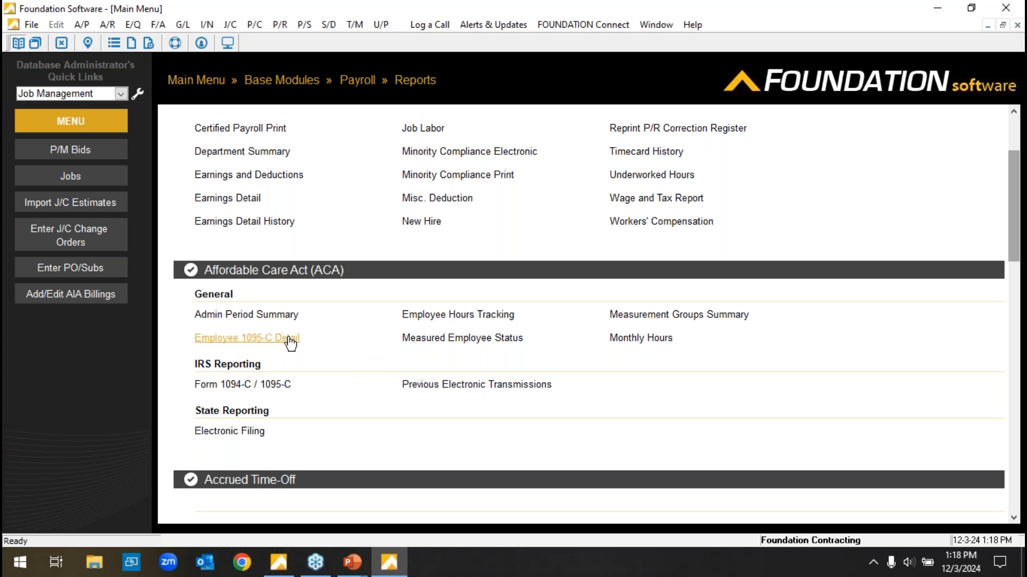
drag(1013, 155, 1013, 279)
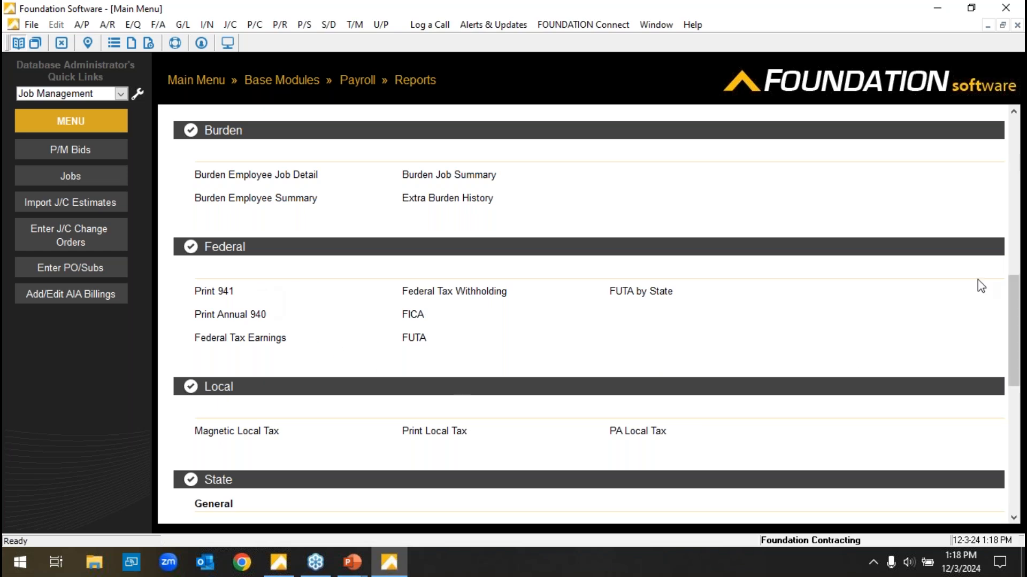
scroll(760, 333, down, 1)
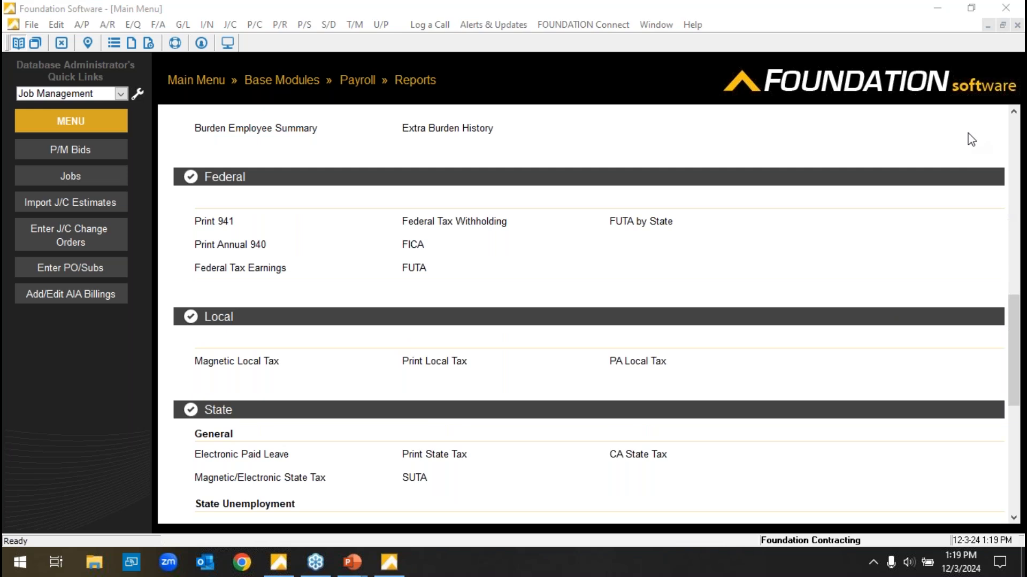
drag(1017, 386, 1016, 209)
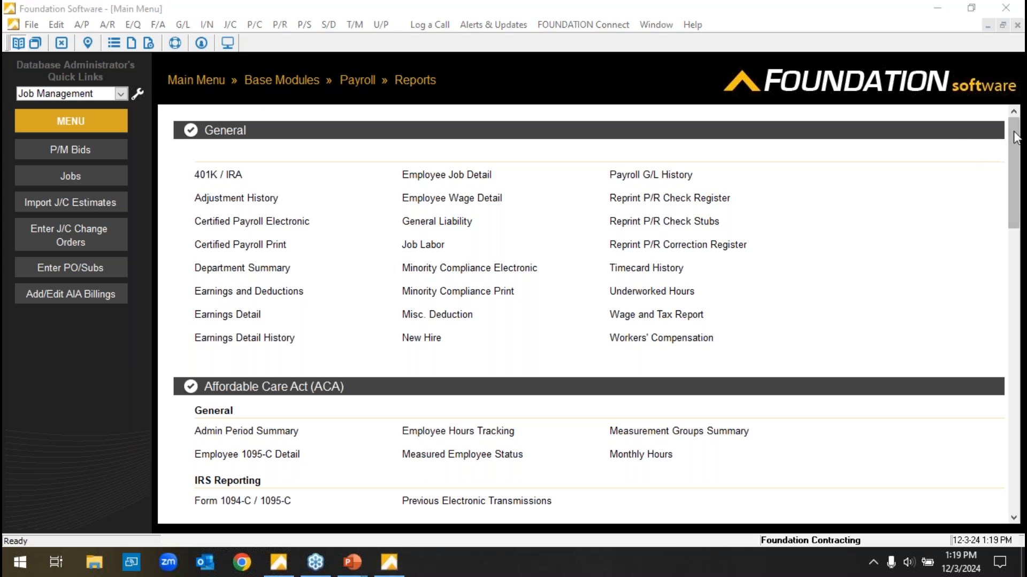
View the Magnetic/Electronic State Unemployment report criteria for the CT - Connecticut state format, and close the report without running it.
click(1014, 162)
drag(1014, 171, 1013, 407)
click(314, 340)
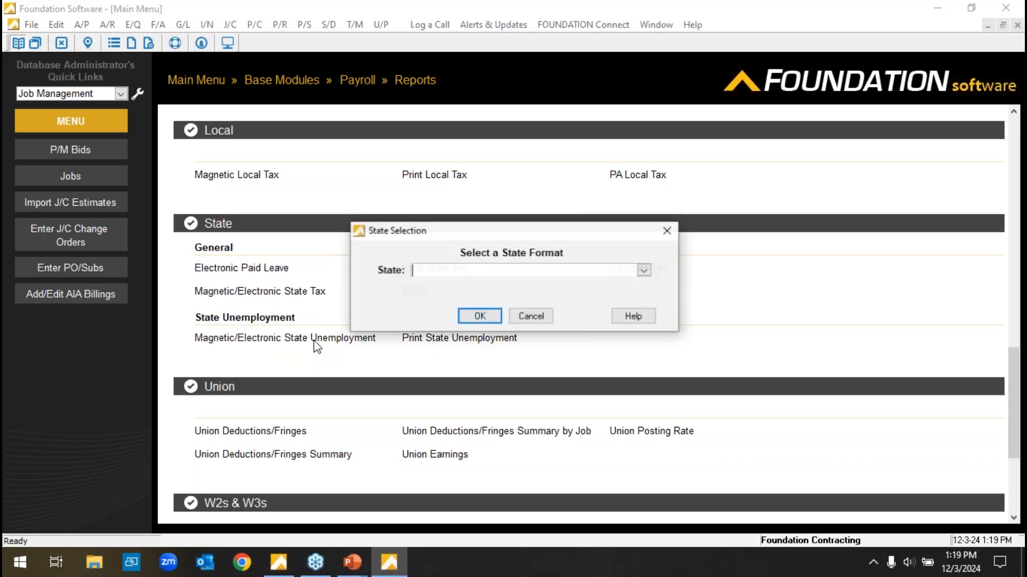
click(643, 271)
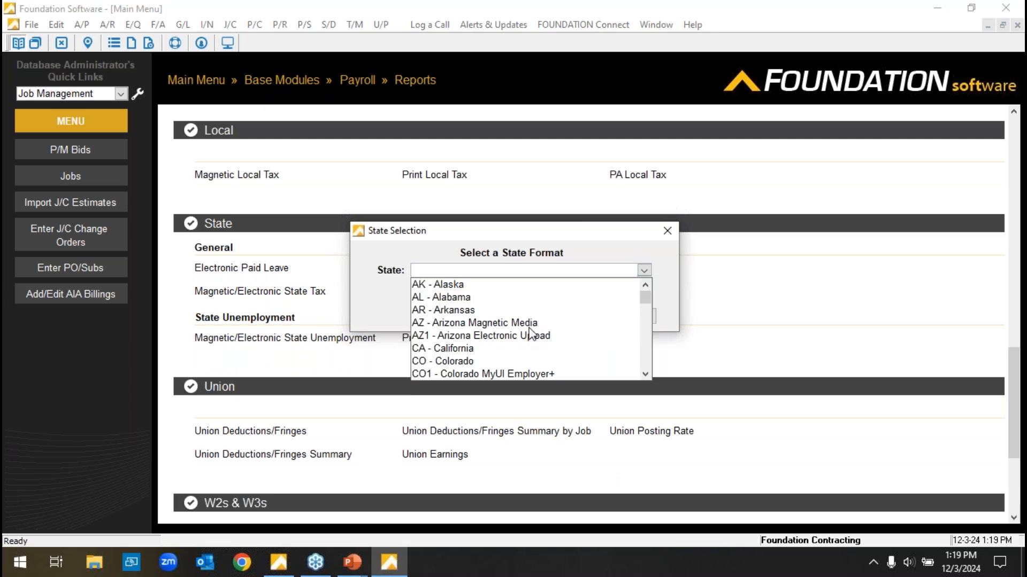
scroll(540, 342, down, 2)
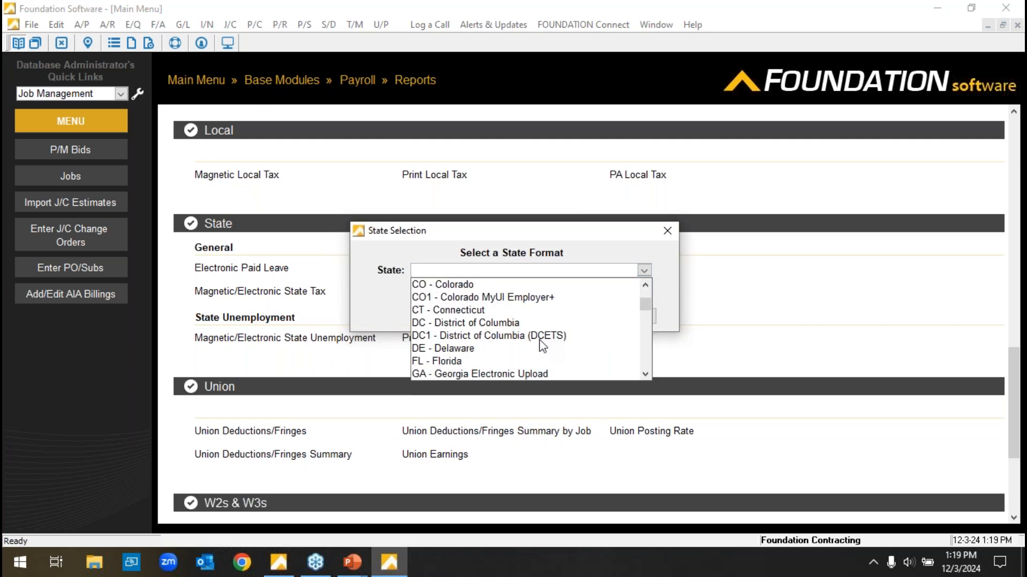
click(481, 310)
click(473, 320)
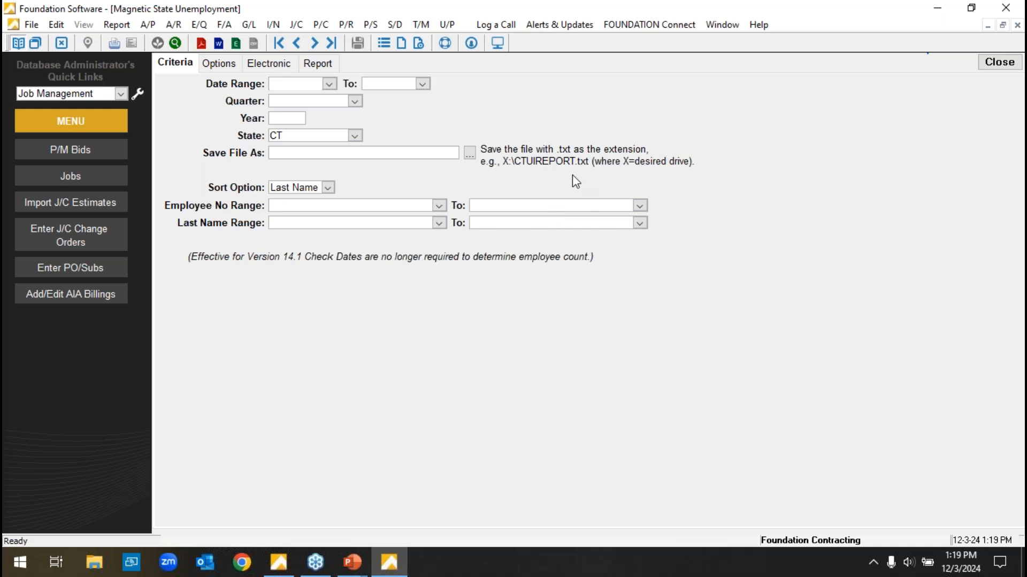
click(999, 62)
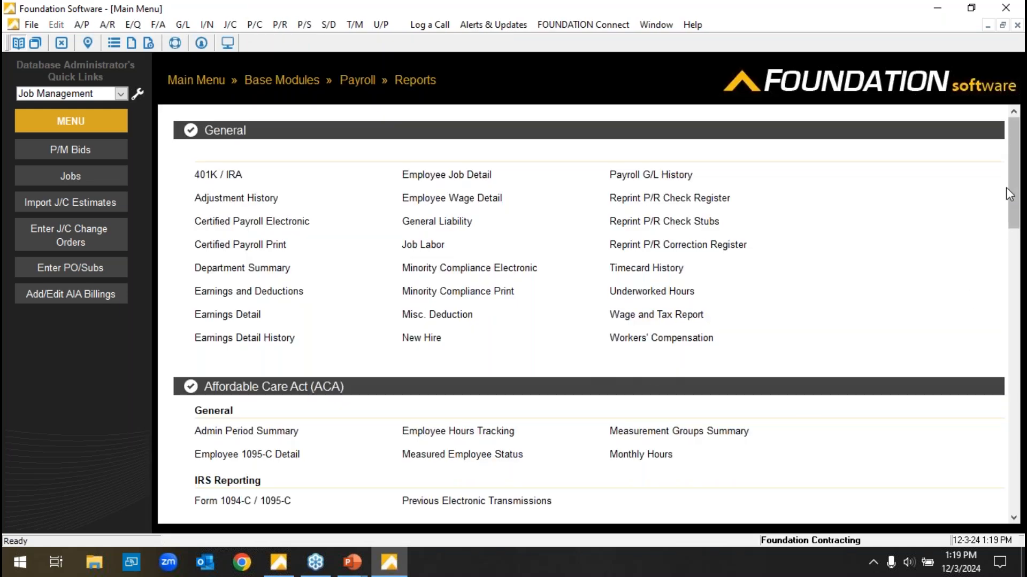
Look over the payroll reports under State, Union, and W2s & W3s, and return to the main menu.
scroll(1016, 160, down, 15)
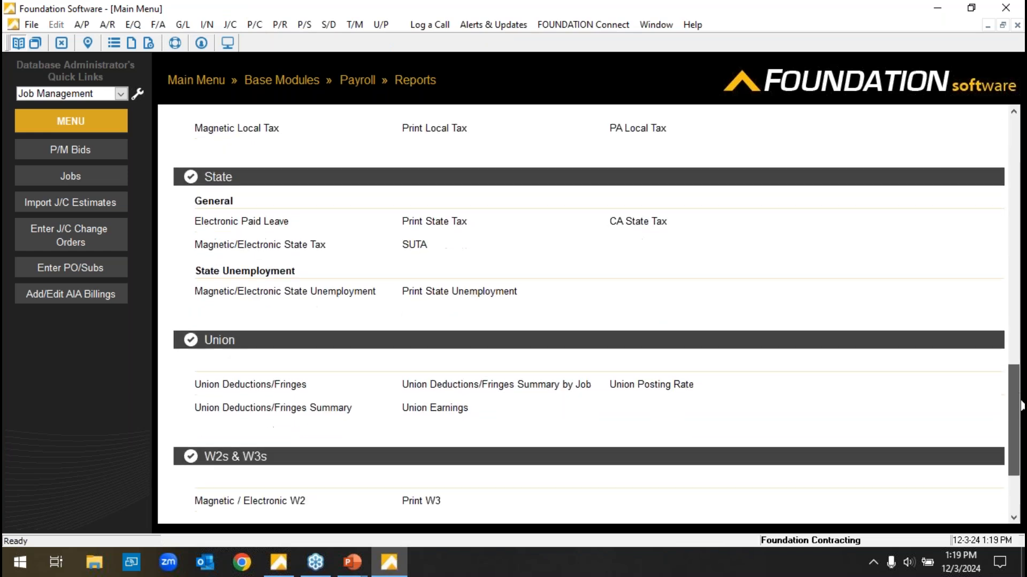
scroll(553, 390, down, 1)
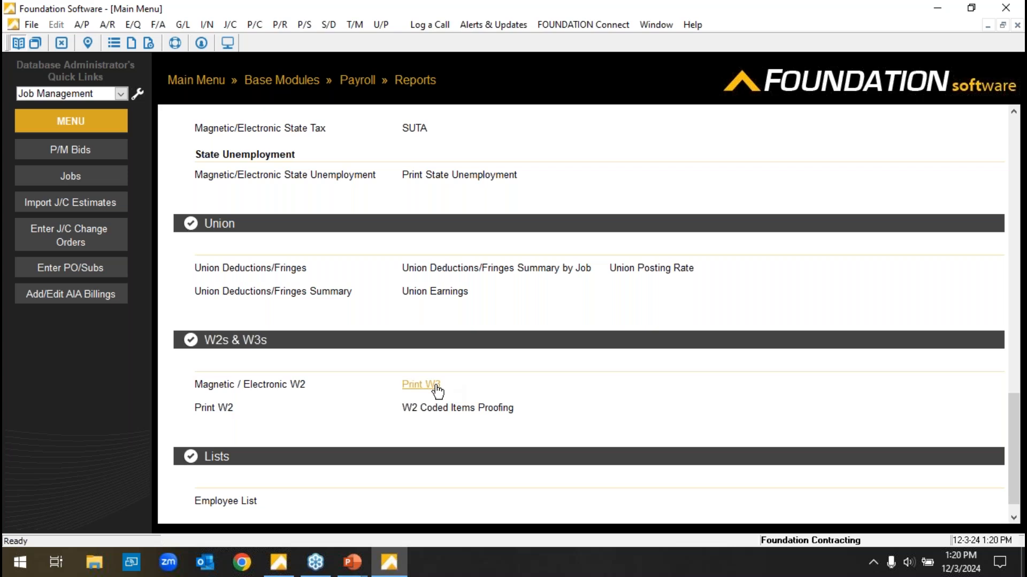
scroll(611, 418, down, 1)
scroll(636, 438, up, 15)
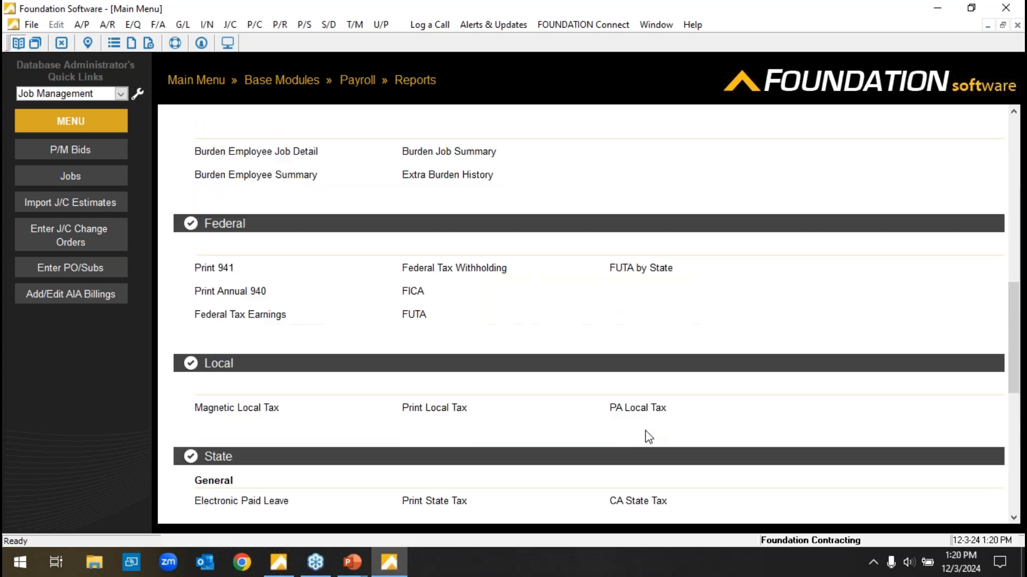
click(196, 80)
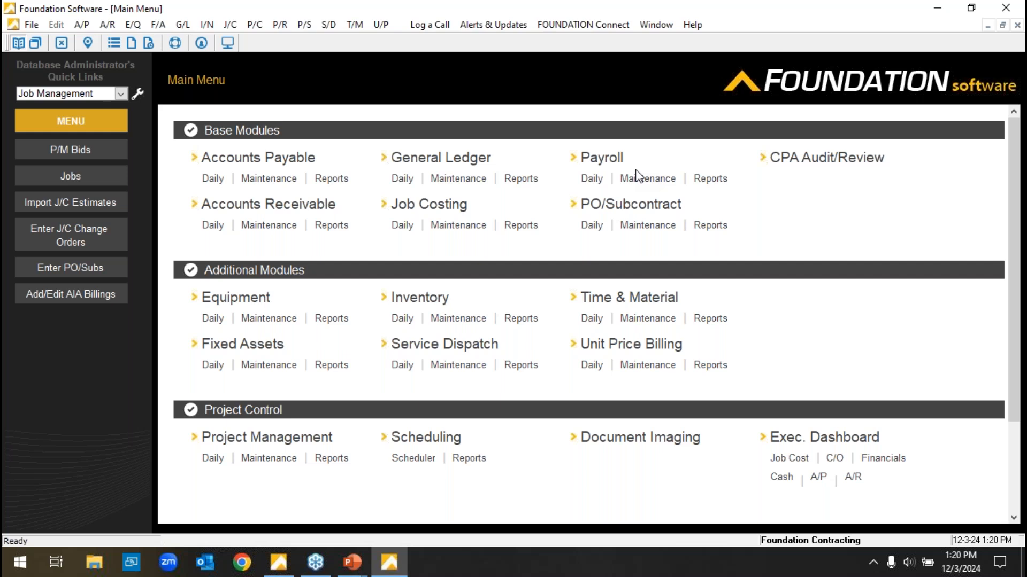
Switch the Quick Links set to Payroll.
click(122, 94)
click(118, 96)
click(116, 96)
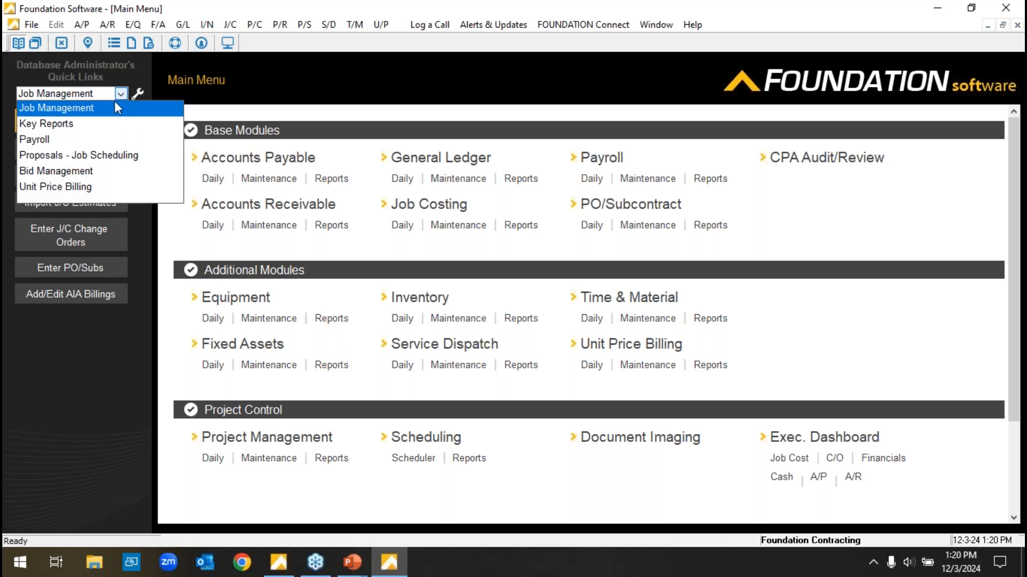
click(80, 140)
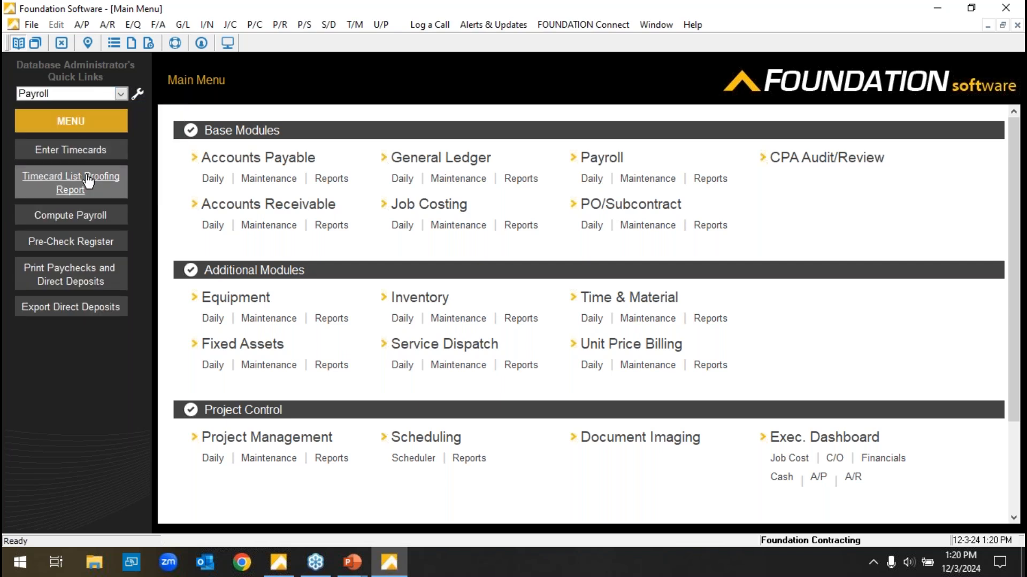
Open the Timecard List Proofing Report, review the employees' timecard lines, and close the report.
click(88, 181)
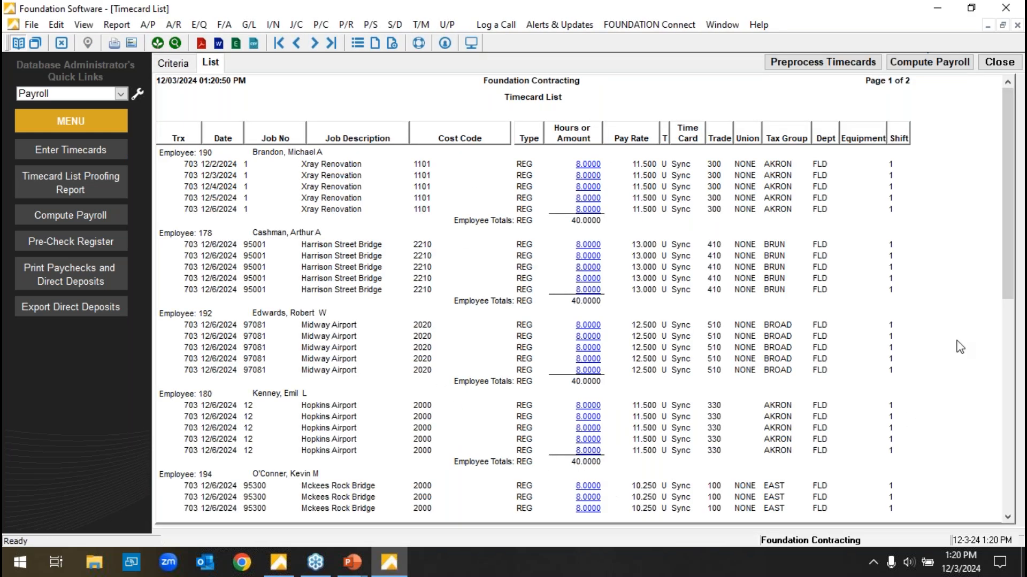
drag(1006, 152, 991, 85)
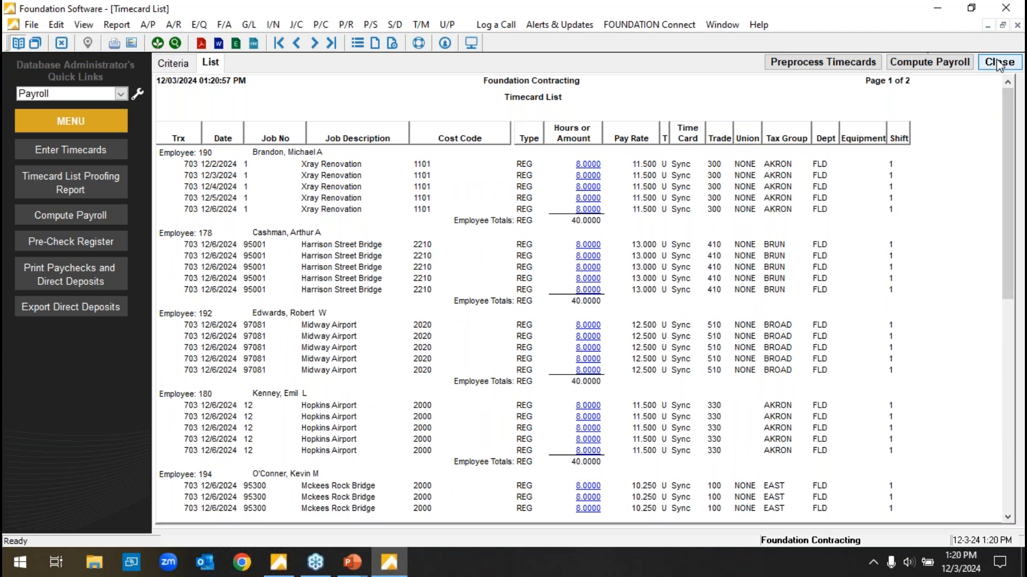
click(999, 62)
Review the Pre-Check Register for the 12/02/24 to 12/06/24 pay period and the list of all pre-check registers, and return to the main menu.
click(92, 242)
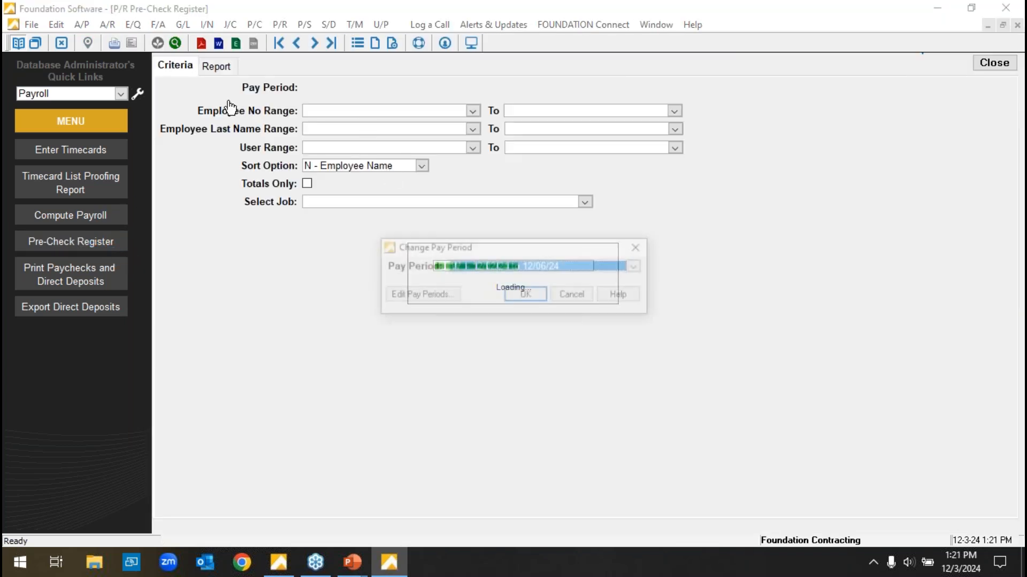
click(528, 294)
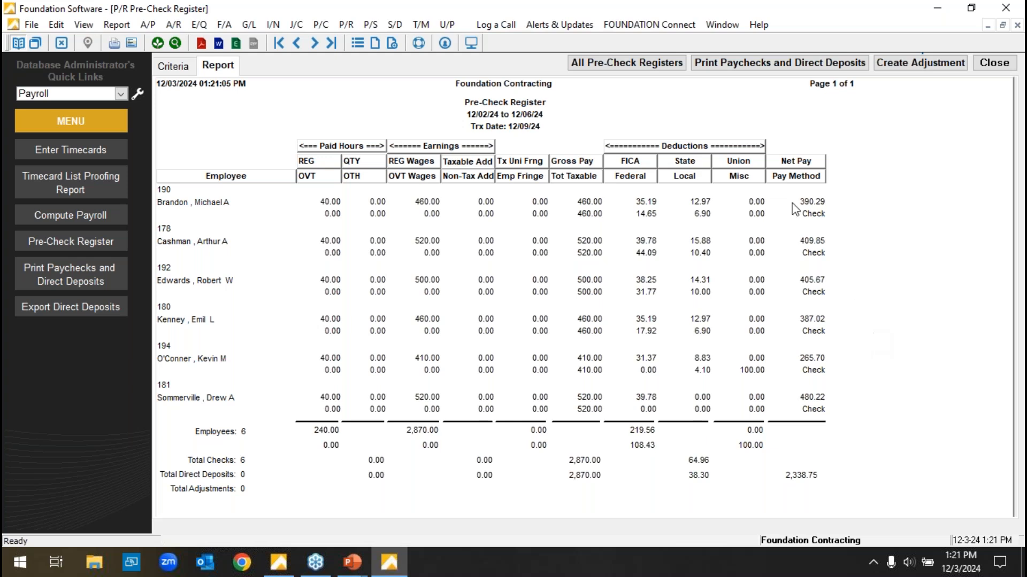
click(653, 69)
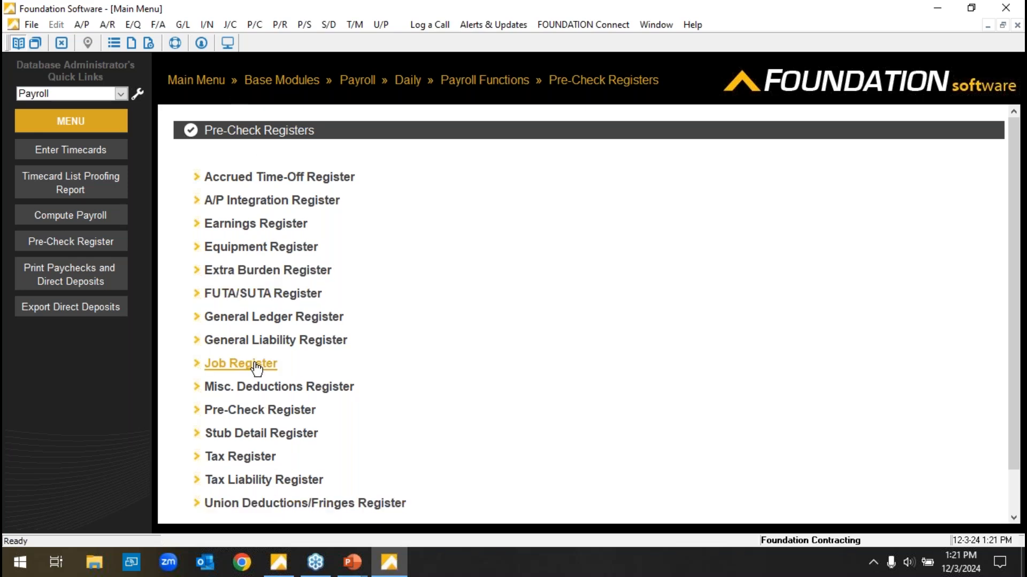
click(199, 84)
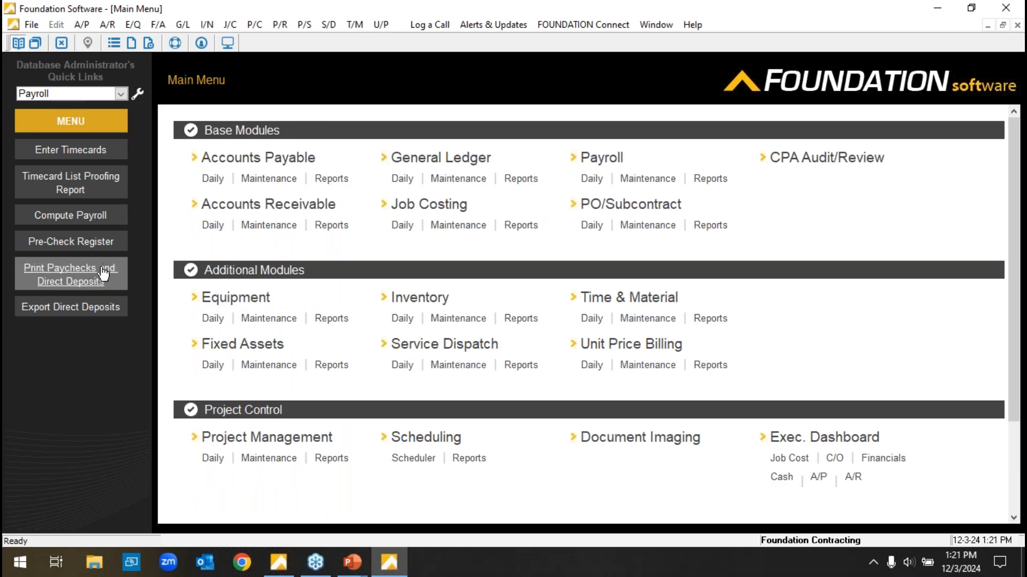
Open the Pre-Check Register and start an adjustment to the first listed employee's current paycheck.
click(85, 243)
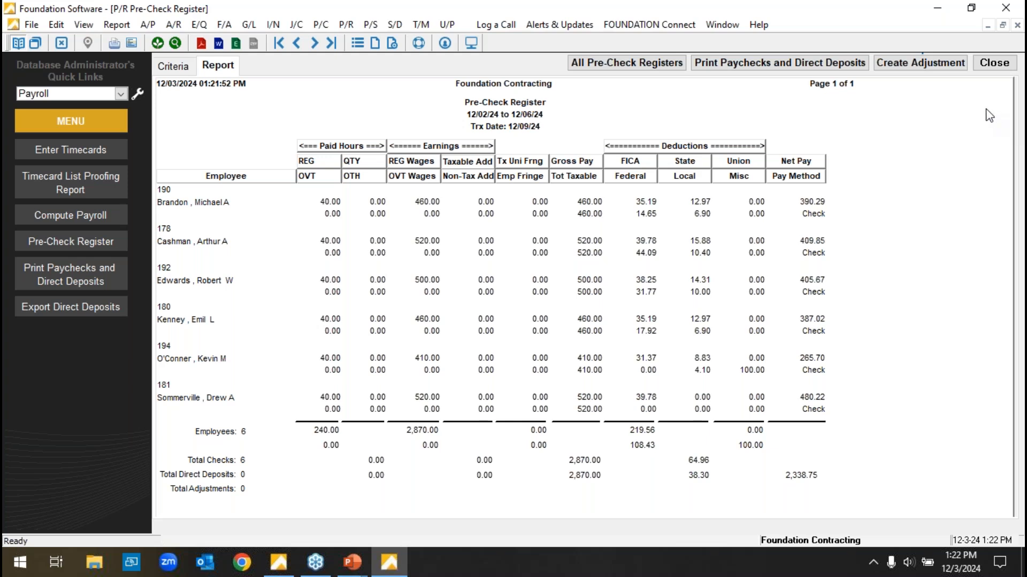
click(920, 67)
click(921, 64)
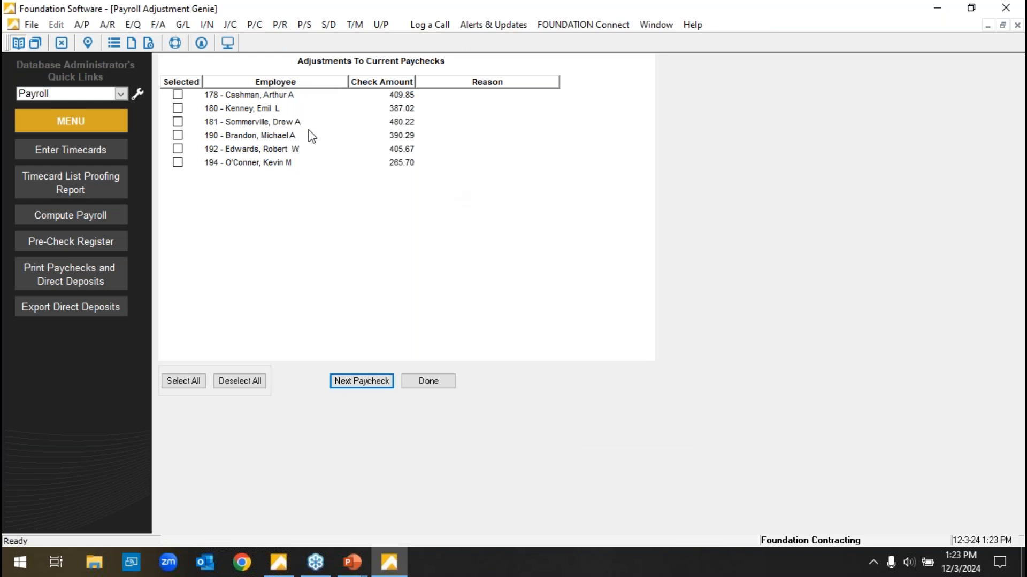
click(177, 95)
click(361, 381)
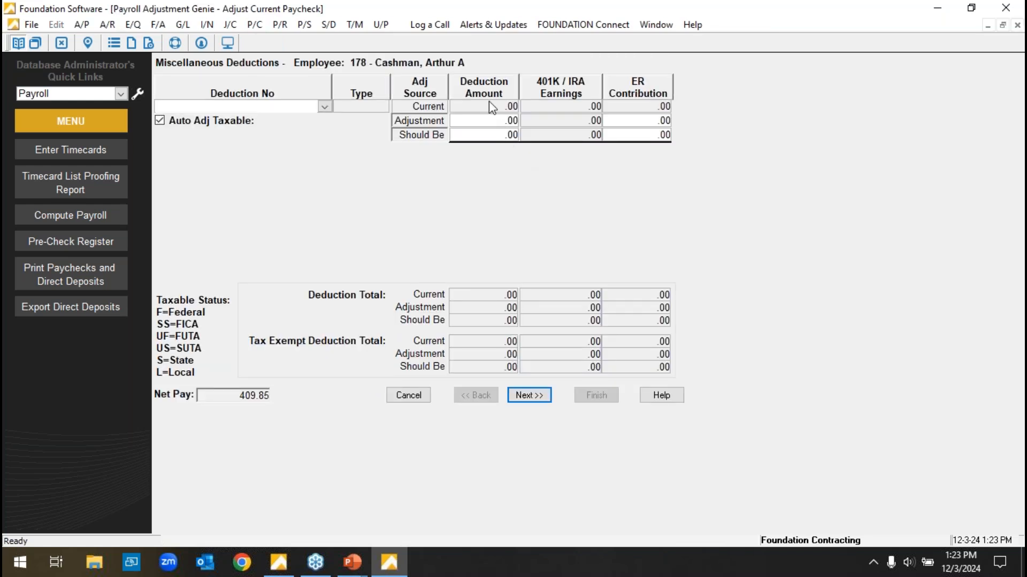
Look over the deduction codes offered for the paycheck adjustment, cancel the adjustment, and close the Pre-Check Register.
click(323, 107)
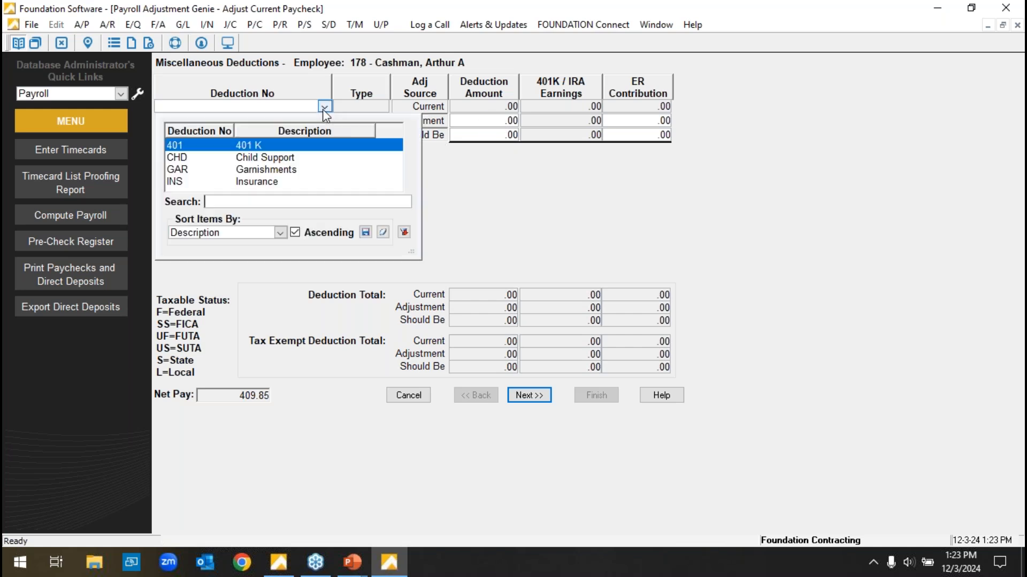
click(540, 167)
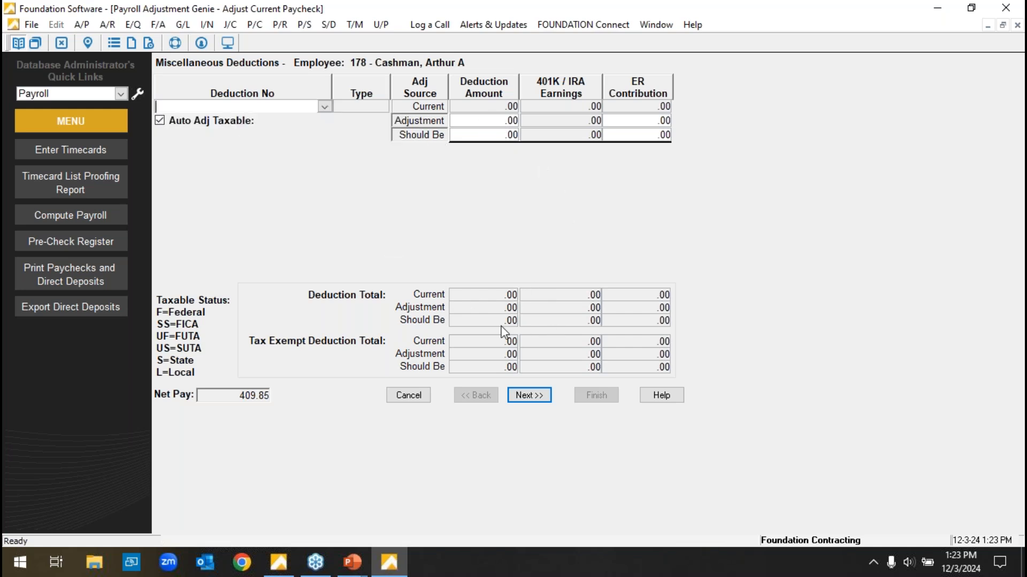
click(408, 395)
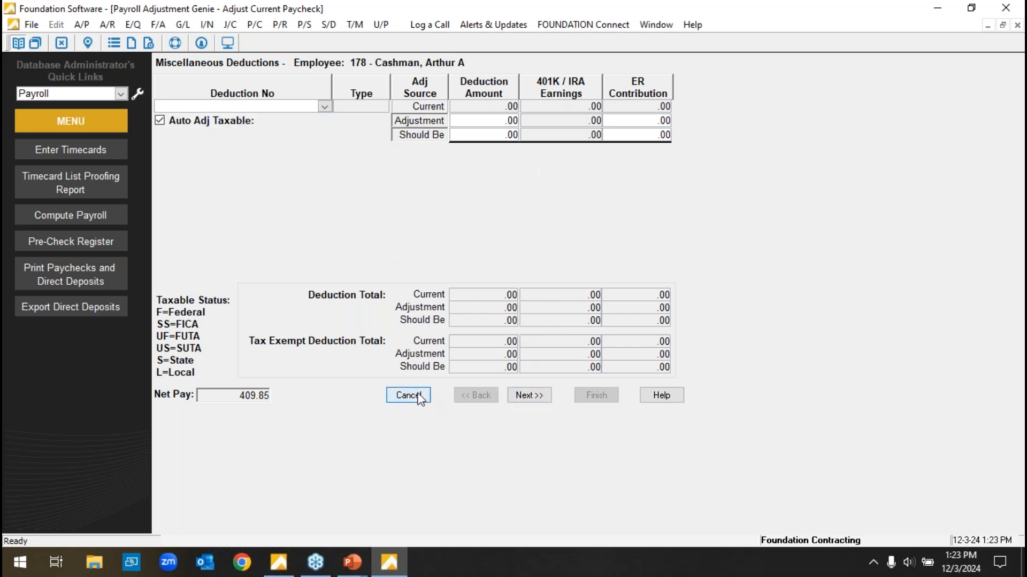
click(538, 331)
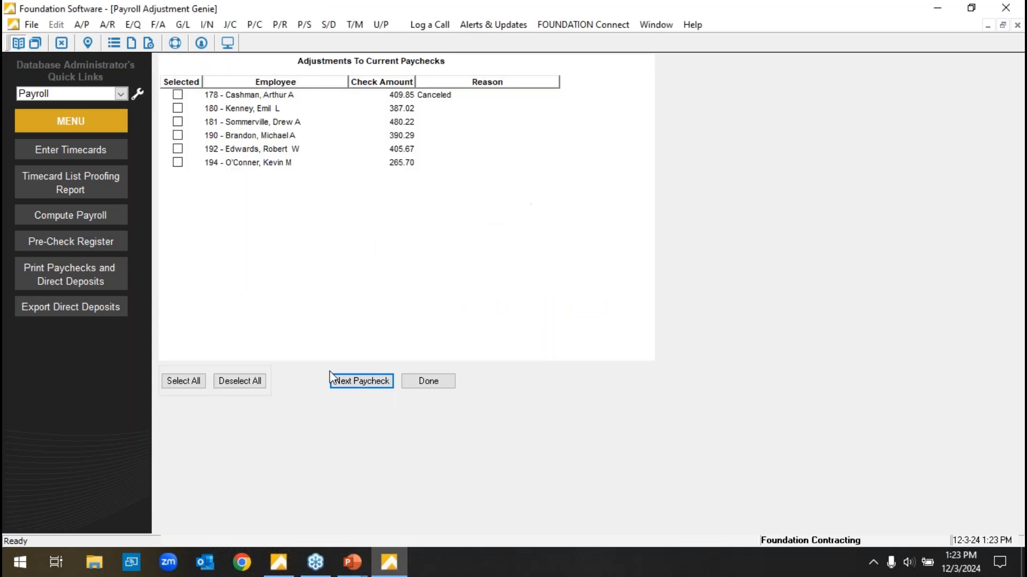
click(419, 383)
click(414, 381)
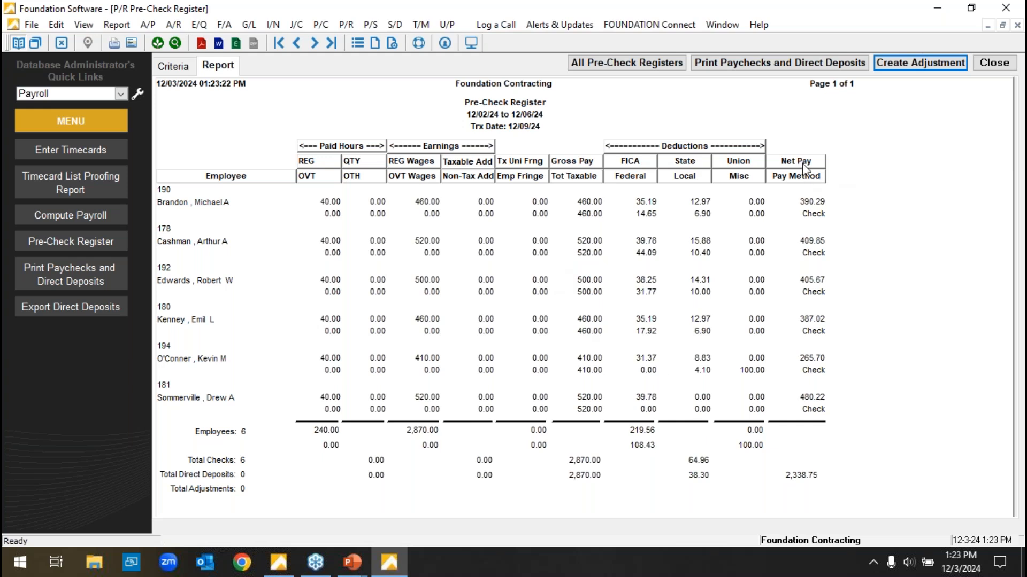
click(1000, 66)
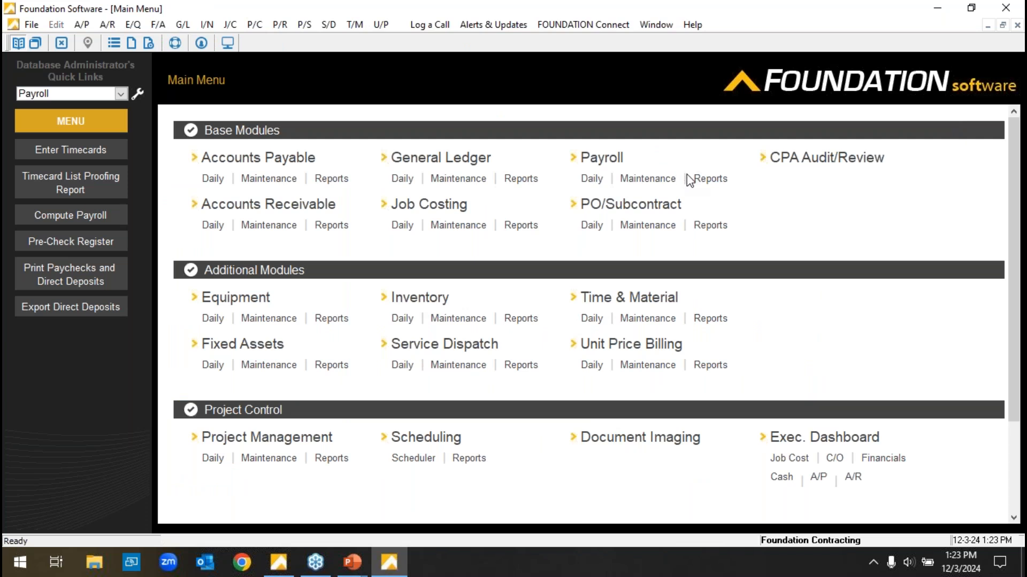
Open the Payment Groups settings in the P/R system controls and examine the Regular Payroll group.
scroll(690, 182, down, 3)
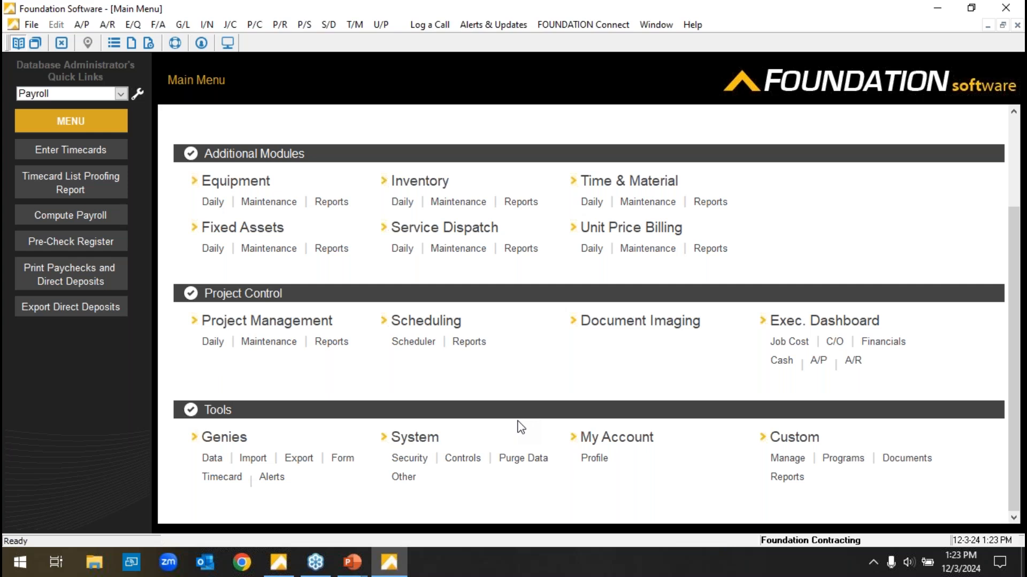
click(470, 462)
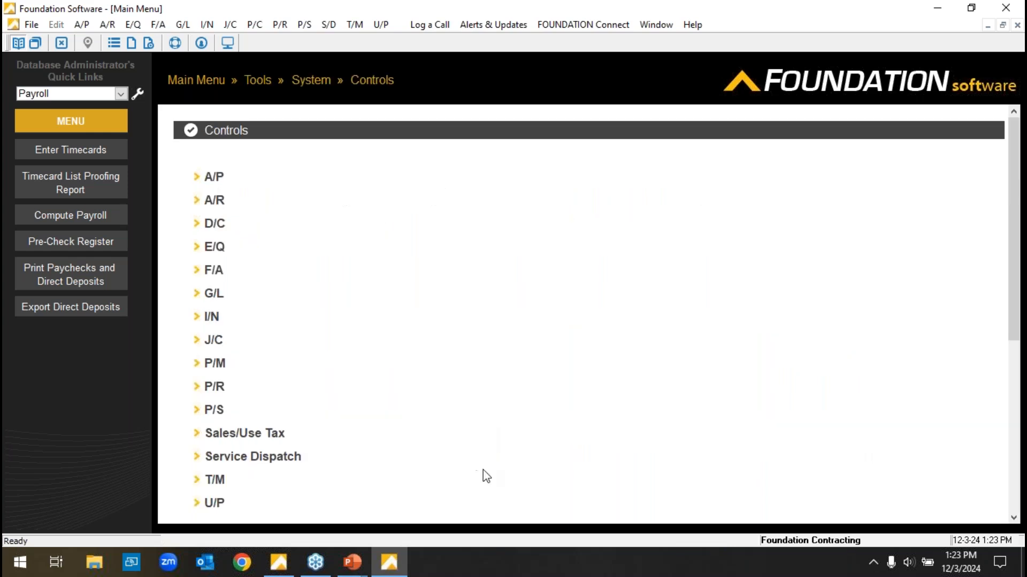
click(213, 386)
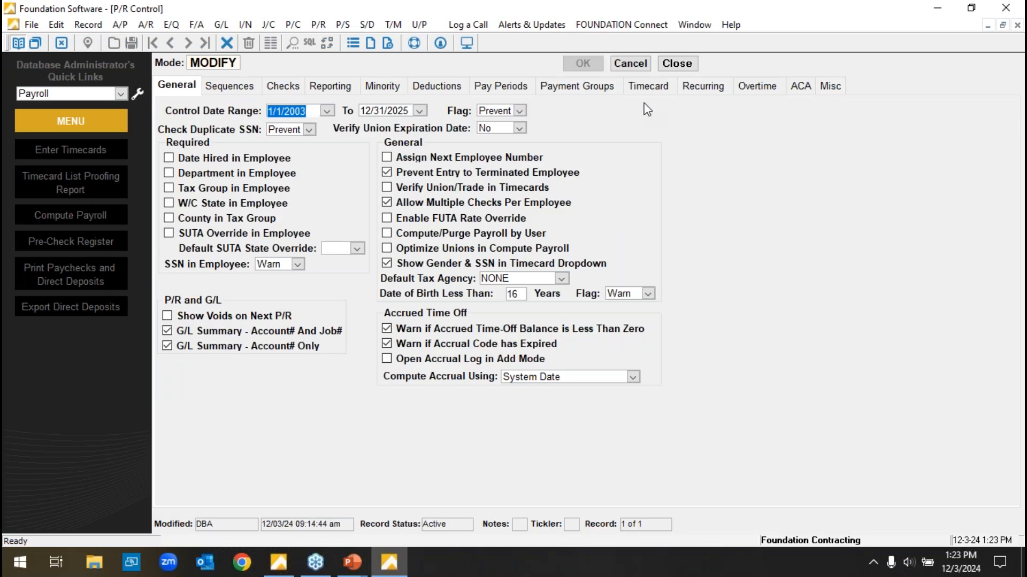
click(580, 92)
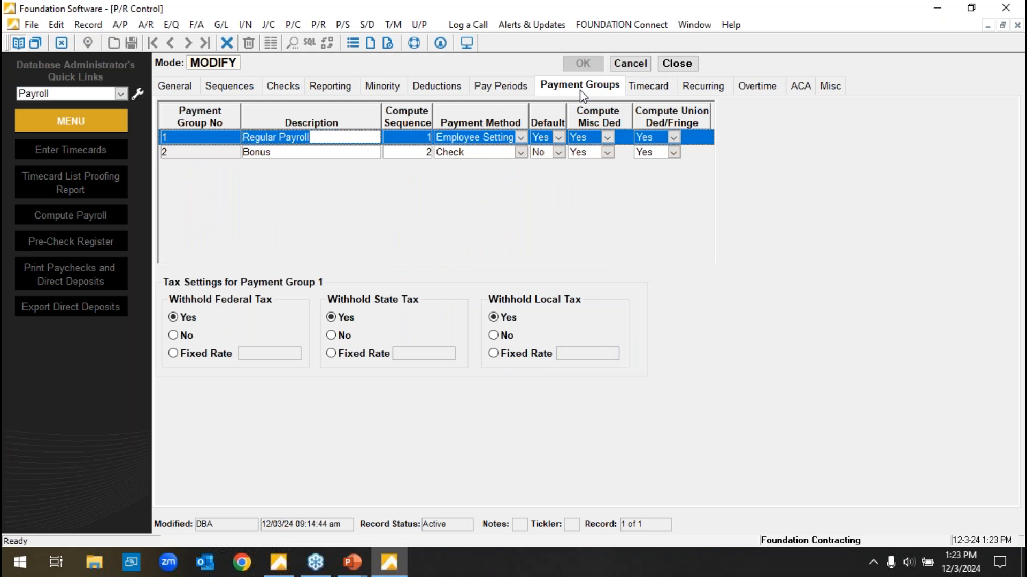
drag(351, 139, 240, 139)
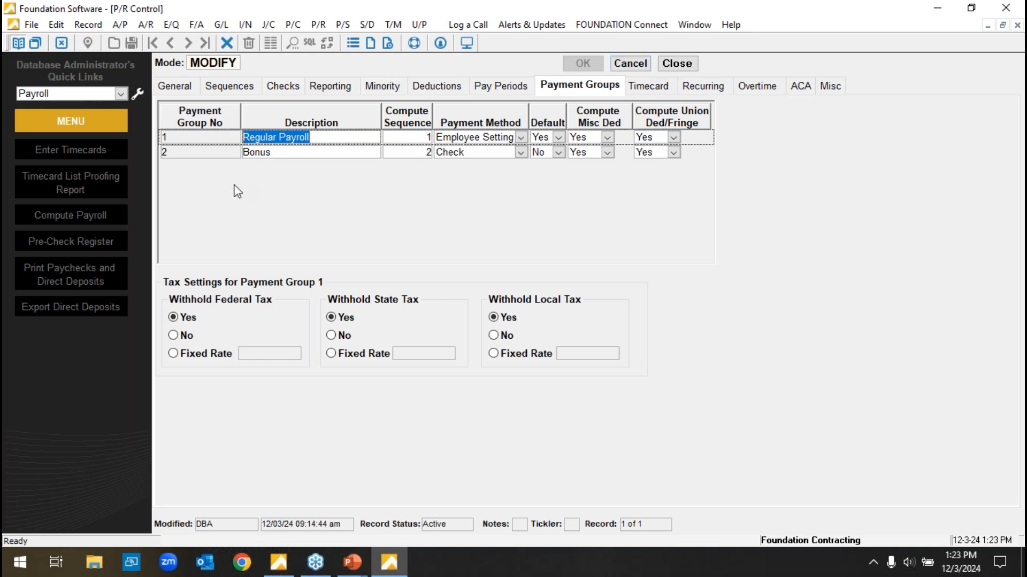
Review the Bonus payment group's fixed federal tax rate, cancel out of the P/R control, and return to the main menu.
click(288, 153)
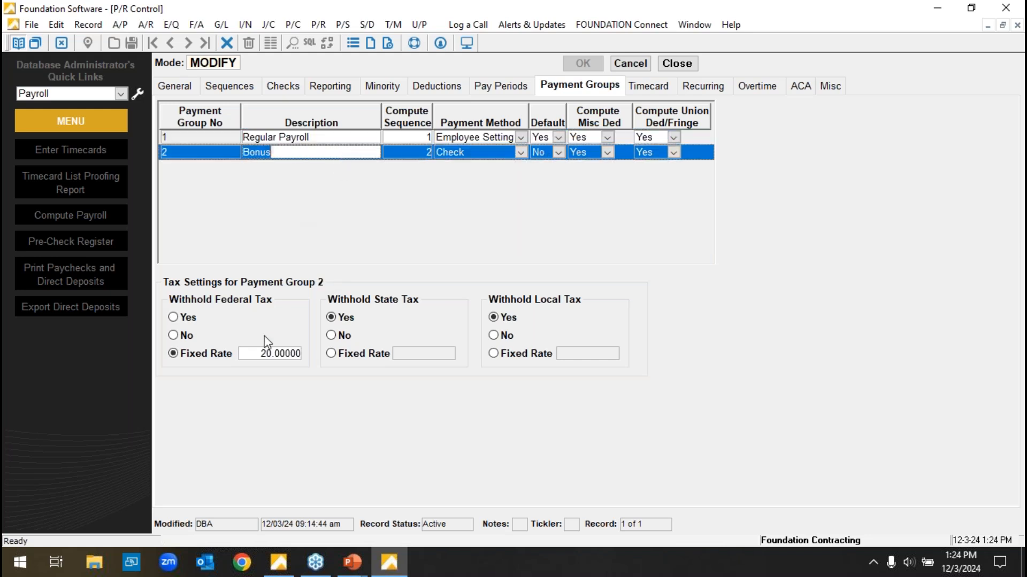
click(252, 355)
double_click(252, 355)
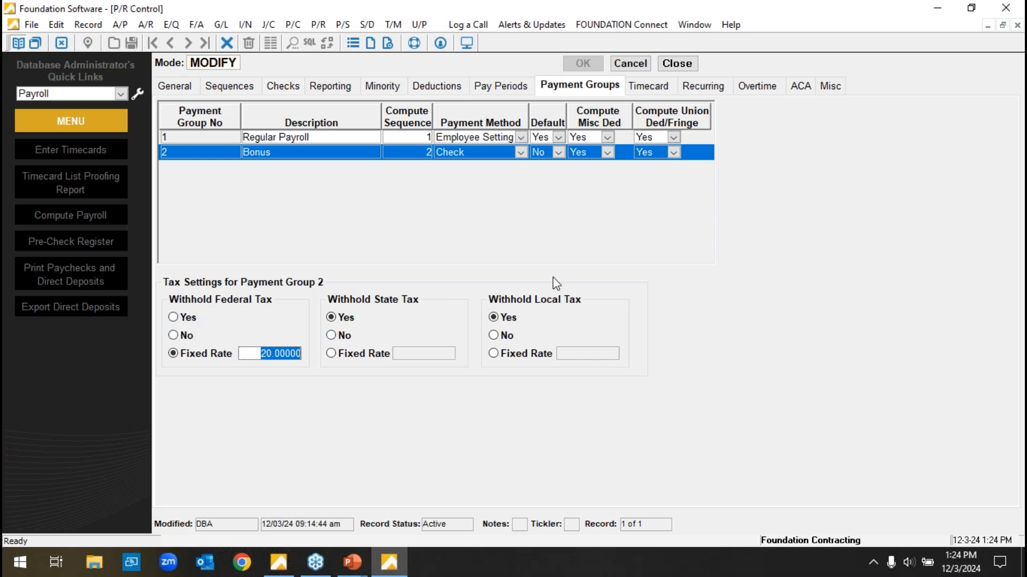
click(629, 64)
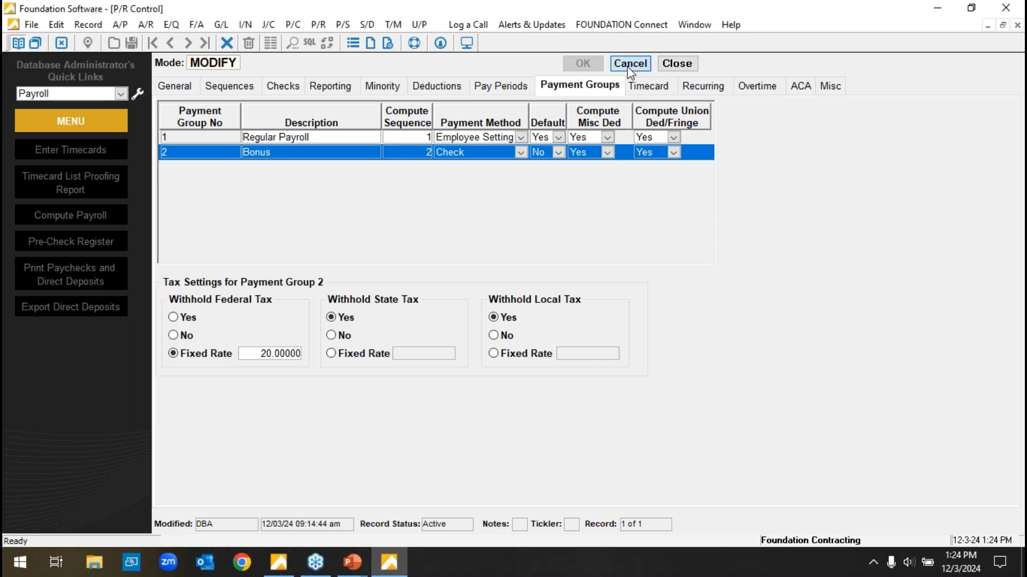
click(629, 65)
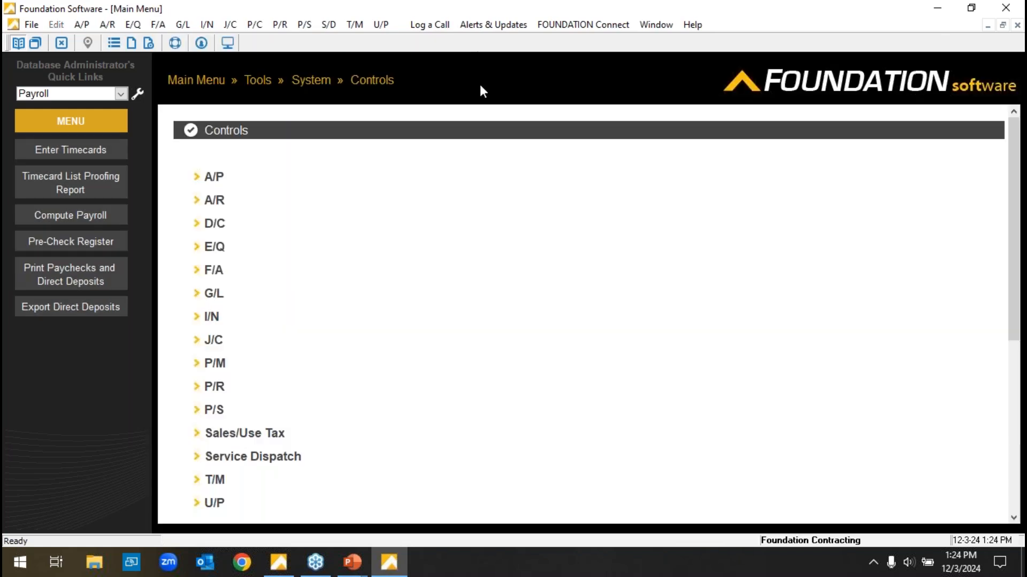
click(183, 81)
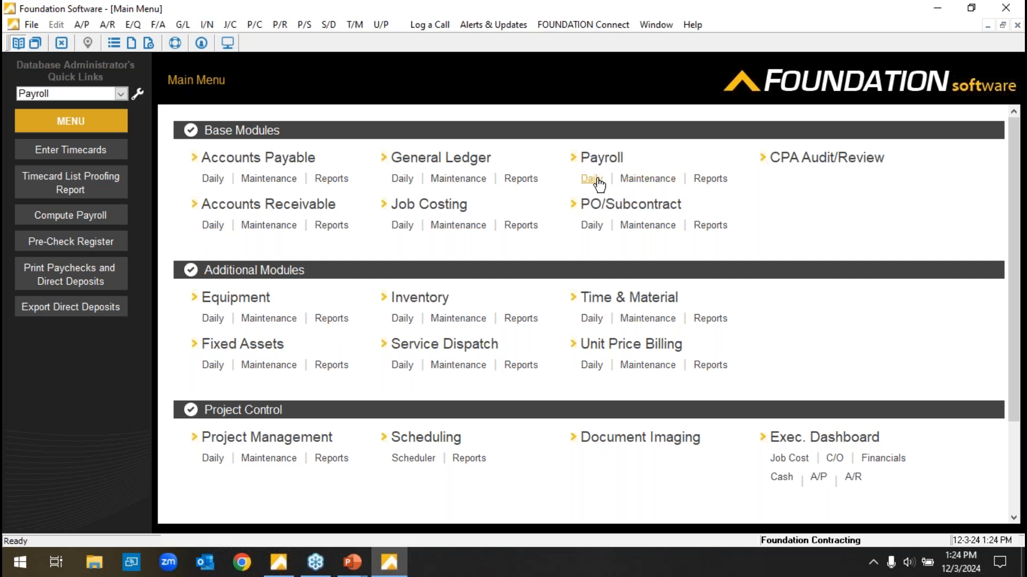
Open the BONUS earn code from the payroll maintenance records in Modify mode.
click(649, 179)
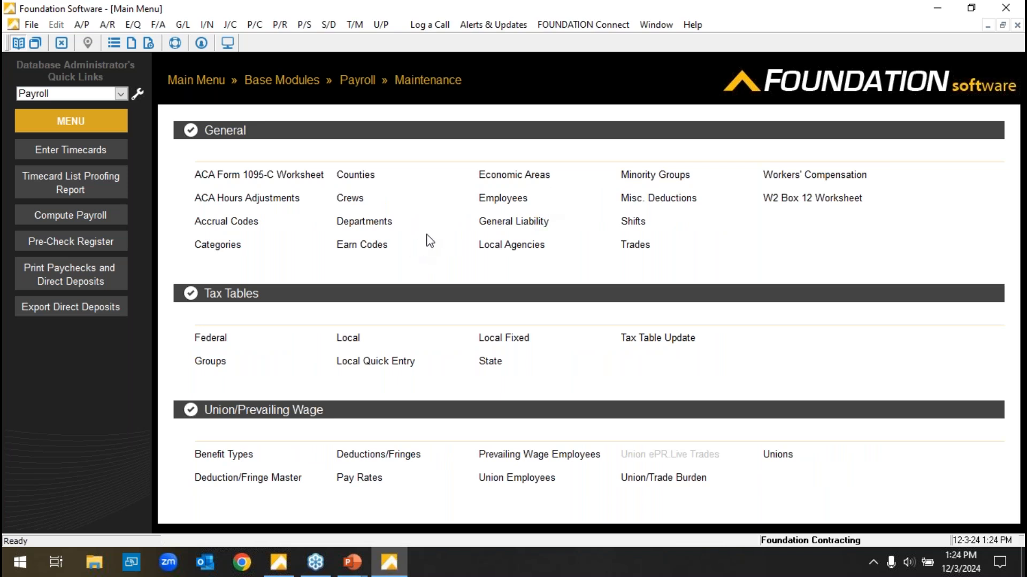
click(364, 247)
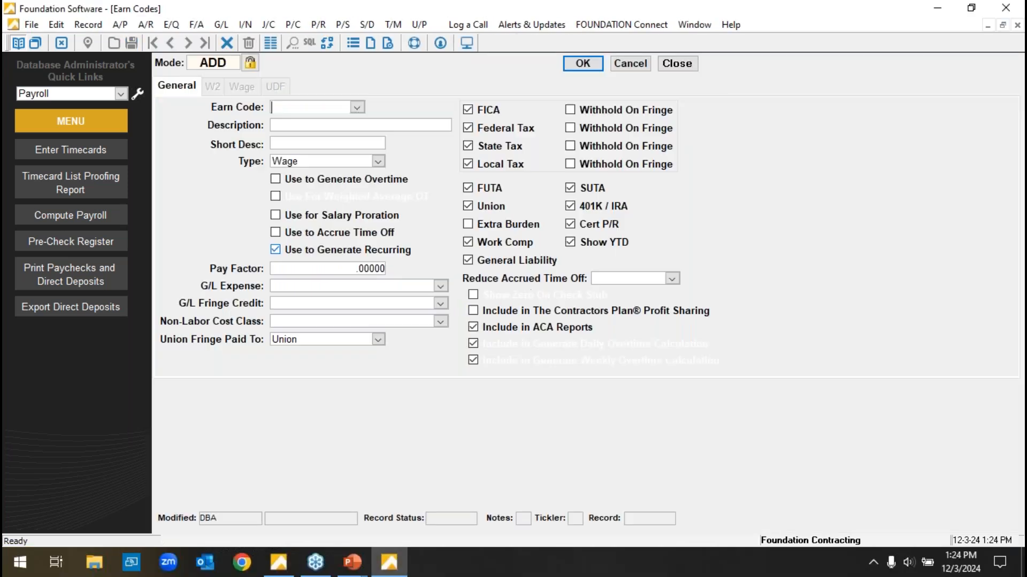
click(362, 107)
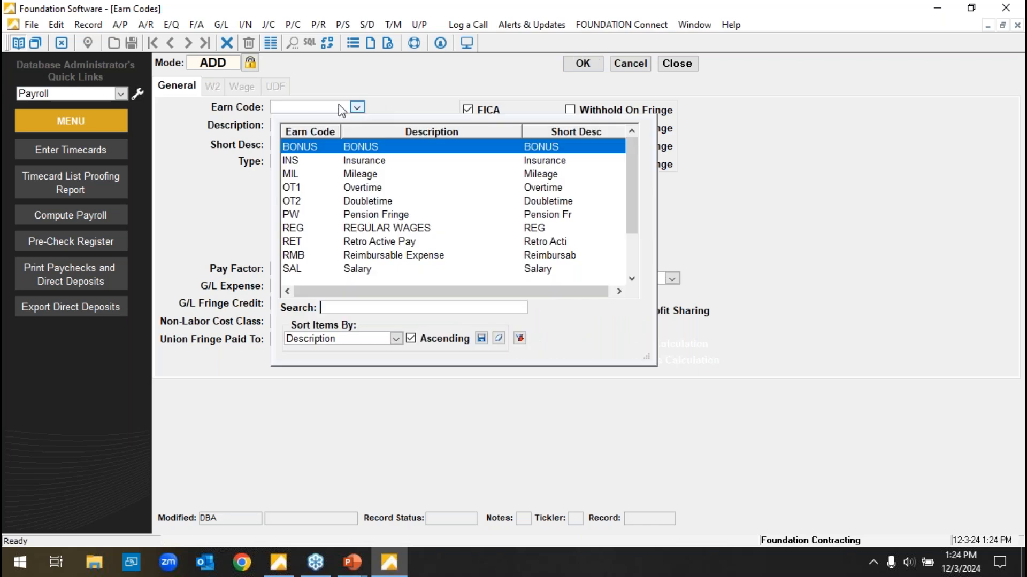
key(Return)
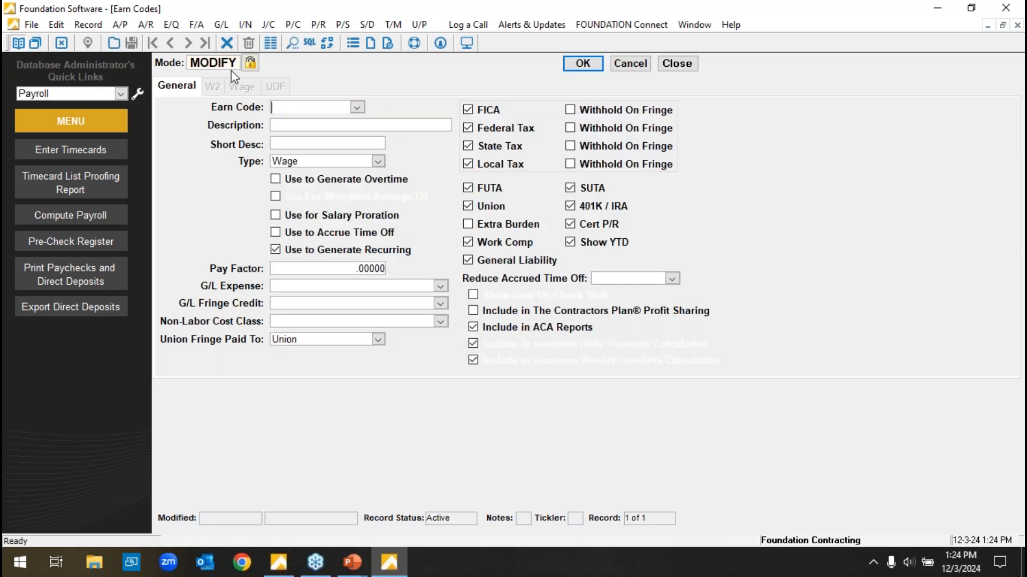
click(366, 107)
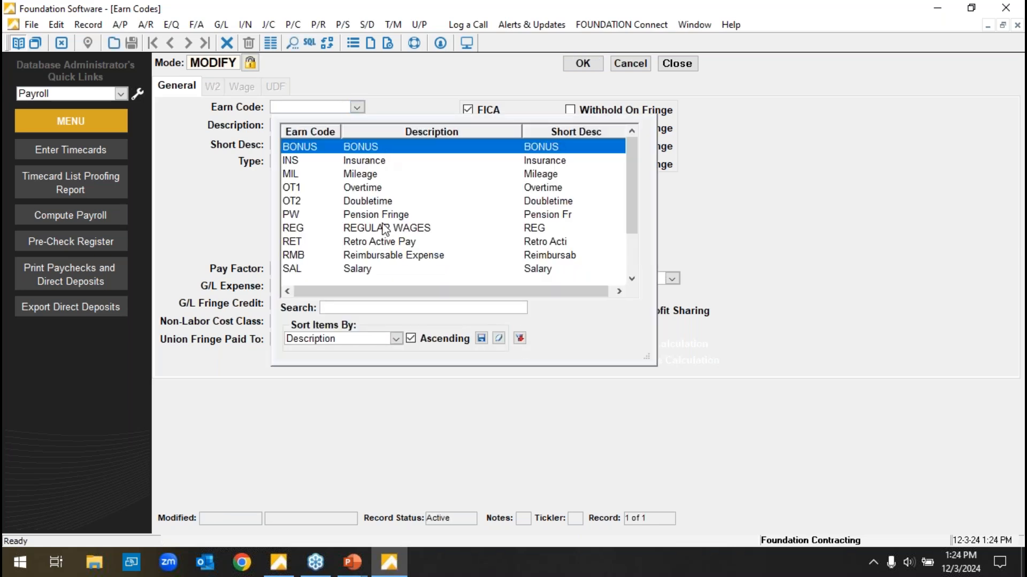
double_click(374, 148)
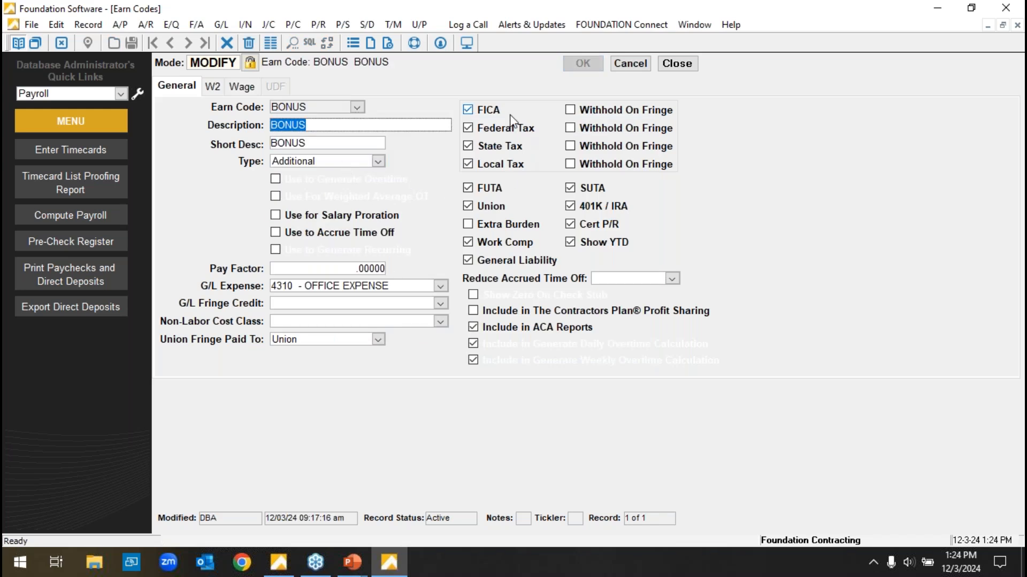
Review the BONUS earn code's tax and burden options, leave the record without saving, and return to the main menu.
click(487, 243)
click(480, 113)
click(478, 113)
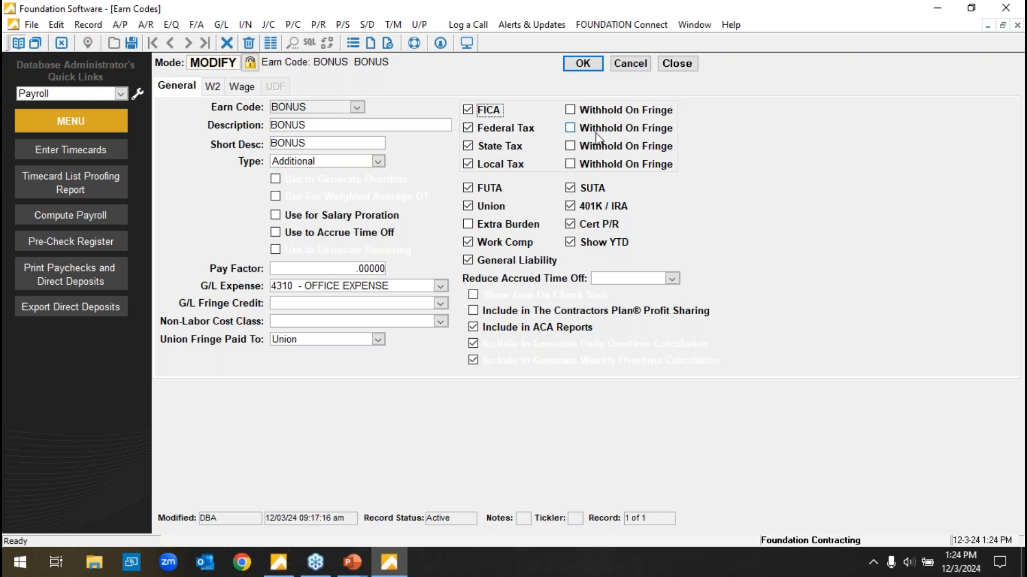
click(637, 66)
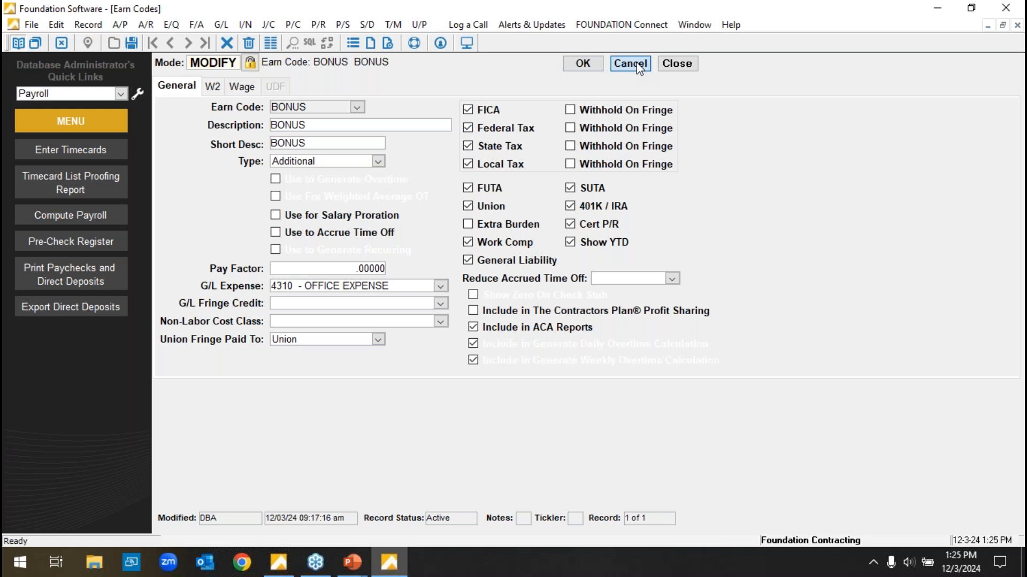
click(694, 65)
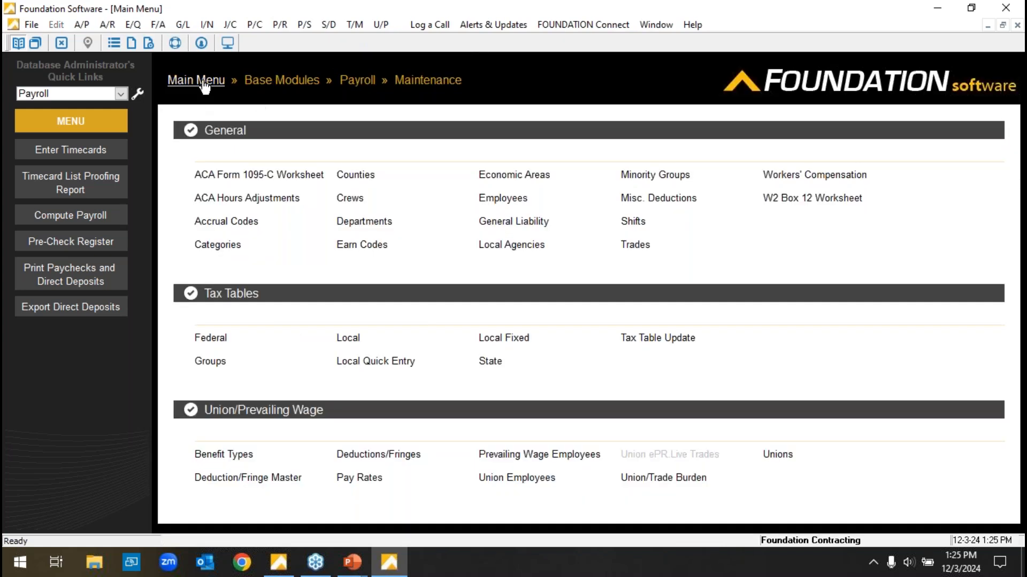
click(204, 82)
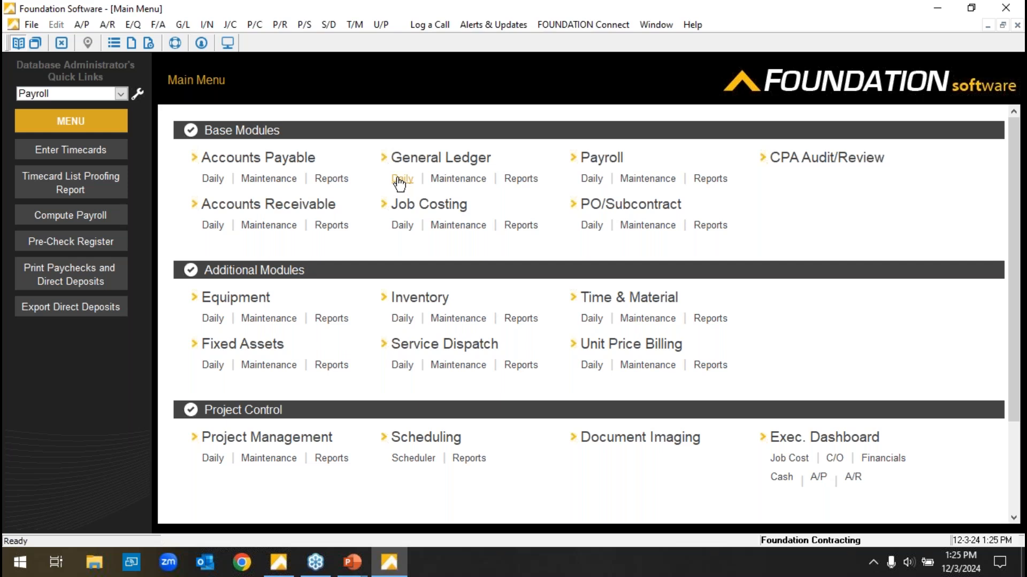
Look over the available Accounts Payable reports and return to the main menu.
click(330, 178)
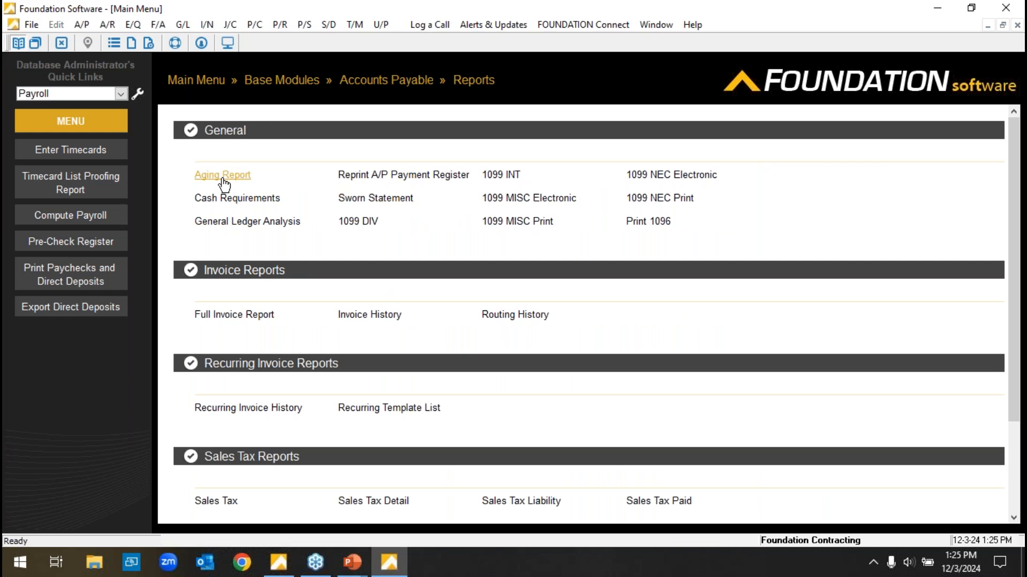
click(197, 80)
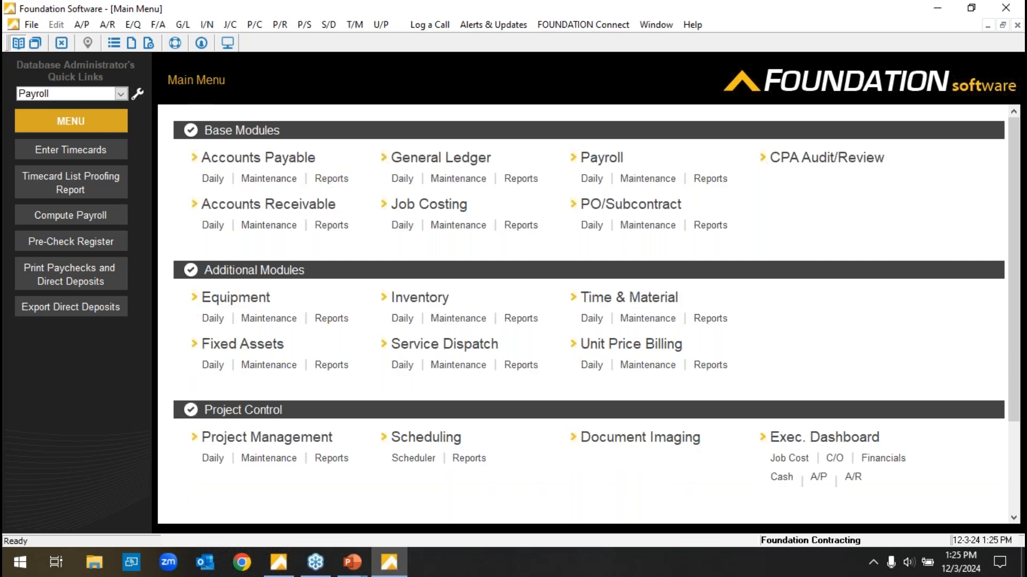
Run the General Ledger Trial Balance as of 2/16/2005 and drill down into the Accounts Payable credit balance.
click(519, 182)
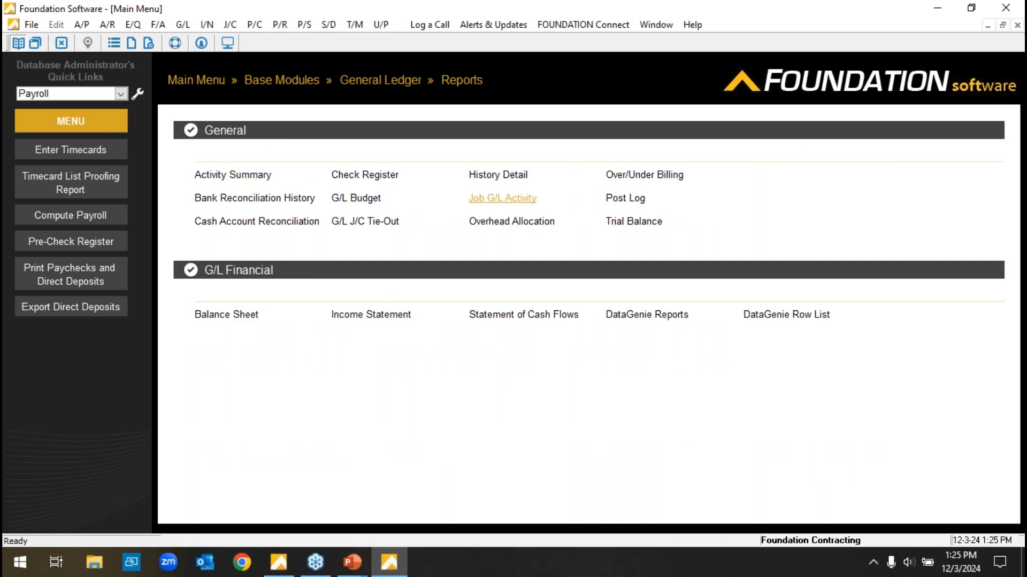
click(643, 225)
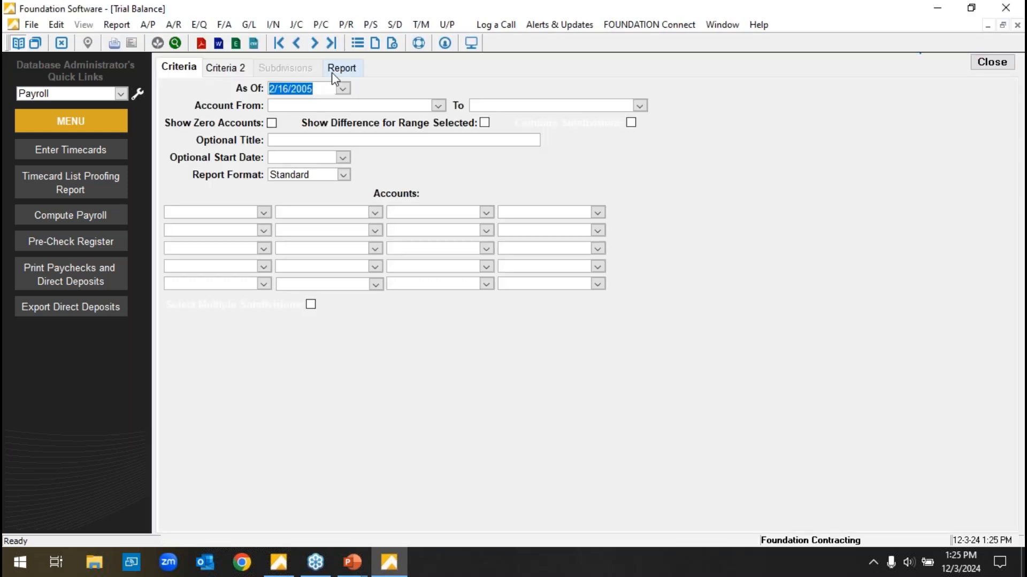
click(342, 69)
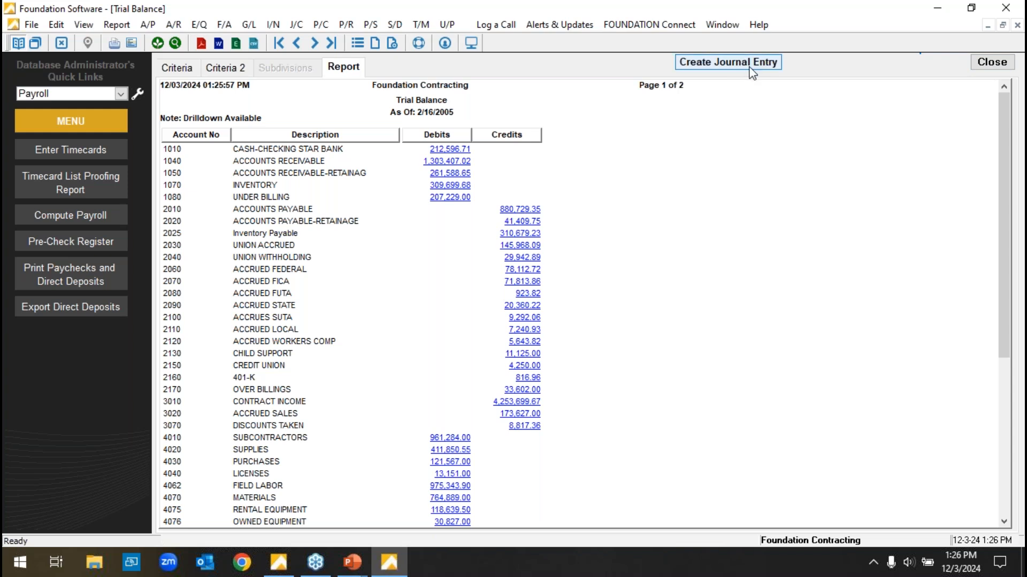
click(521, 212)
click(521, 212)
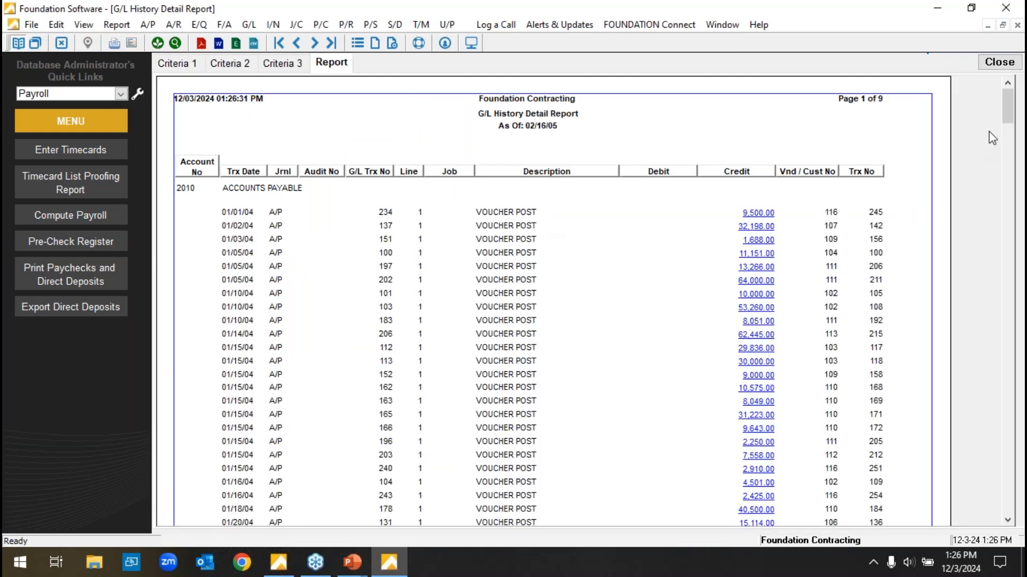
Close the G/L History Detail Report and the Trial Balance, and return to the main menu.
click(1009, 104)
mouse_move(1008, 104)
mouse_down()
mouse_move(1008, 385)
mouse_move(1009, 104)
mouse_up()
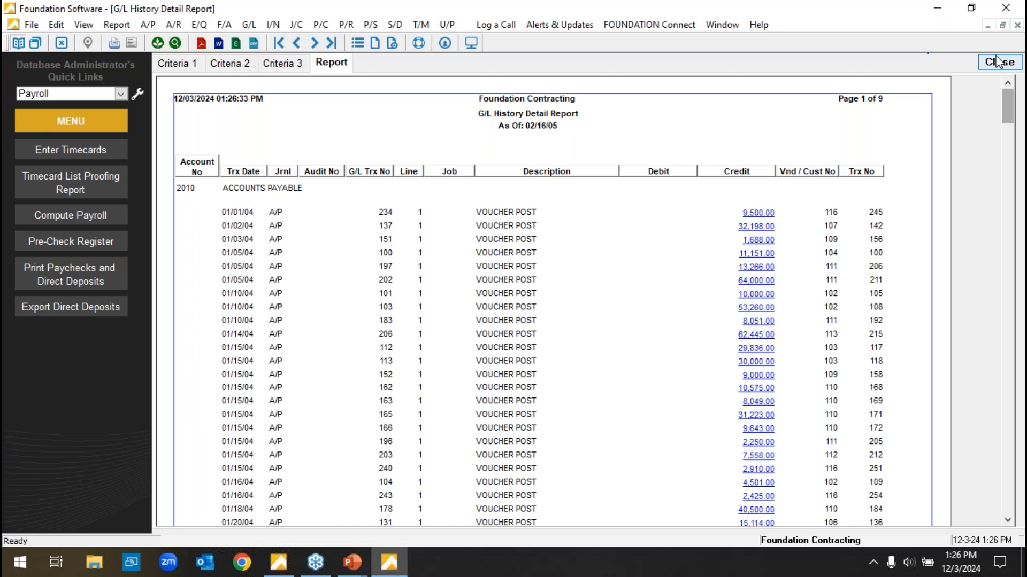
click(990, 58)
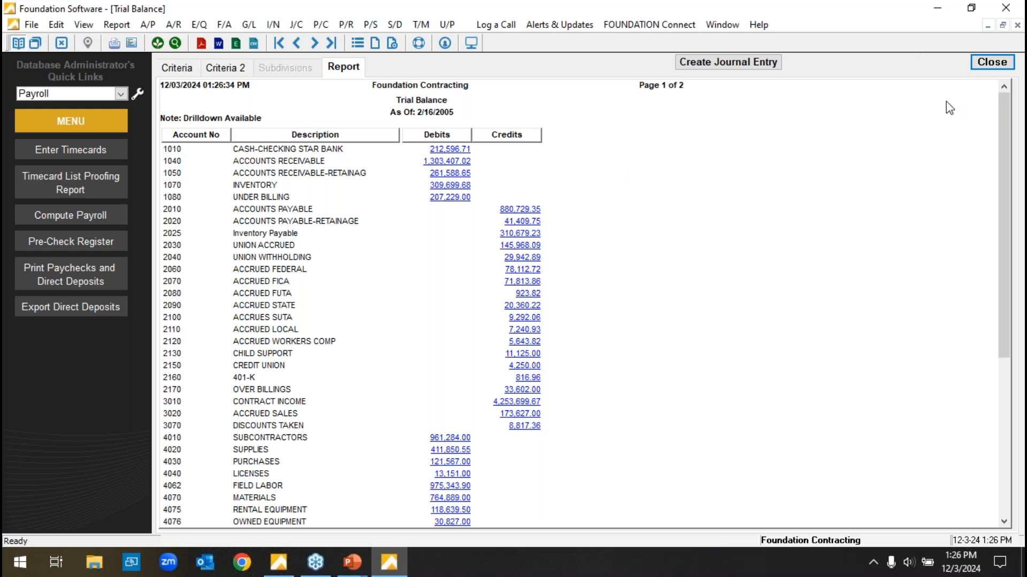
click(996, 62)
click(191, 85)
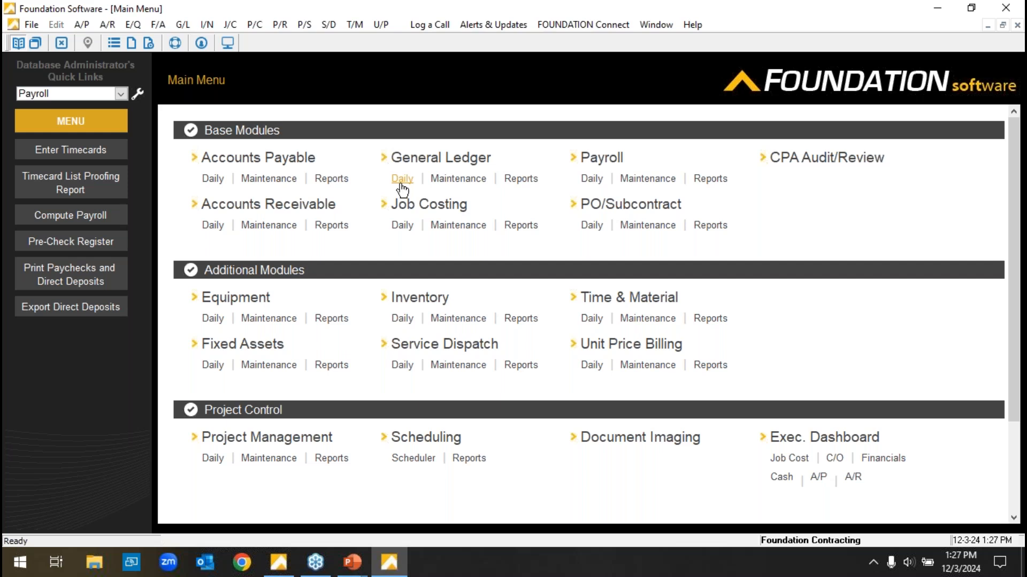
Open account 4062 FIELD LABOR from the General Ledger maintenance records in Modify mode.
click(457, 179)
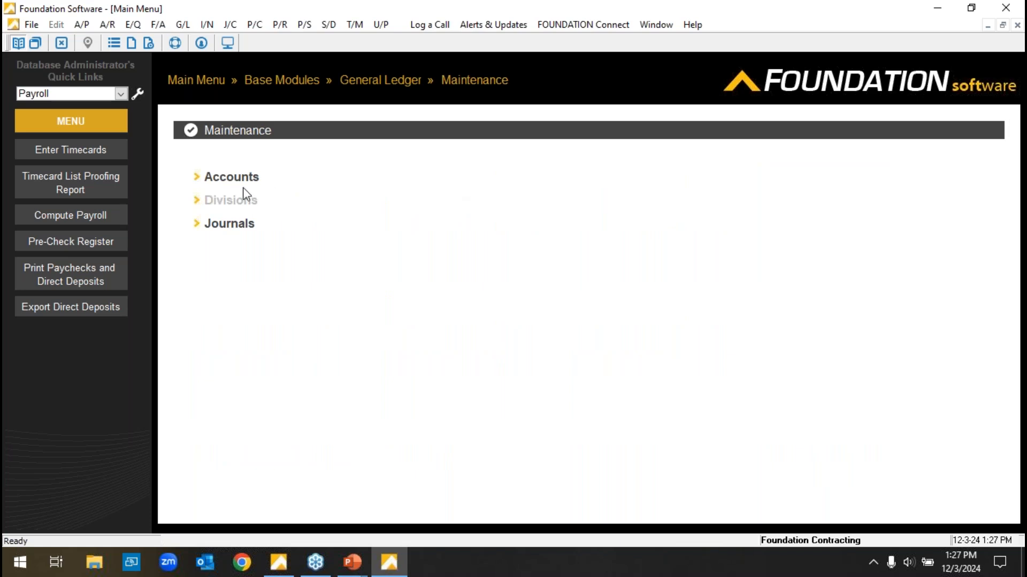
click(239, 179)
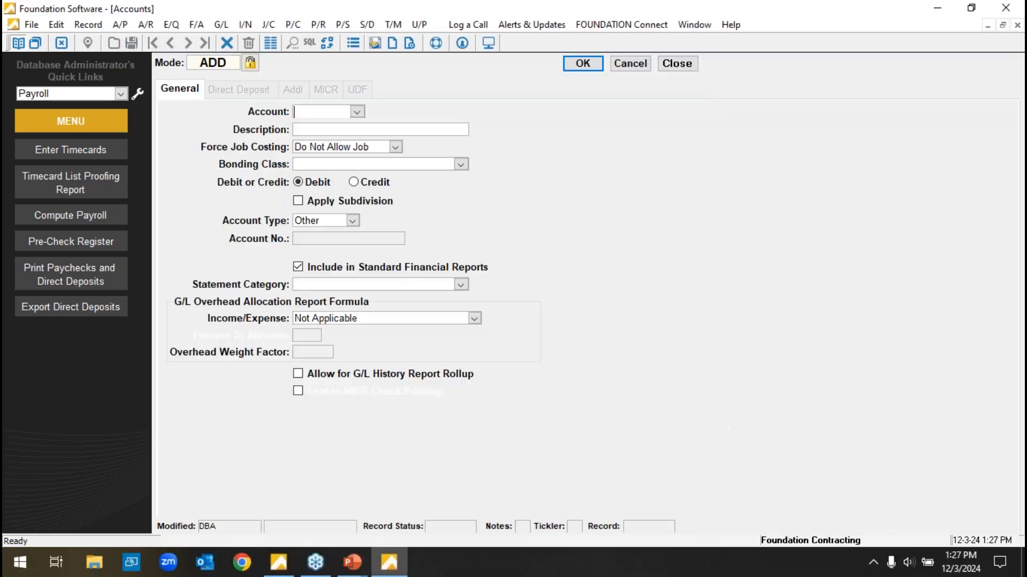
click(225, 64)
click(357, 112)
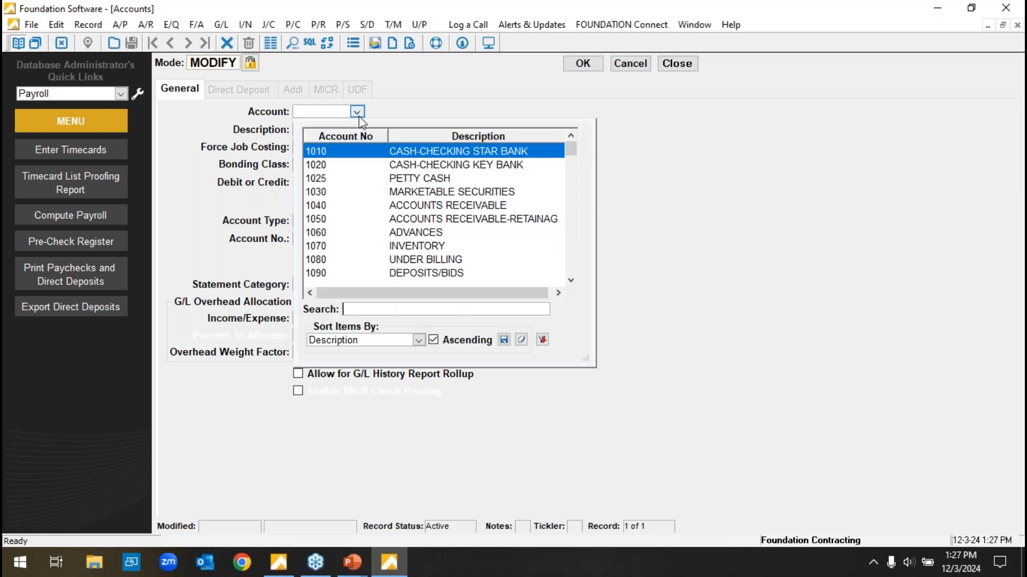
scroll(449, 235, down, 5)
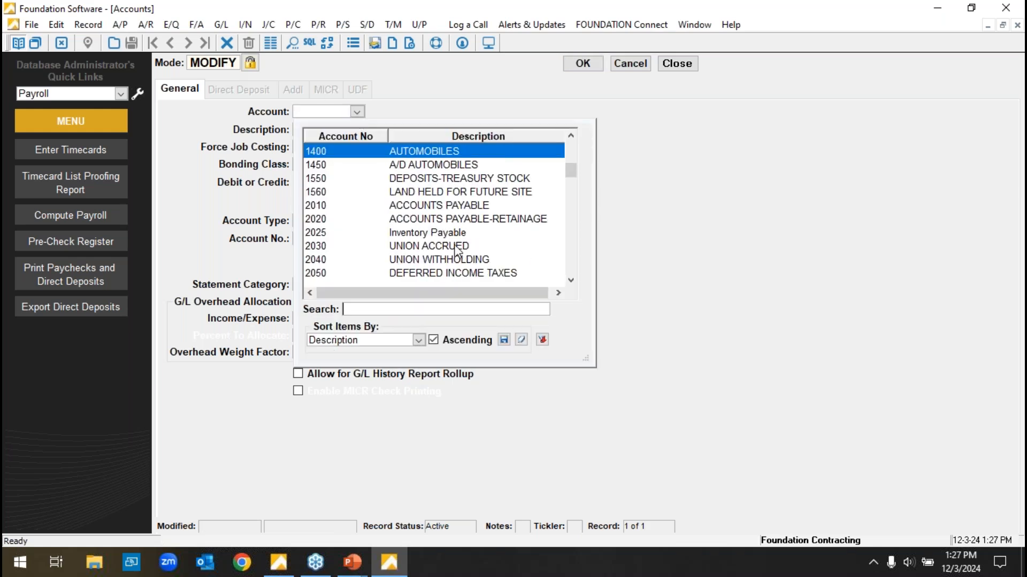
scroll(470, 255, down, 10)
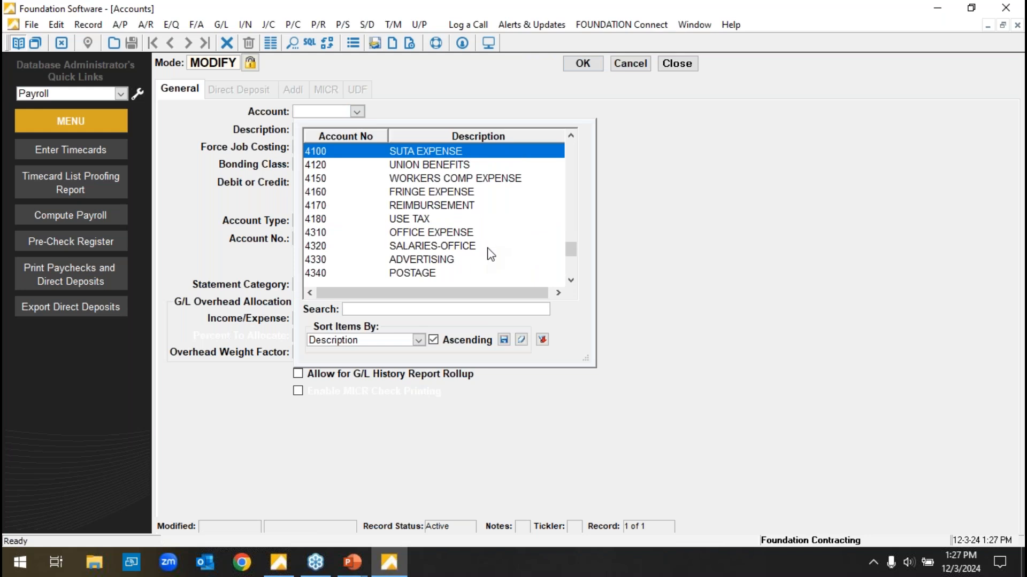
scroll(491, 255, down, 2)
scroll(484, 235, up, 6)
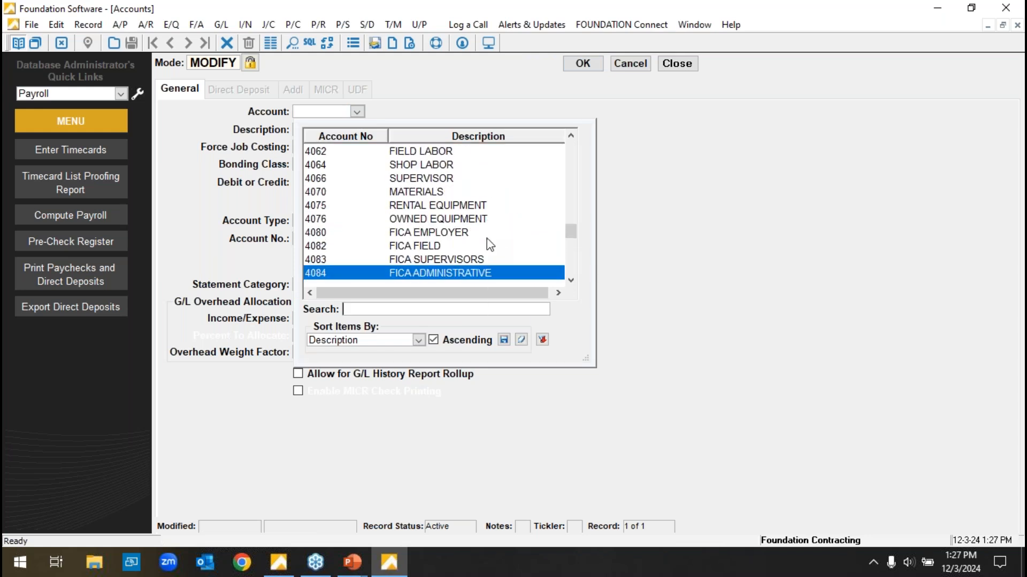
click(453, 152)
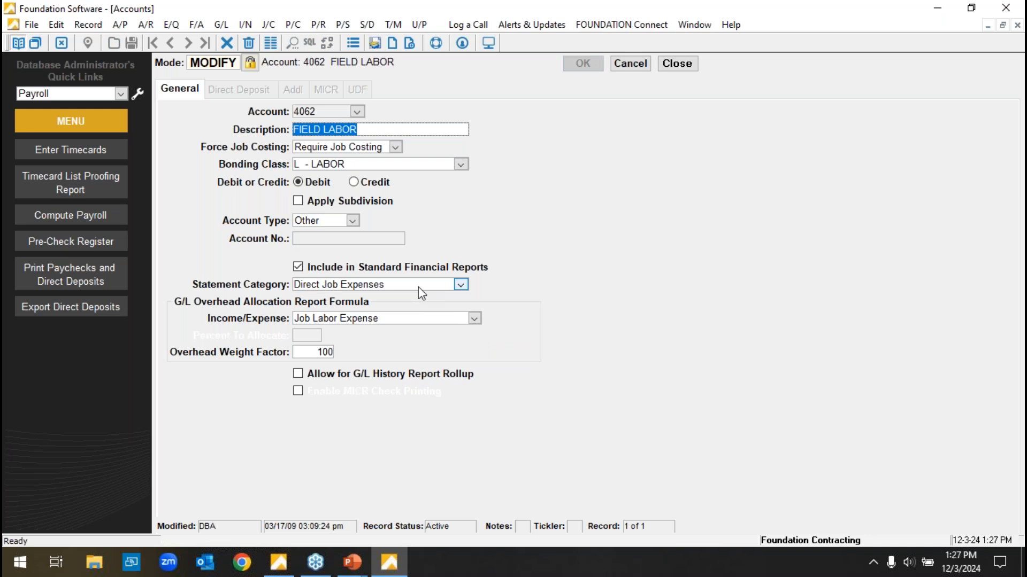
Review the FIELD LABOR account's Force Job Costing options and description, leave the record without saving, and return to the main menu.
click(395, 147)
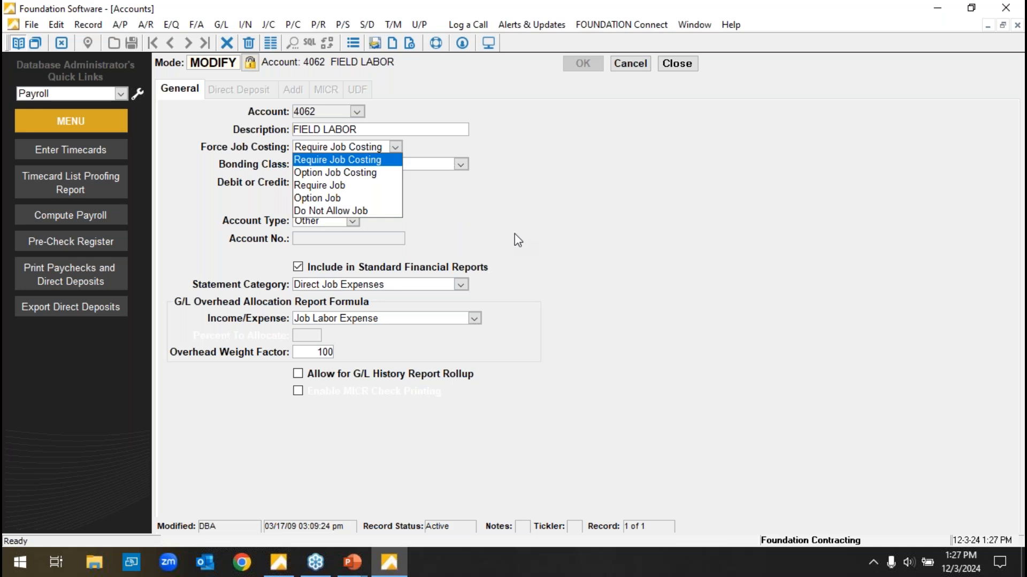
click(379, 130)
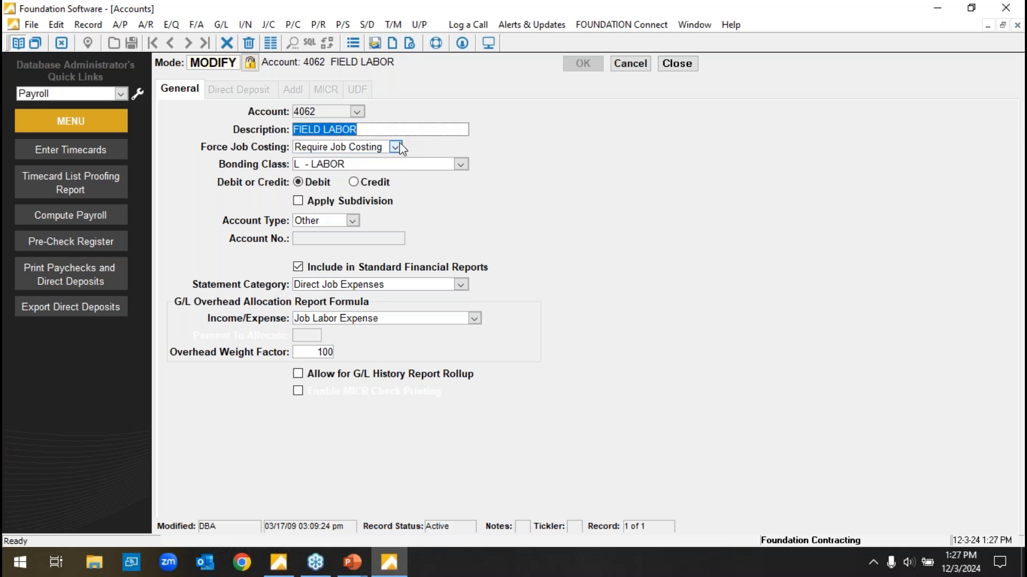
drag(391, 130, 254, 136)
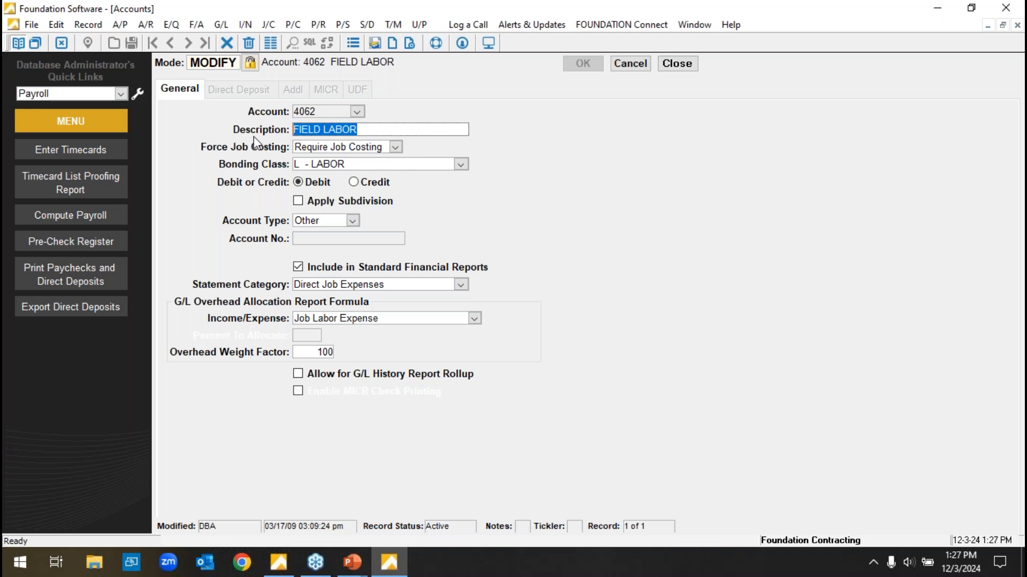
click(628, 63)
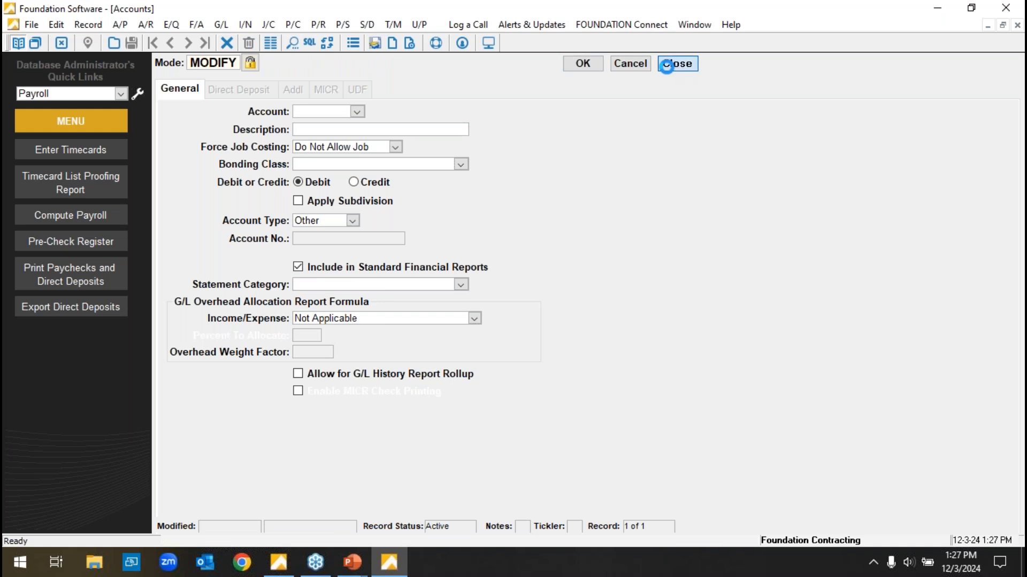
click(665, 66)
click(212, 83)
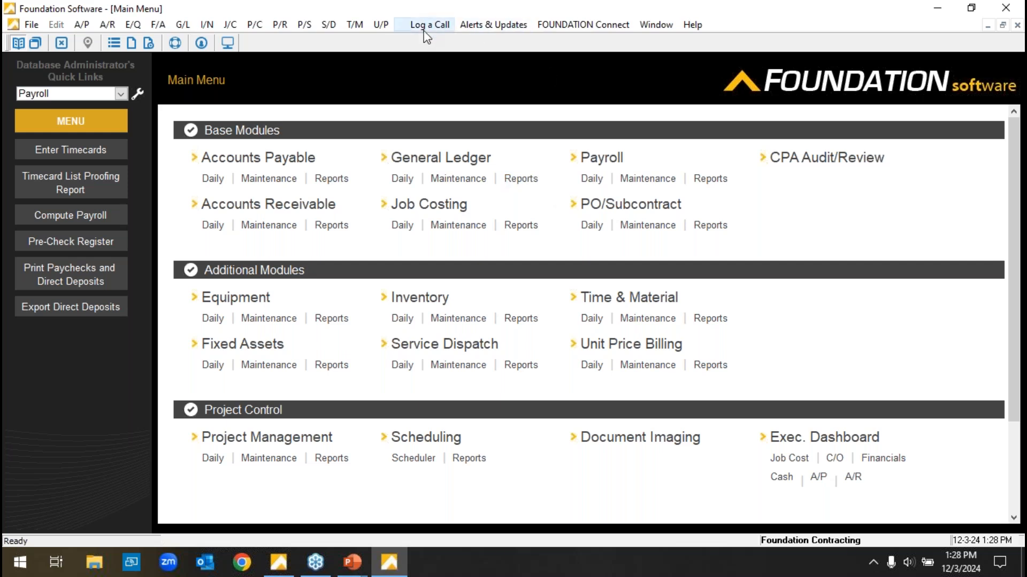
Look over the available help and support resources without opening any of them.
click(692, 25)
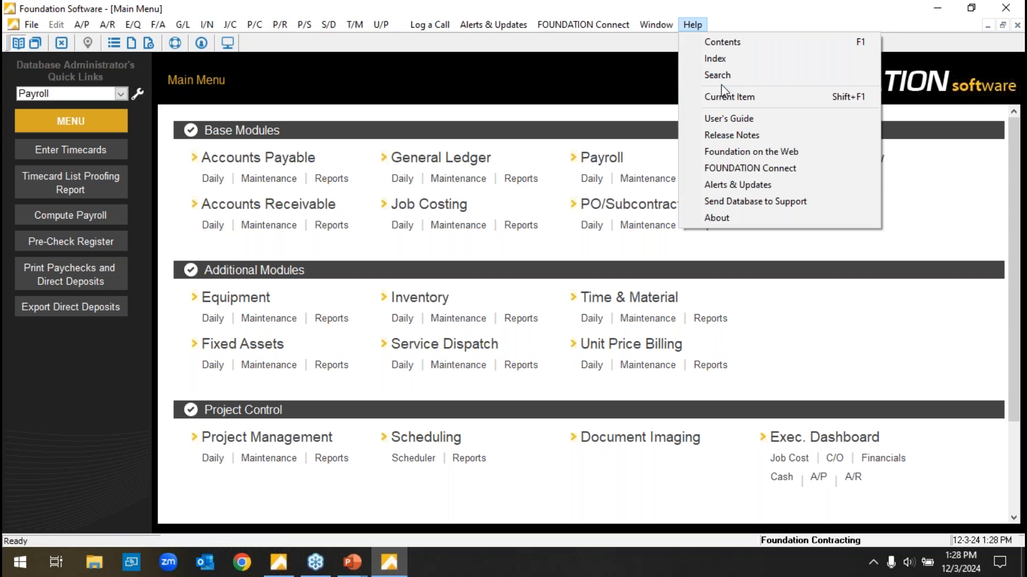
click(796, 276)
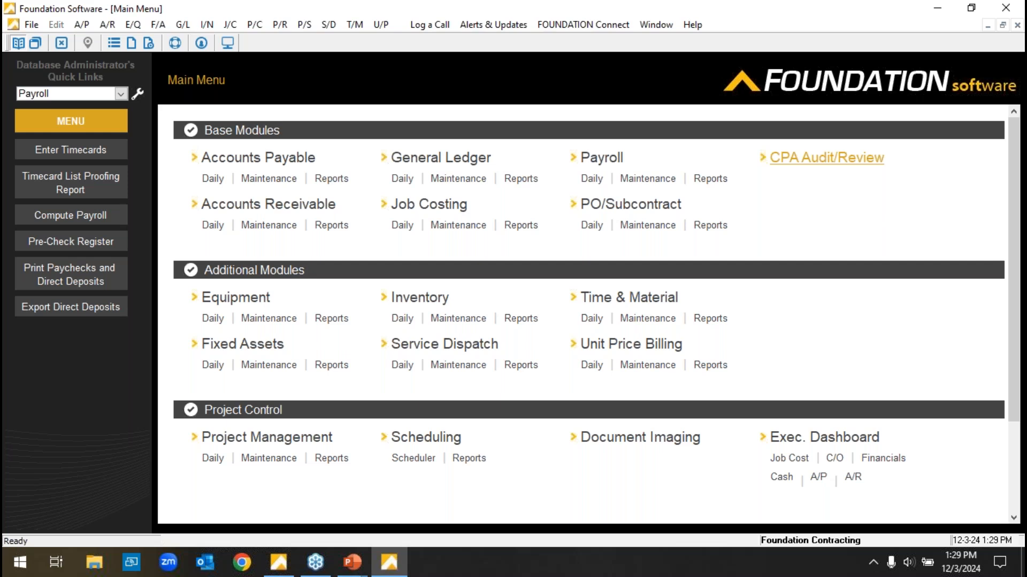
Look through the CPA Audit/Review console's reports, adjustments and additional information sections, and return to the main menu.
click(826, 158)
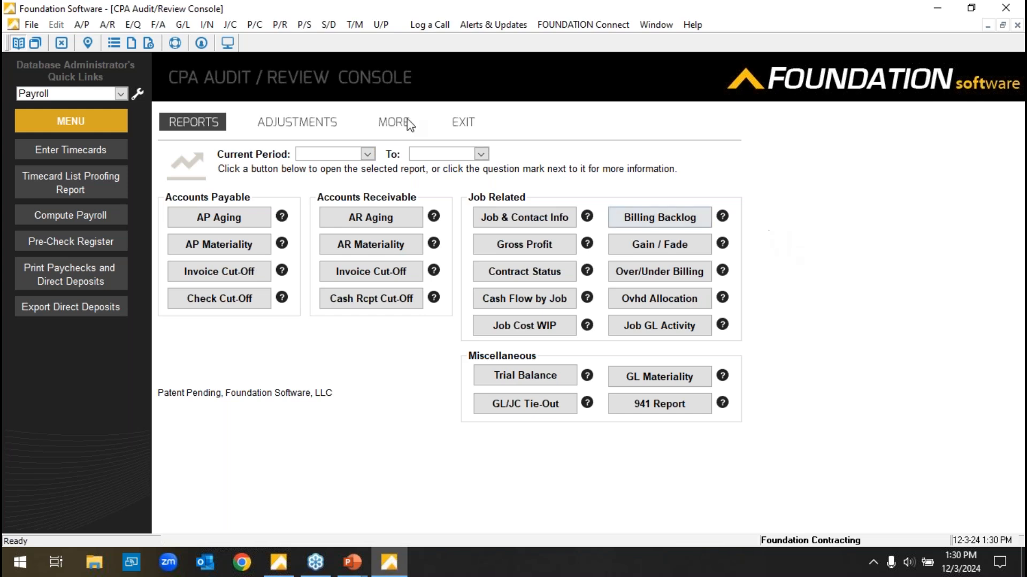
click(304, 122)
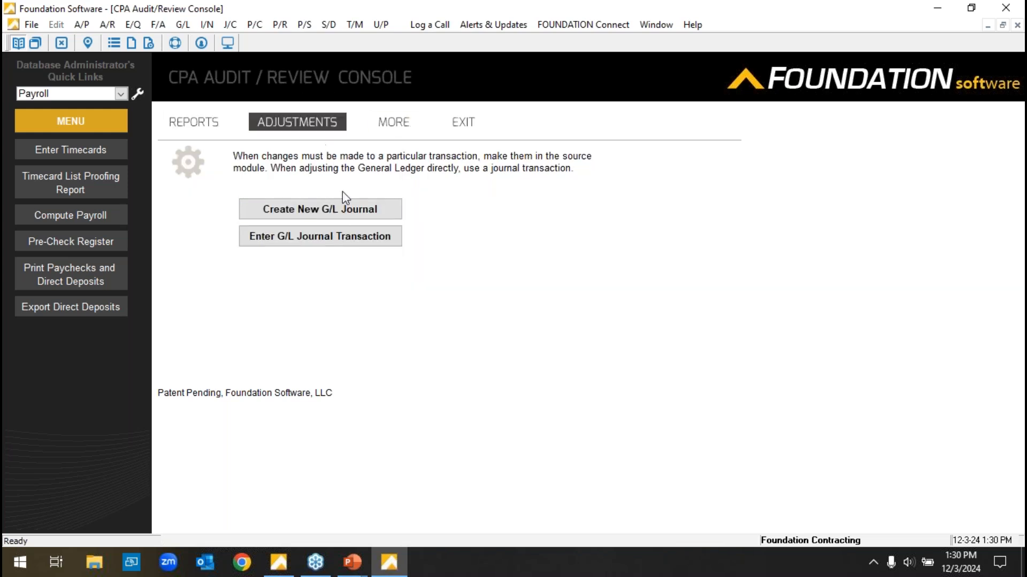
click(399, 126)
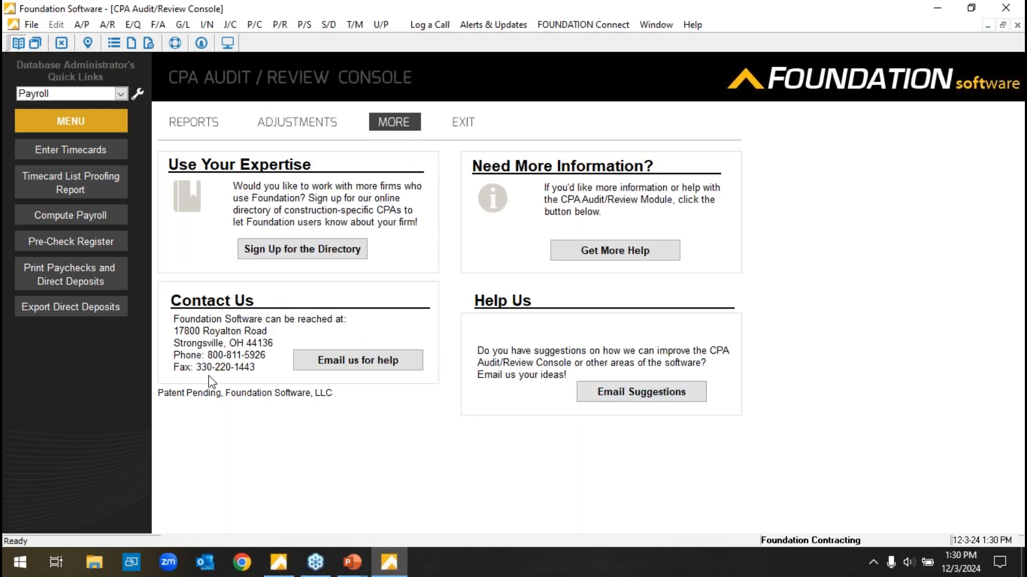
click(195, 118)
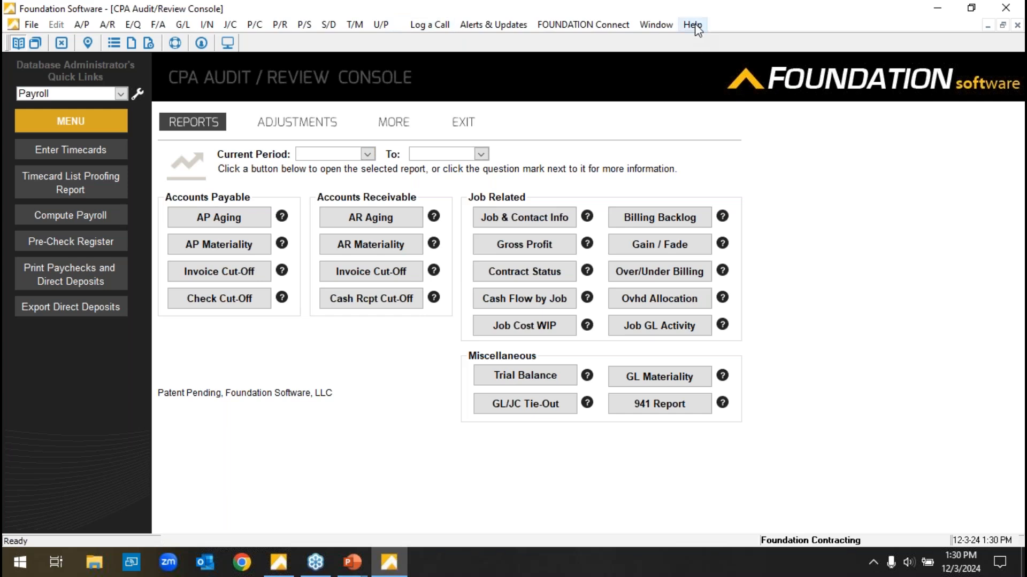
click(77, 121)
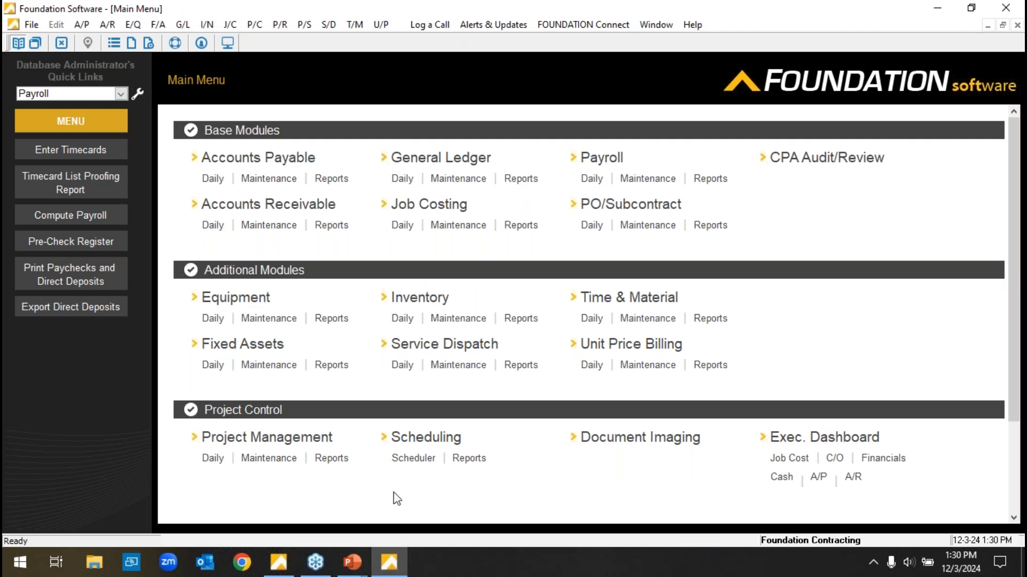
Switch to the running PowerPoint slide show and advance past the "Let's see how it works!" slide.
mouse_move(354, 568)
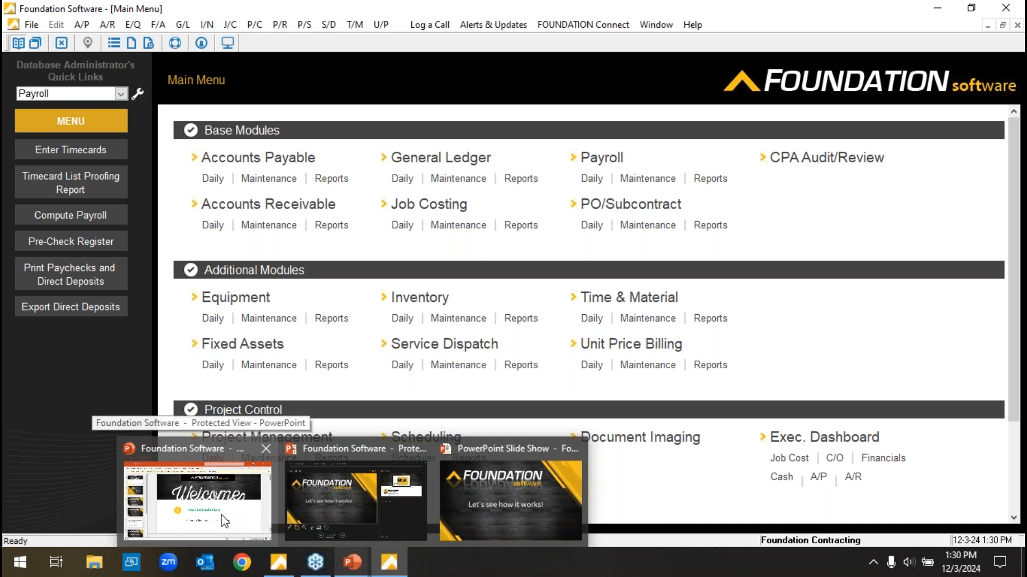
click(516, 512)
click(249, 307)
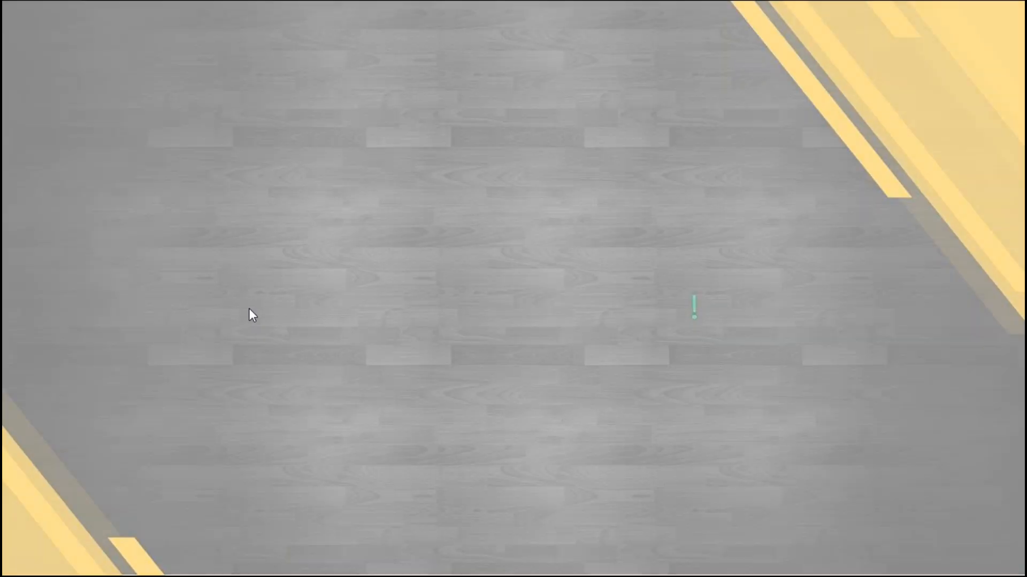